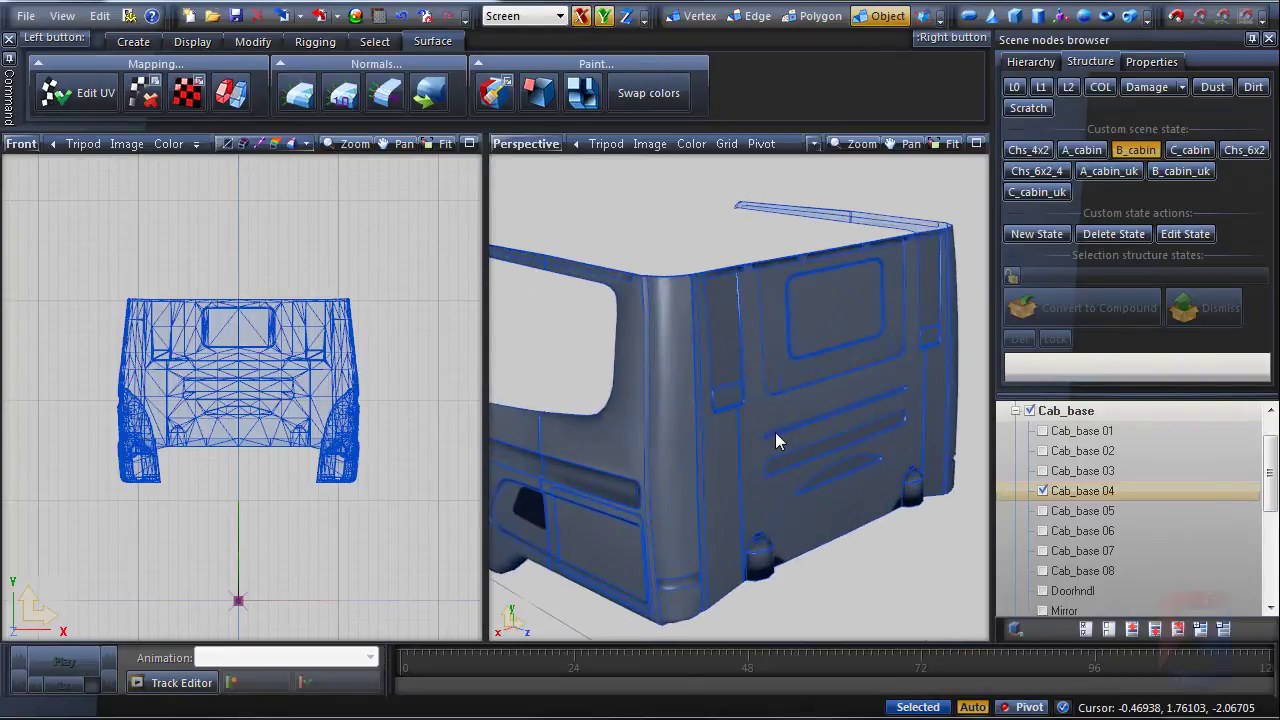
Select the cab base and open the properties of its truck_3_color material from the material browser.
scroll(760, 410, down, 2)
scroll(769, 418, down, 1)
click(768, 418)
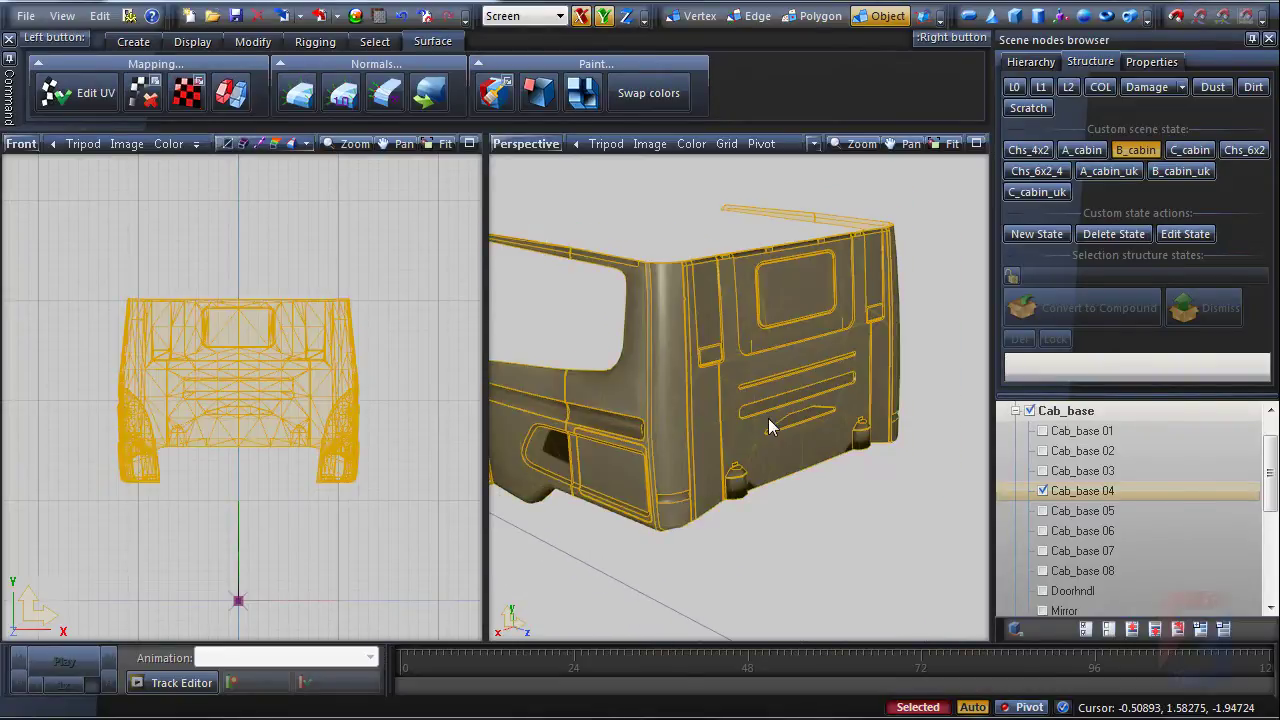
click(353, 17)
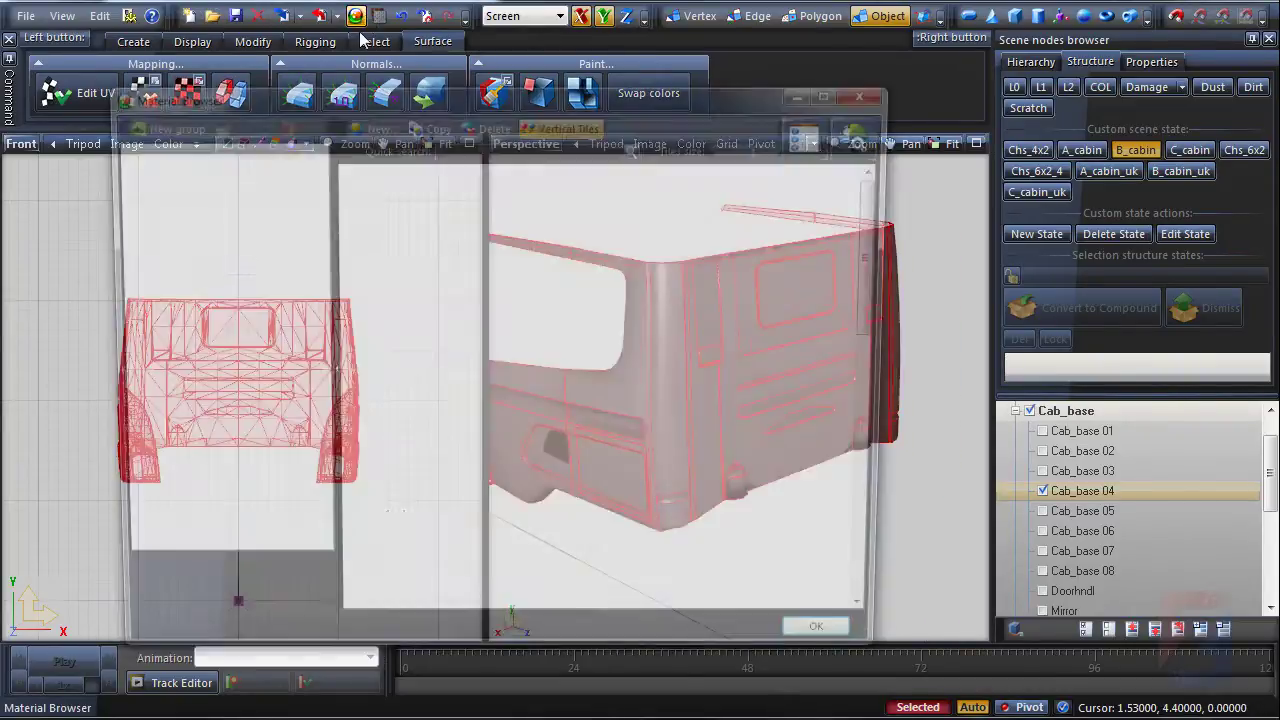
click(159, 289)
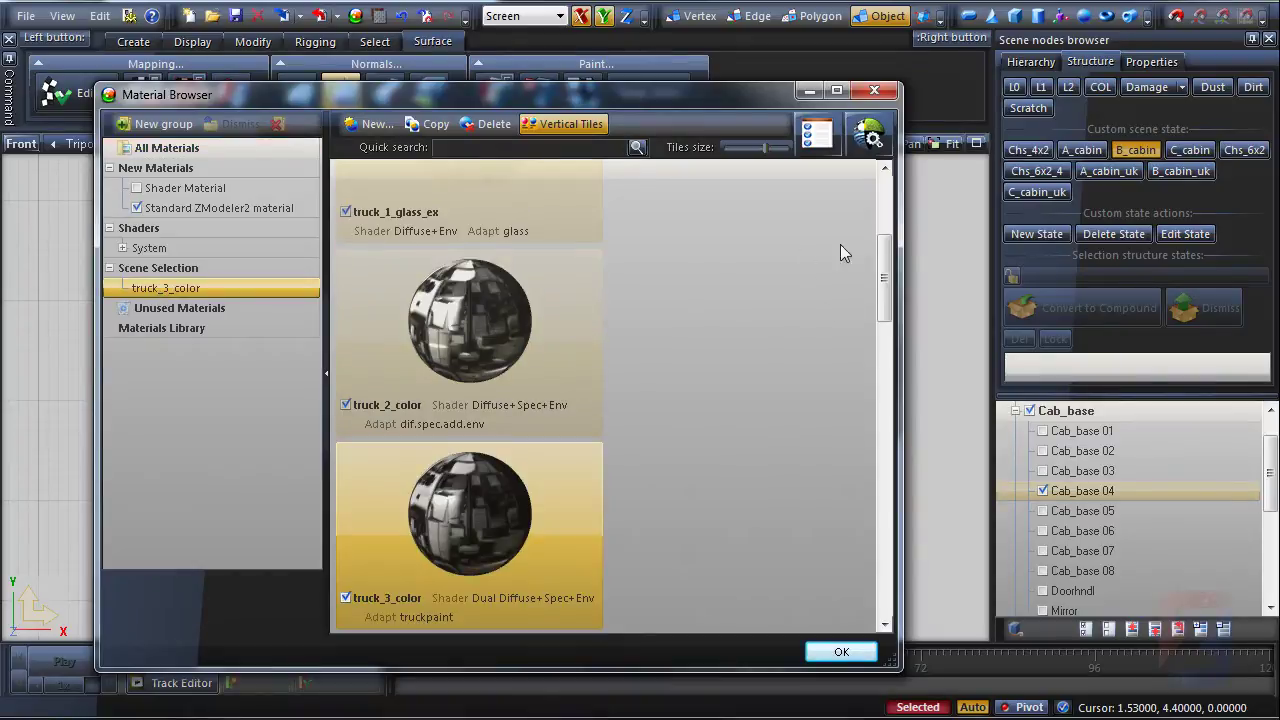
drag(884, 283, 891, 315)
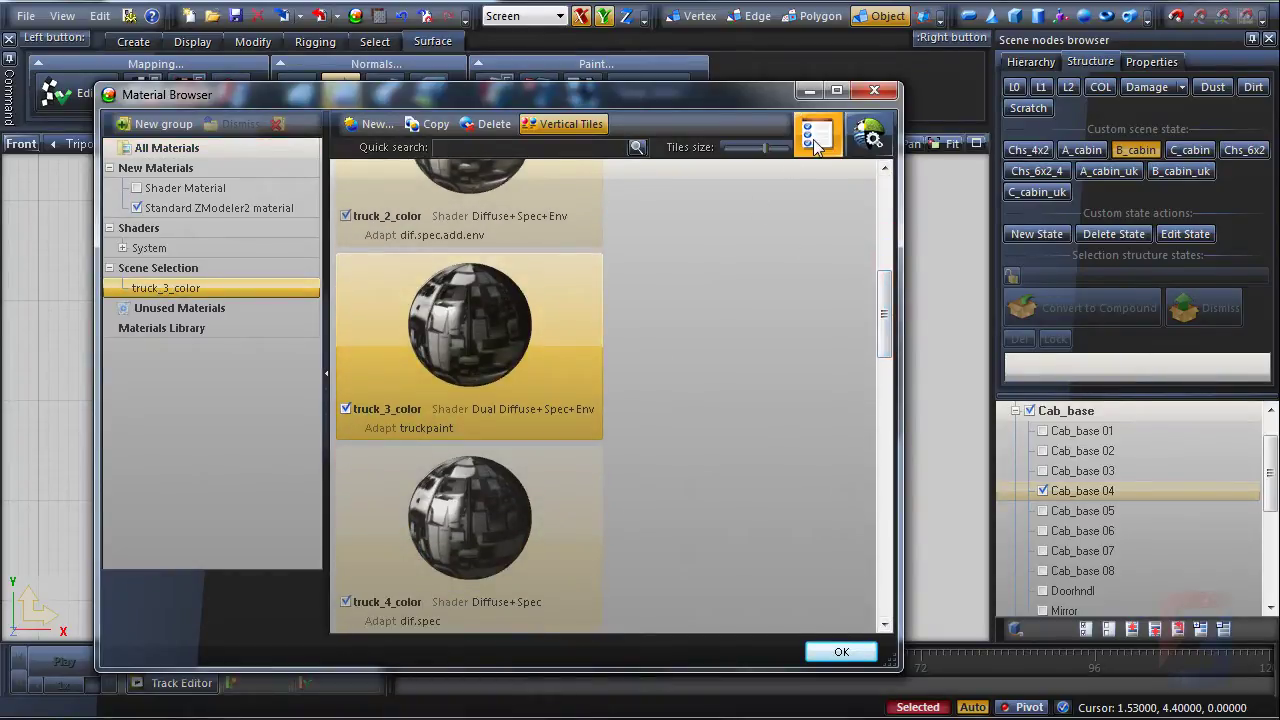
click(815, 137)
Lower the Diffuse #2 level of truck_3_color and set the Diffuse #3 and Diffuse #4 levels to 0.
click(830, 250)
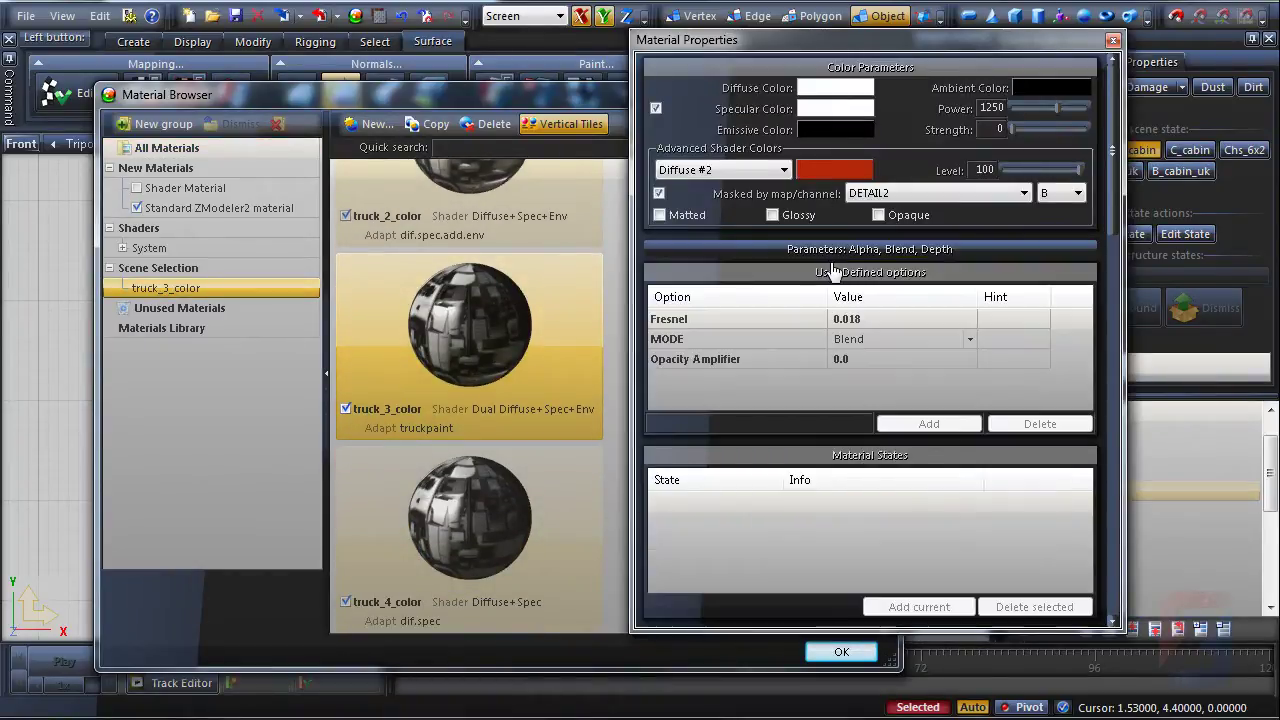
click(831, 272)
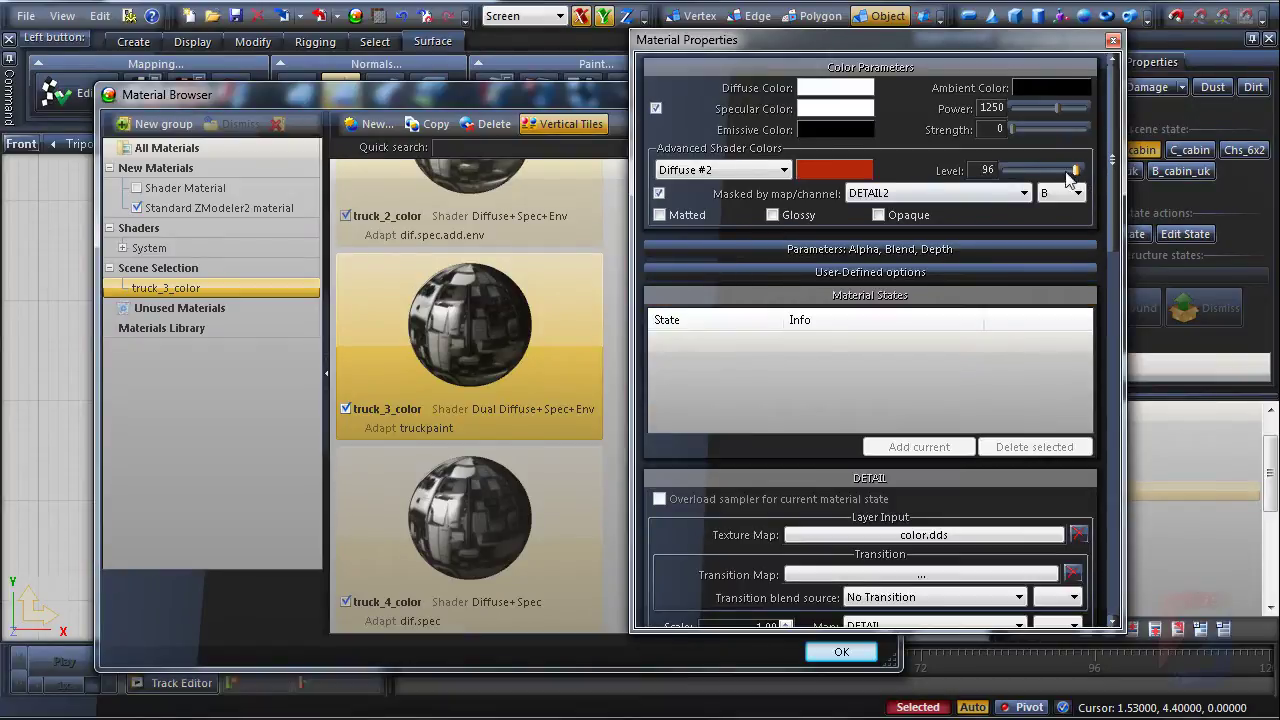
click(784, 170)
click(785, 197)
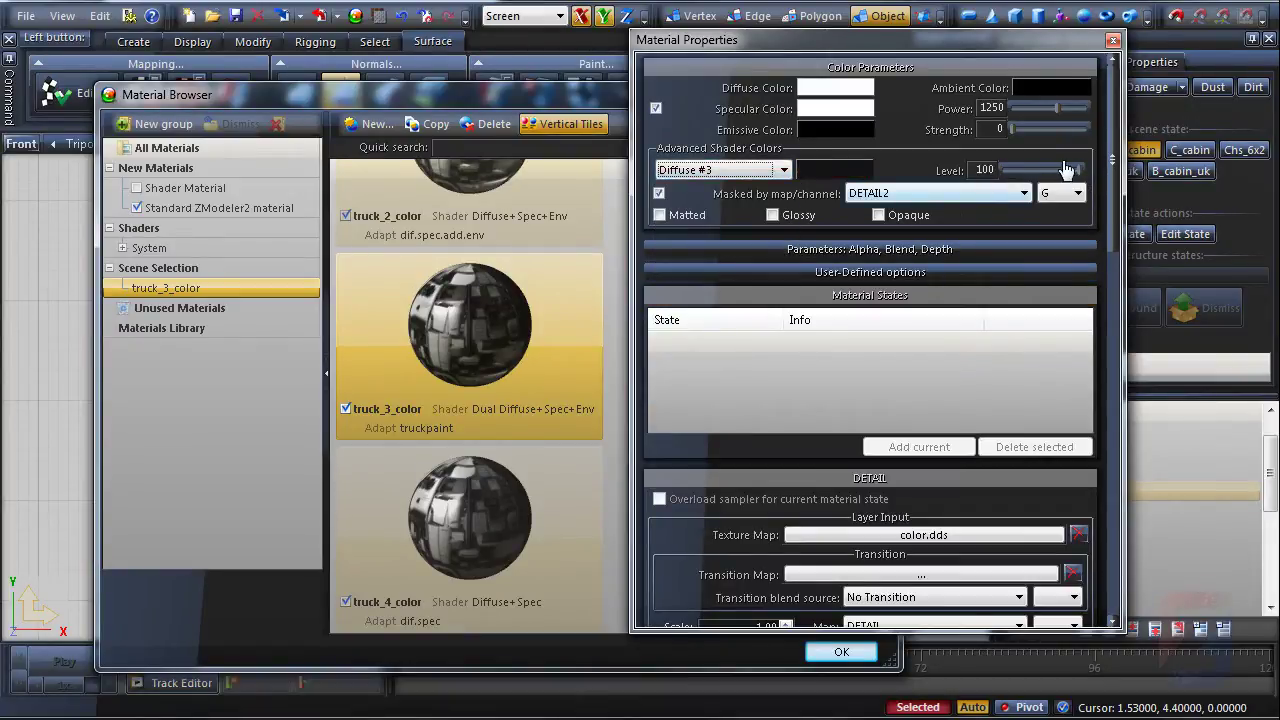
click(785, 170)
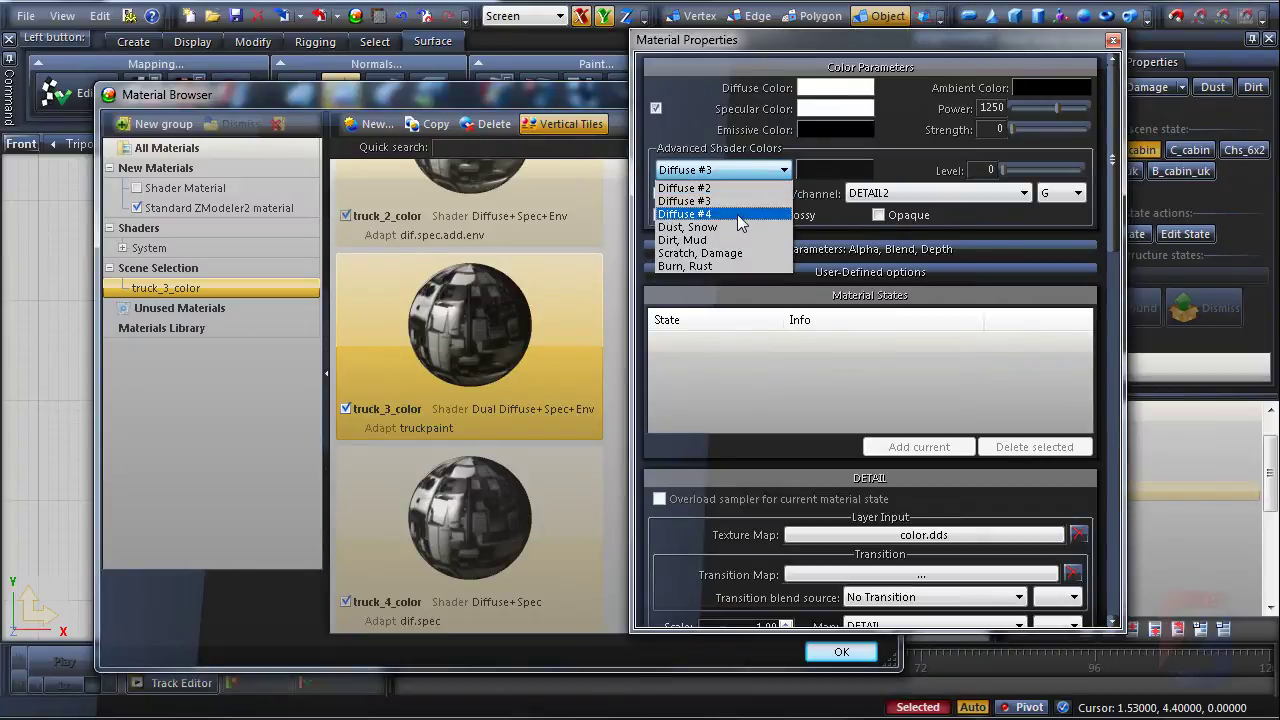
click(760, 222)
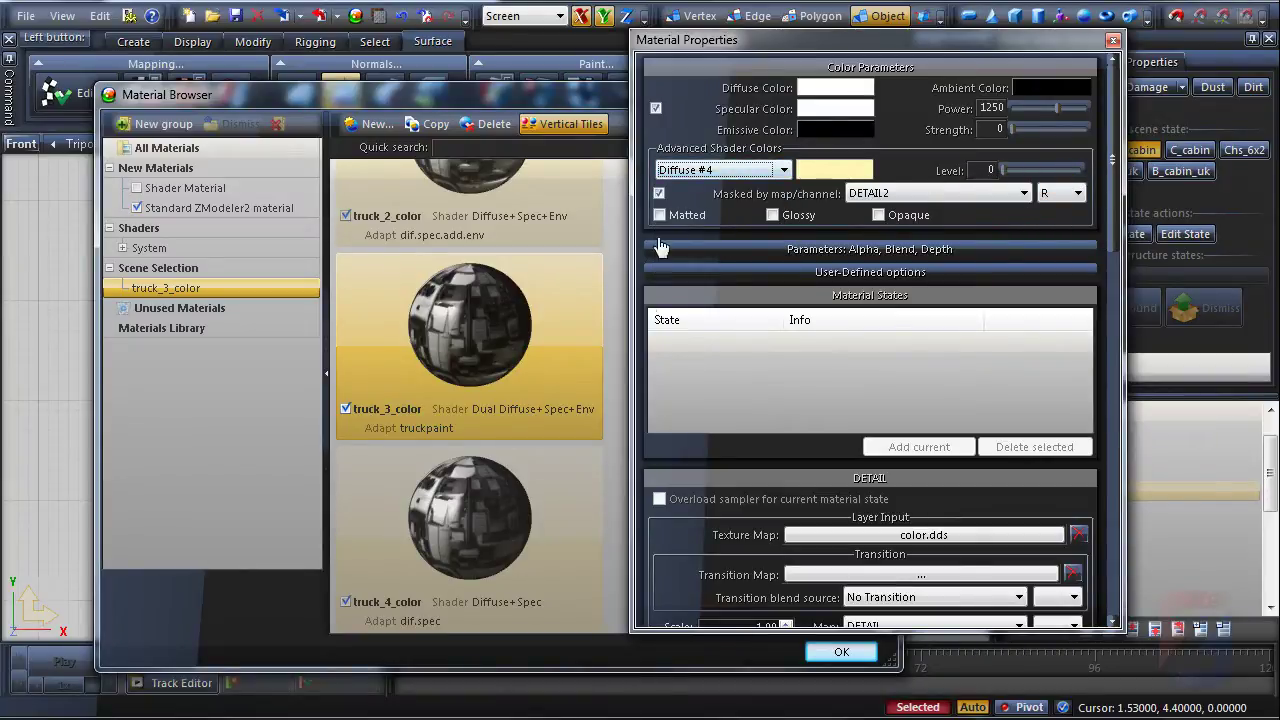
Remove the color.dds texture map from the material's DETAIL layer.
click(873, 295)
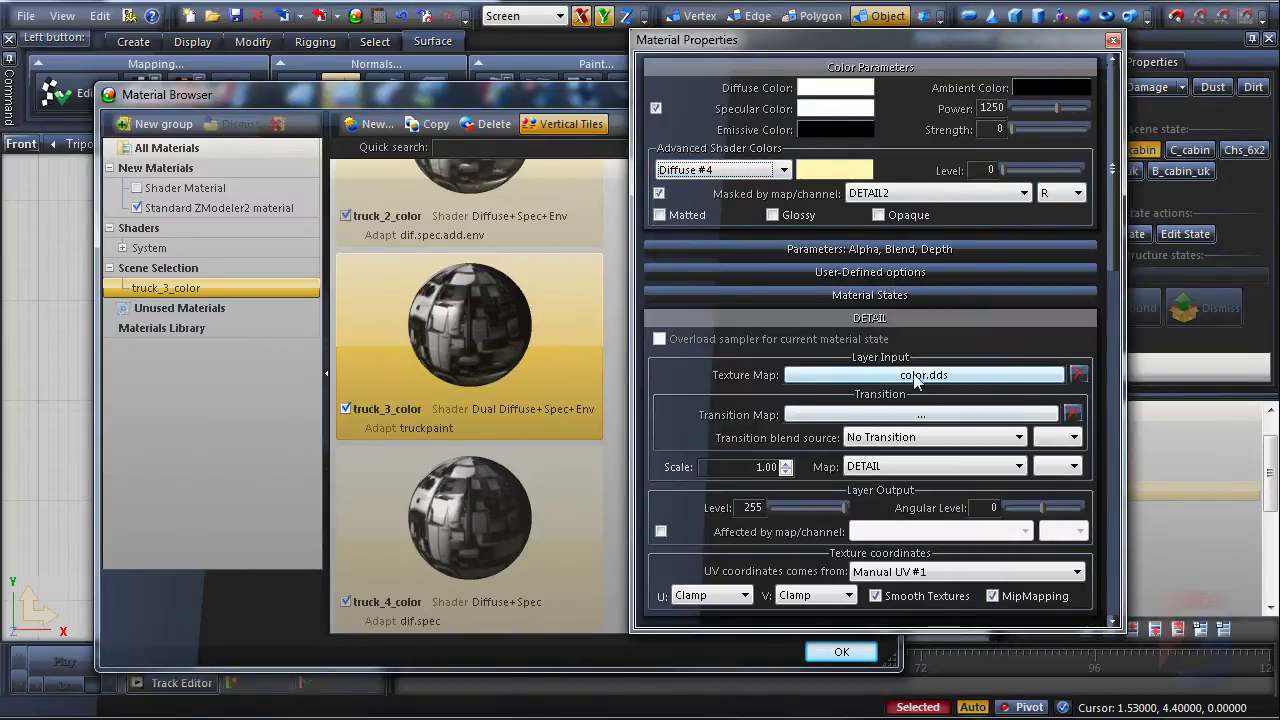
click(1078, 374)
click(813, 316)
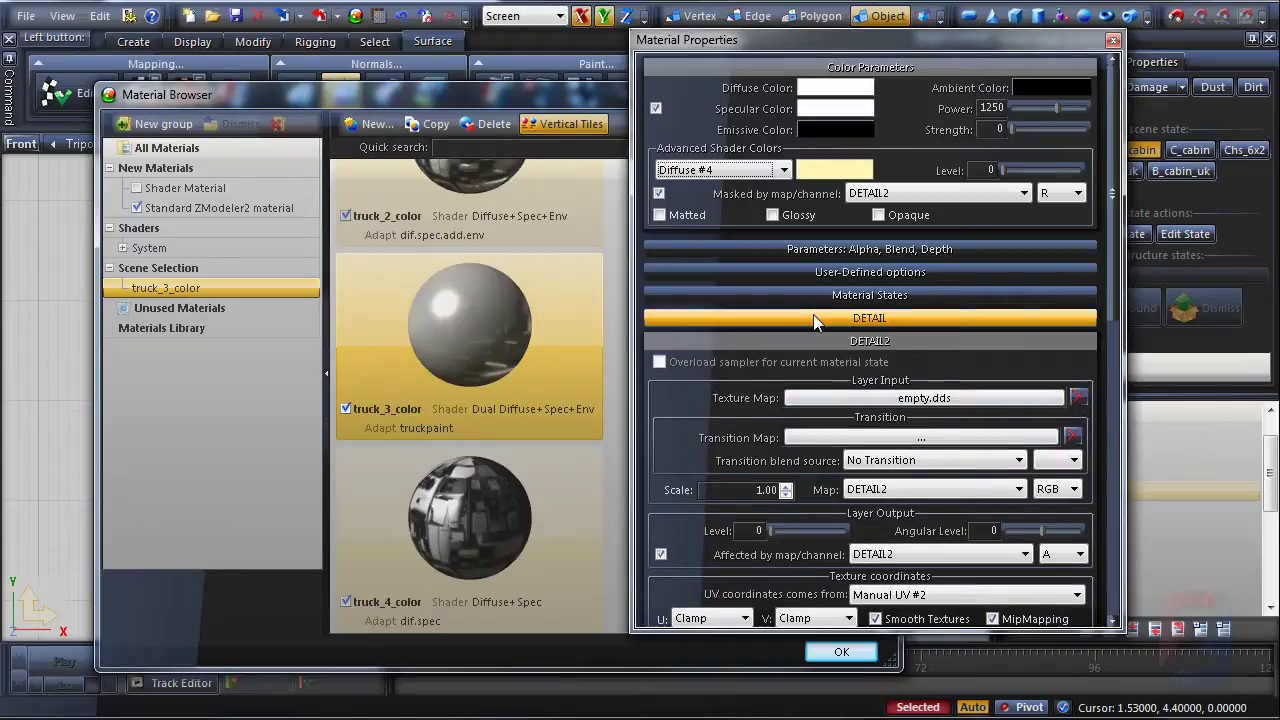
Set the material's specular color to black.
click(840, 110)
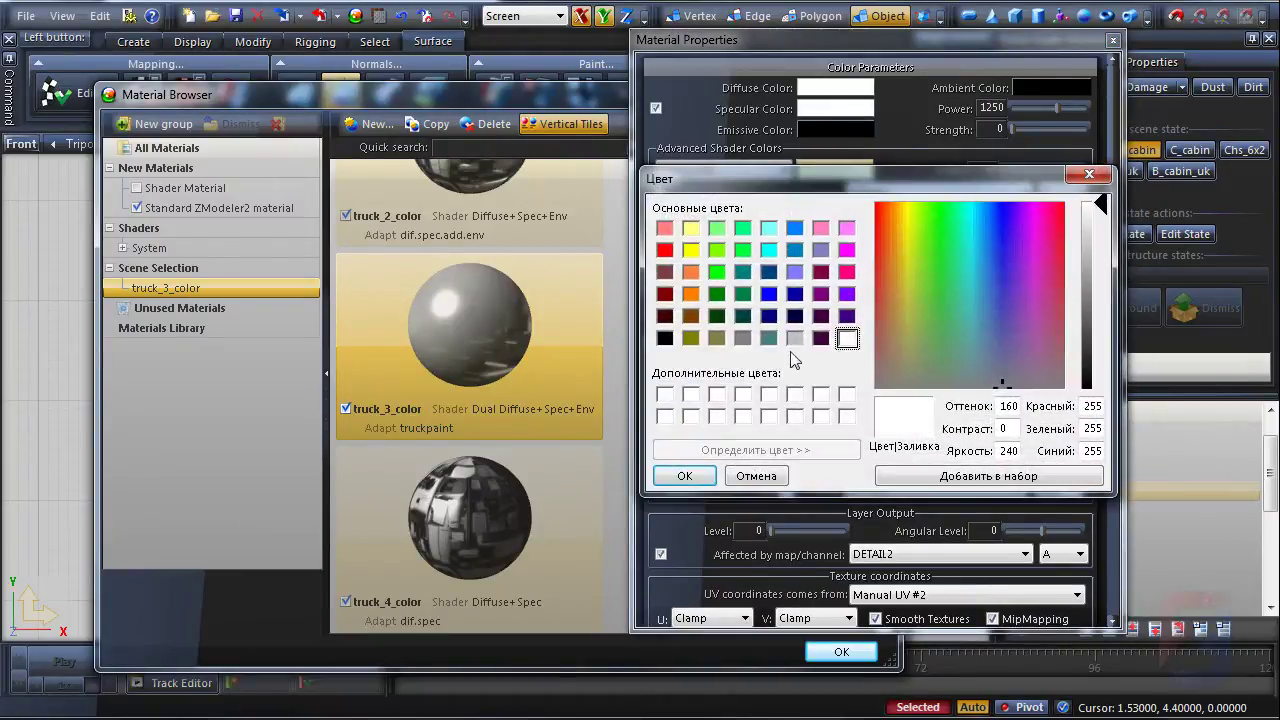
click(667, 340)
click(684, 476)
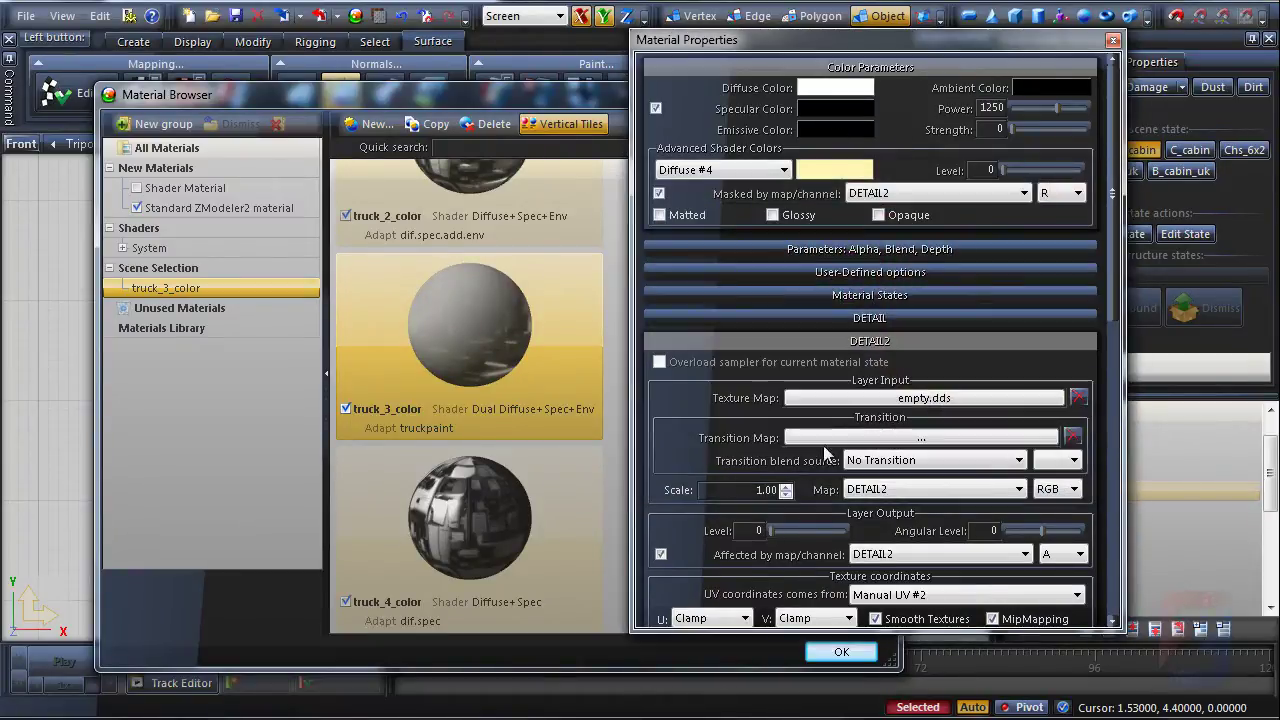
Check the DETAIL2, SPECMAP and ENVMAP layer settings of truck_3_color and close the material windows.
click(858, 343)
click(863, 364)
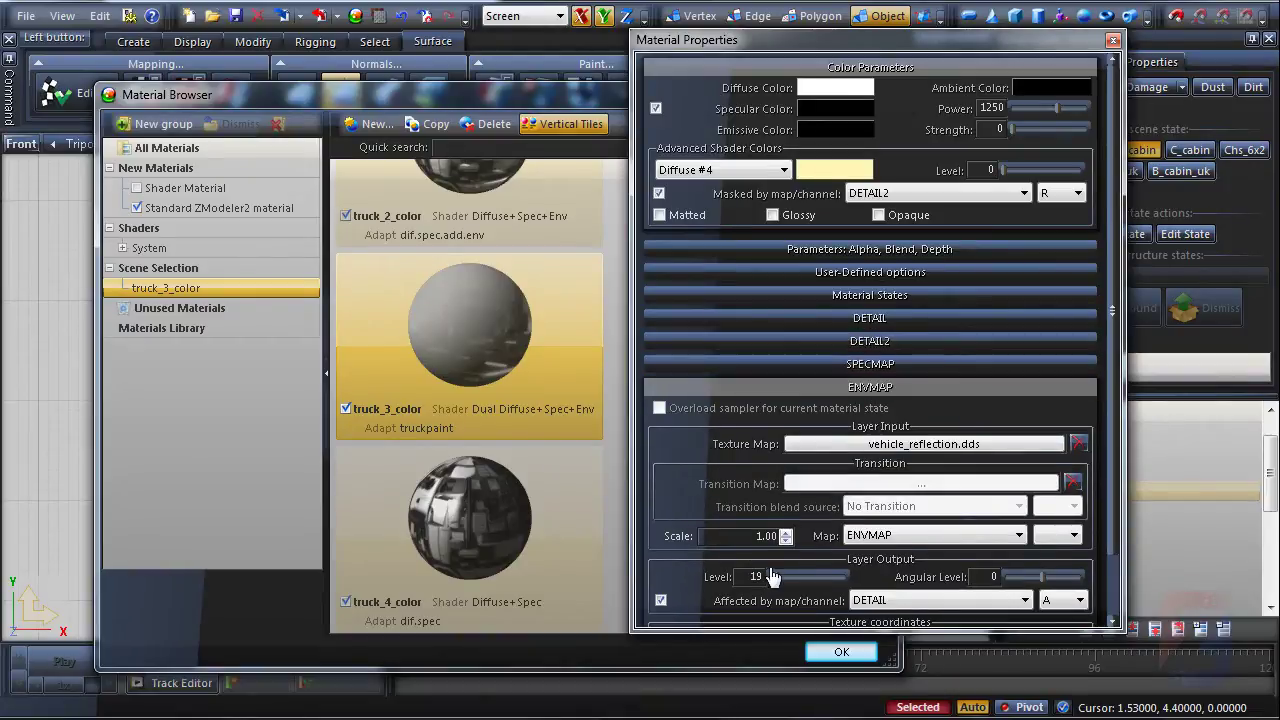
click(878, 387)
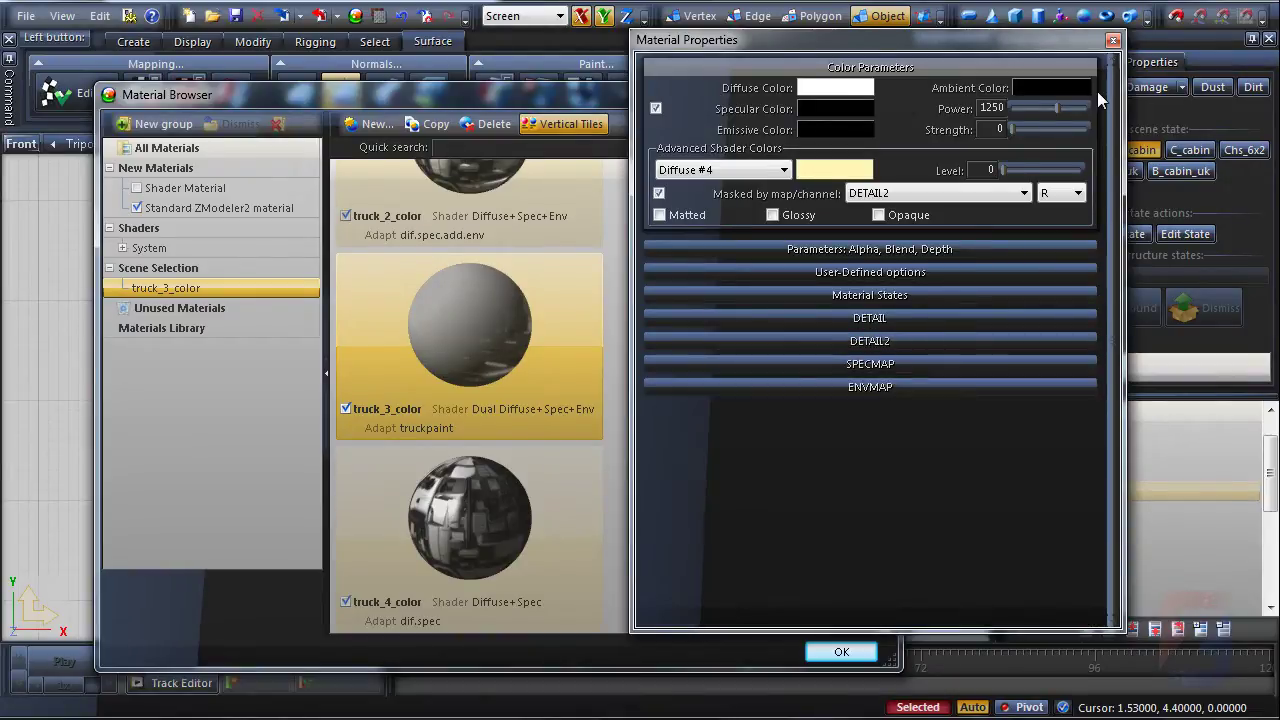
click(1113, 41)
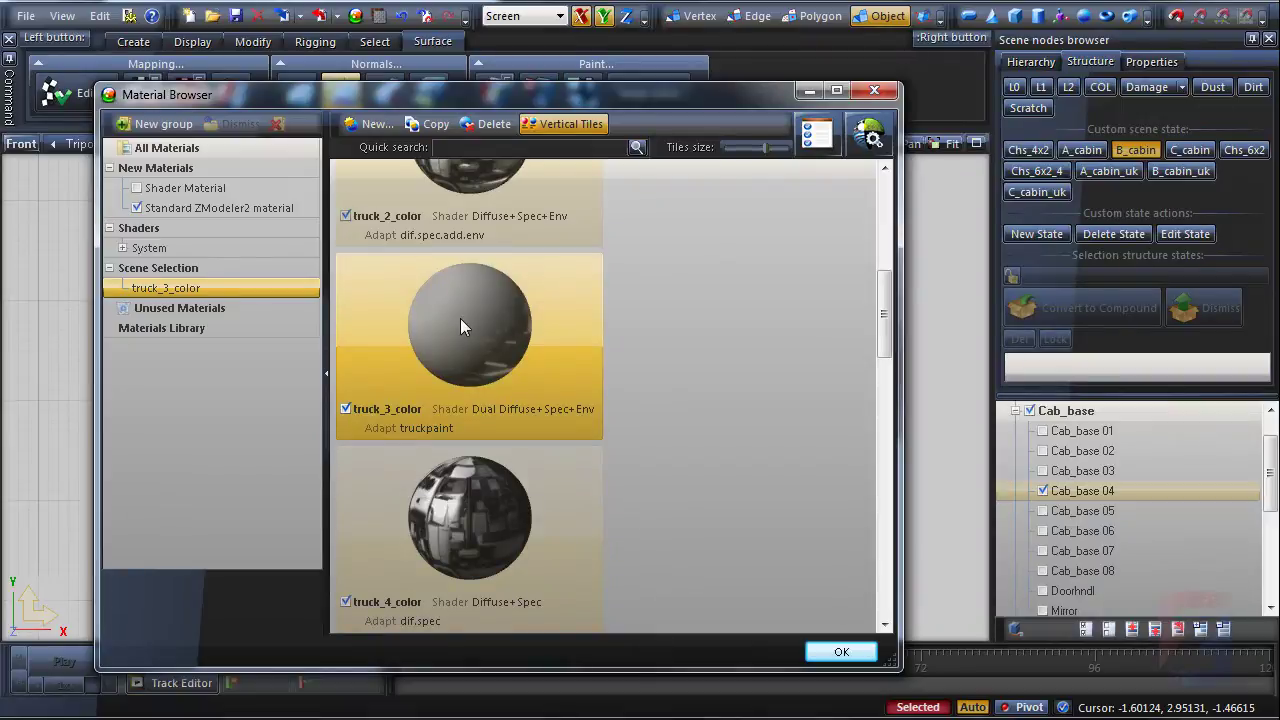
click(872, 92)
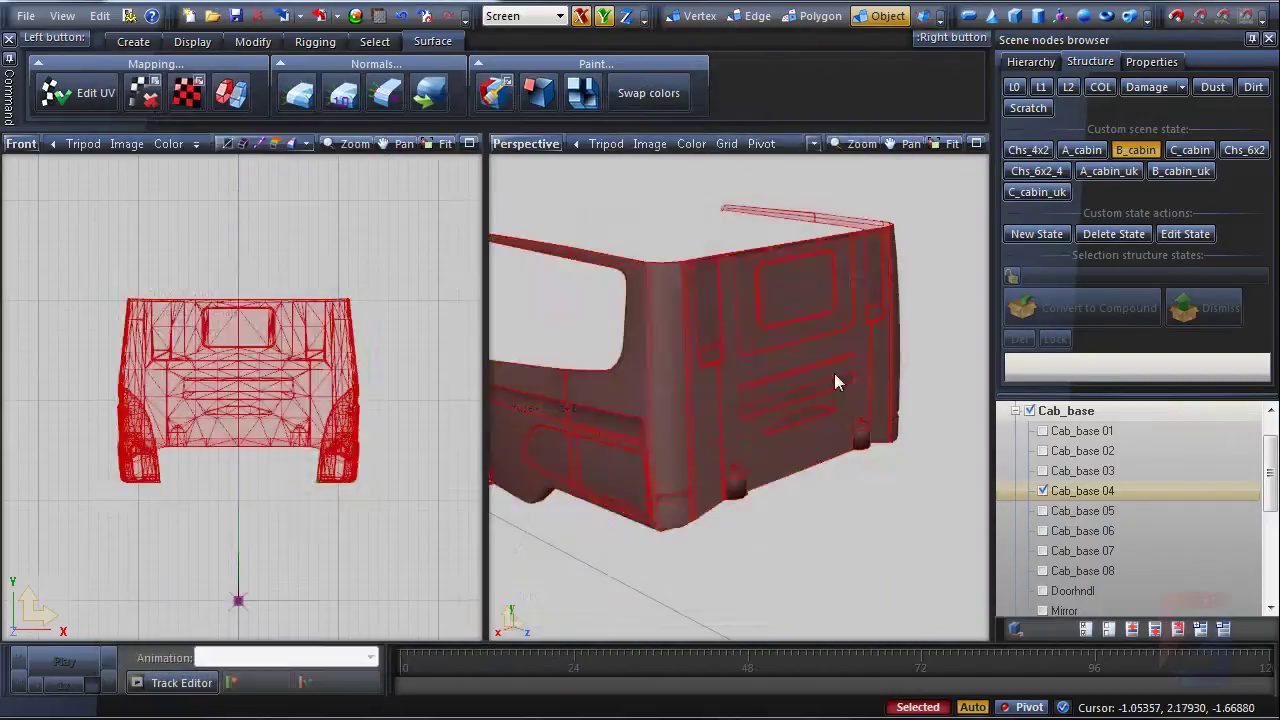
Apply Reset UV to all vertices of the cab base mesh at vertex level.
scroll(740, 375, up, 5)
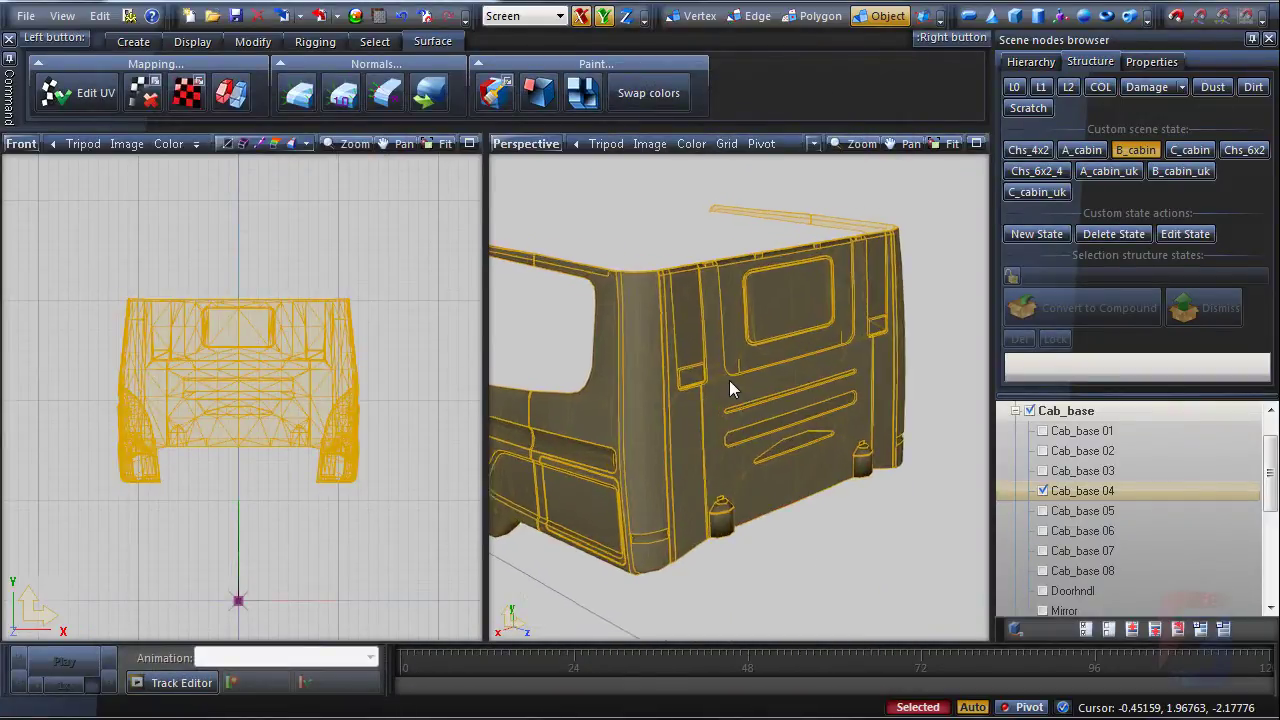
middle_drag(758, 384, 755, 412)
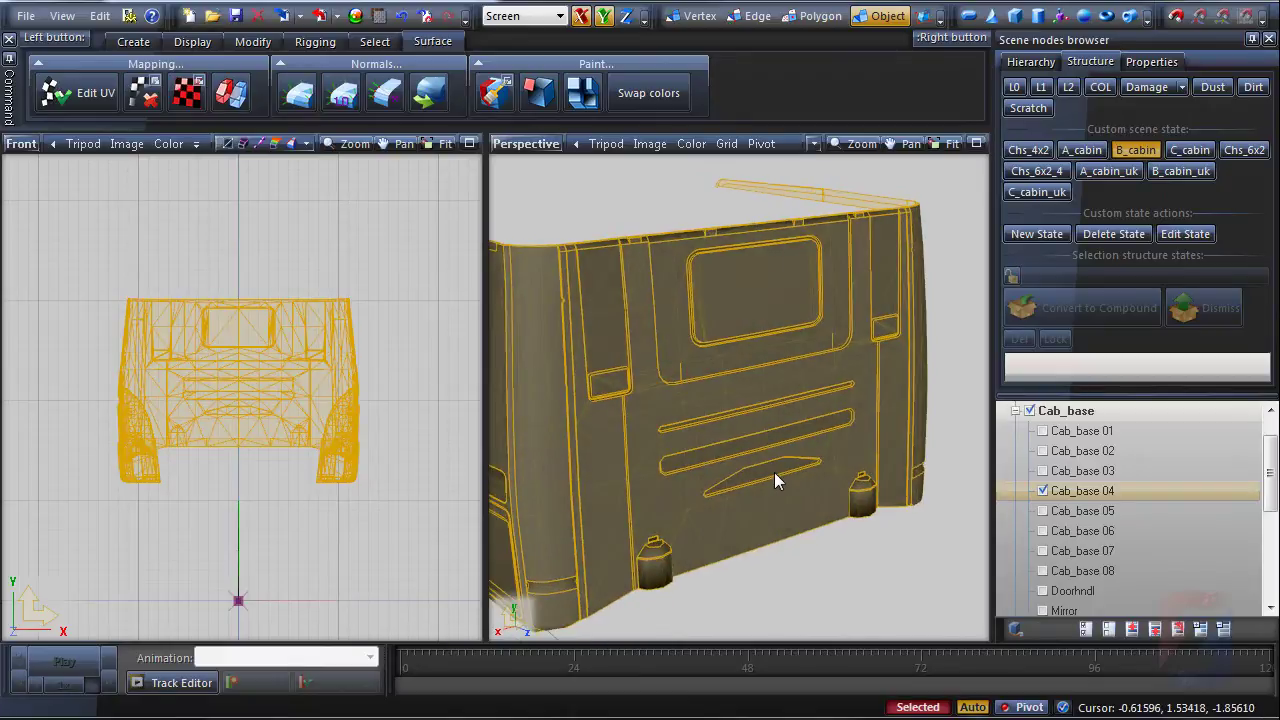
key(1)
key(space)
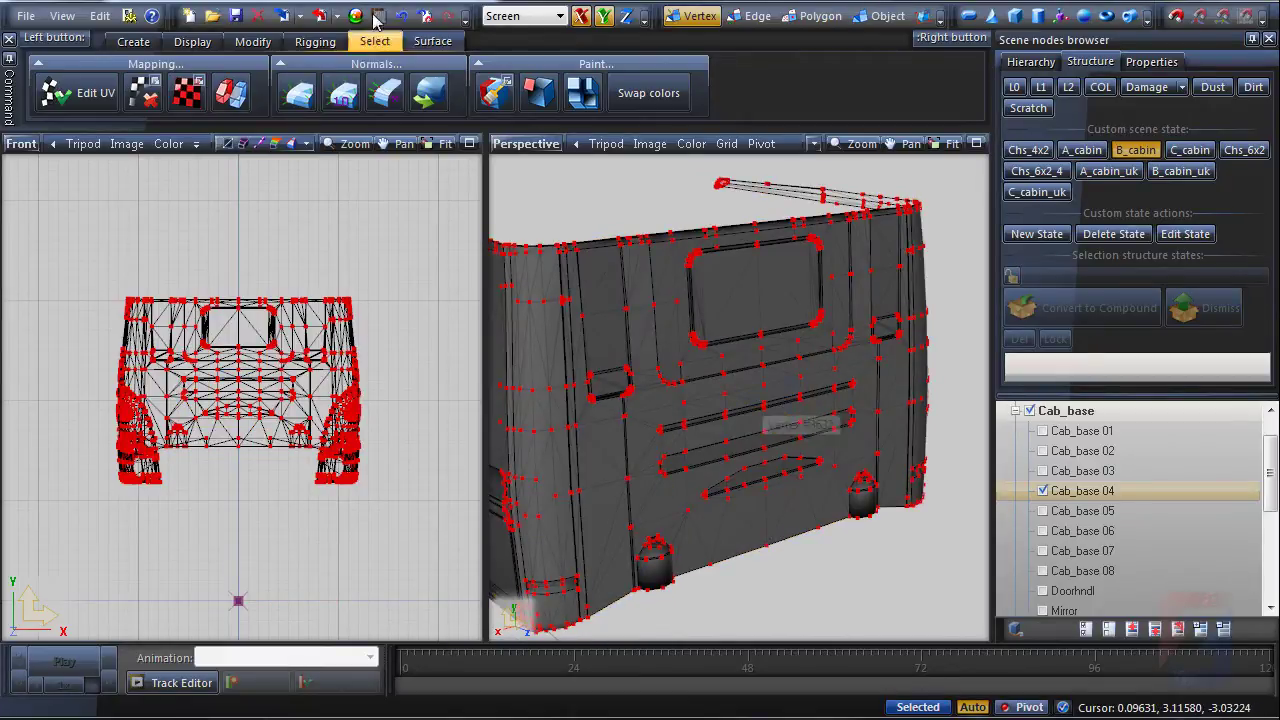
click(143, 93)
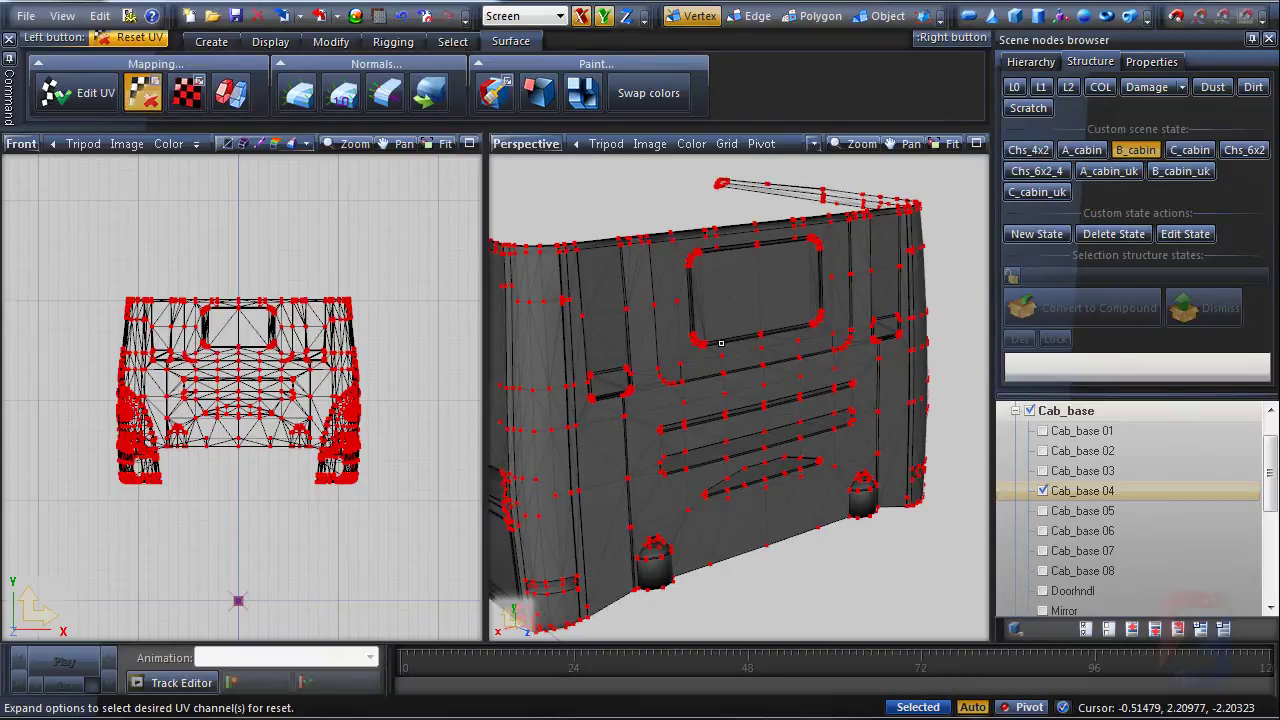
click(690, 384)
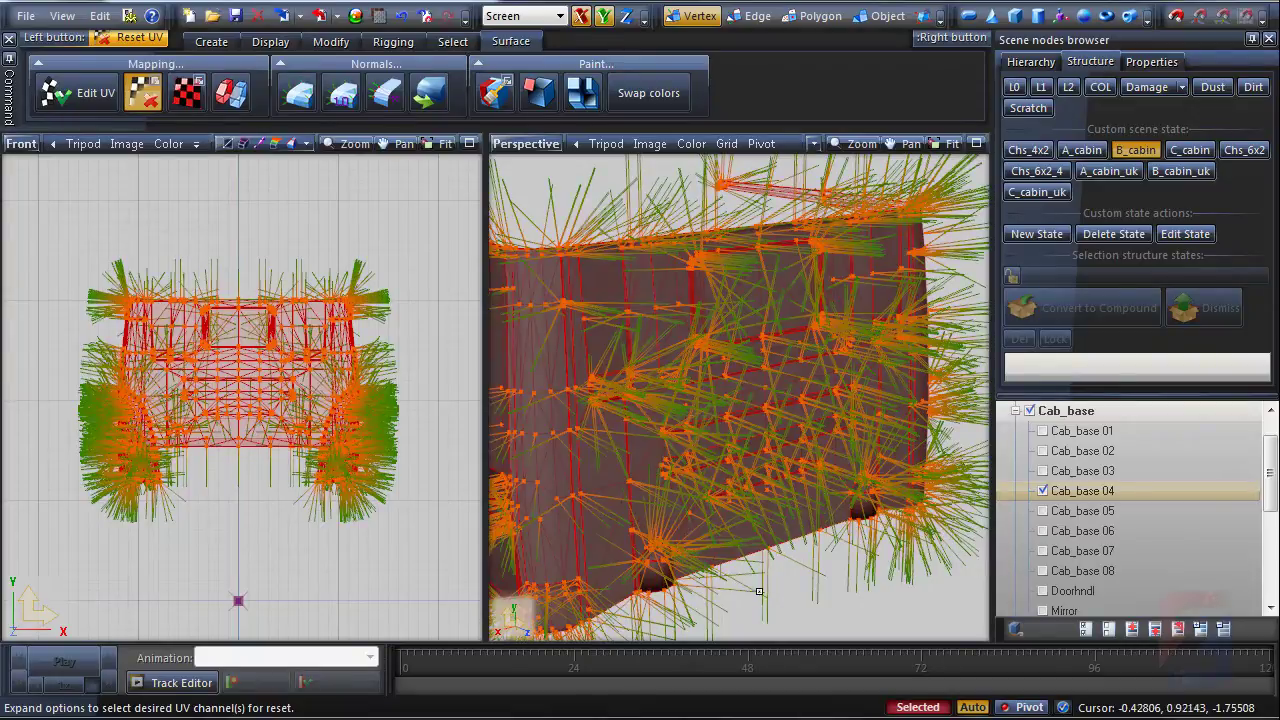
Disable the Diffuse Color vertex format of Cab_base 04, apply the change and deselect the mesh.
middle_drag(752, 620, 761, 553)
click(732, 528)
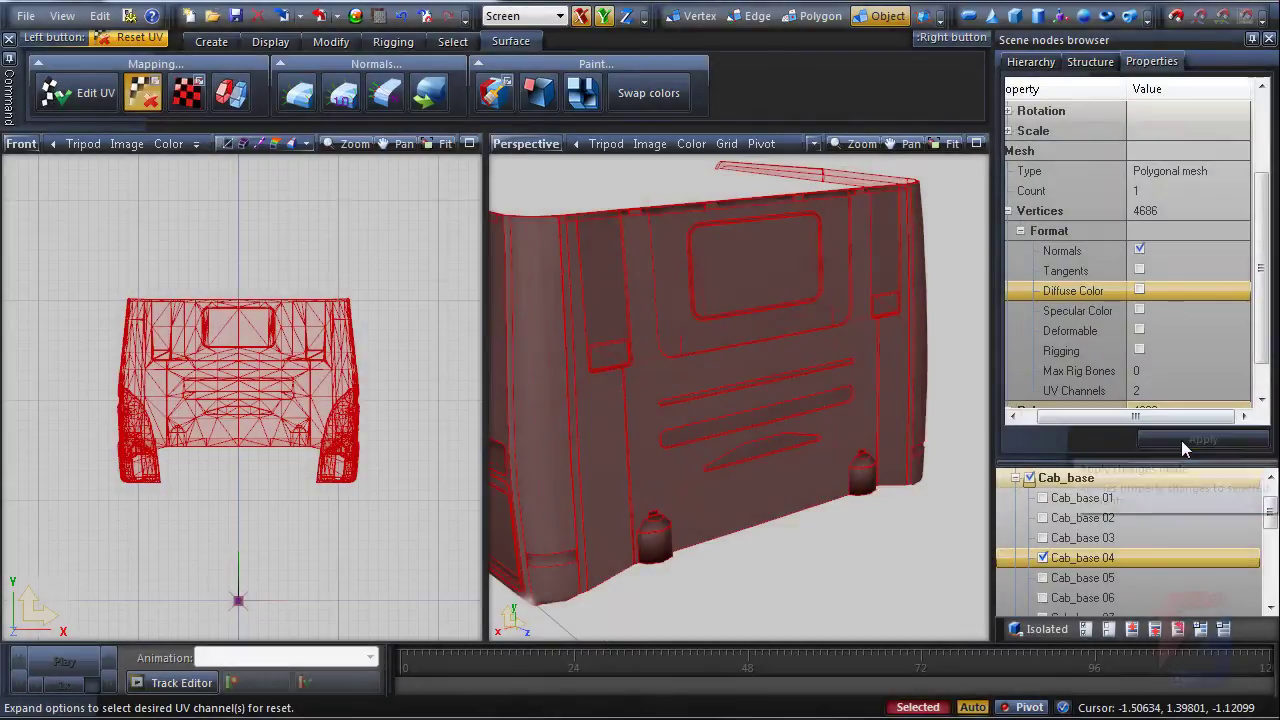
click(1181, 440)
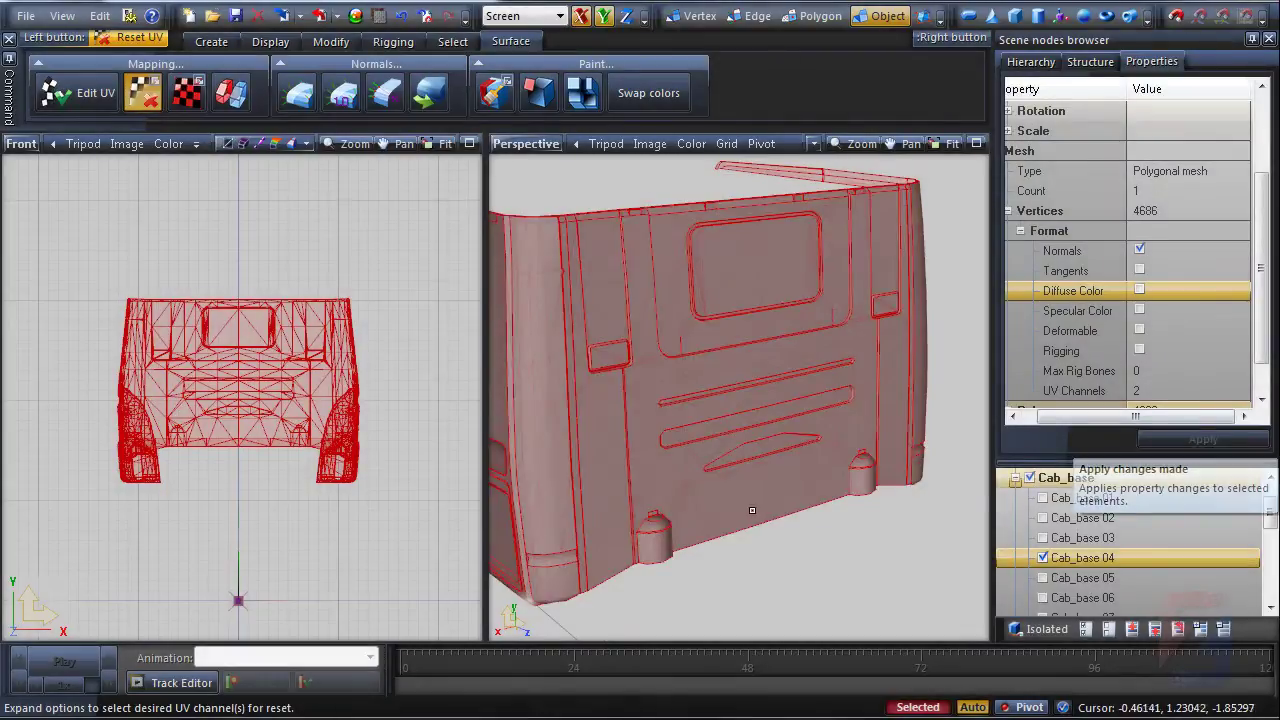
click(843, 584)
mouse_move(874, 571)
middle_down()
mouse_move(816, 567)
mouse_move(870, 556)
middle_up()
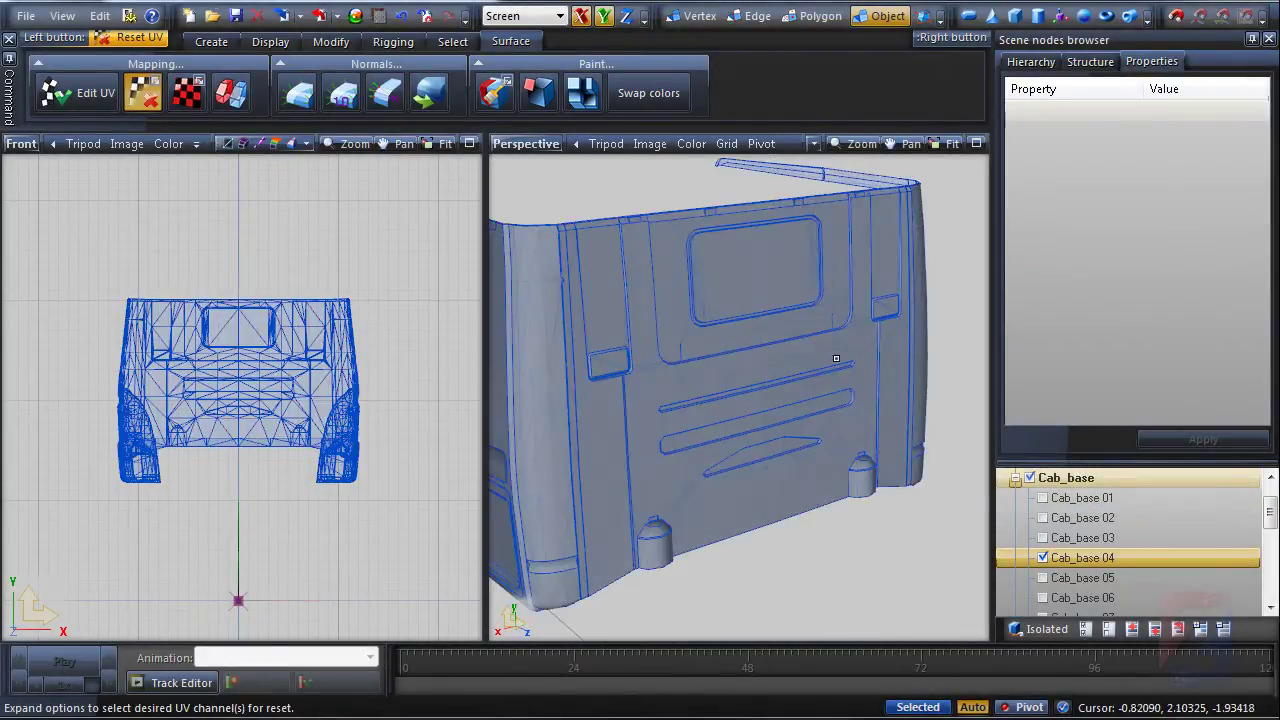
Enter polygon level on Cab_base 04, activate Separated selection and the Move tool, and select the connected polygons of the rear wall.
middle_drag(718, 411, 705, 414)
key(3)
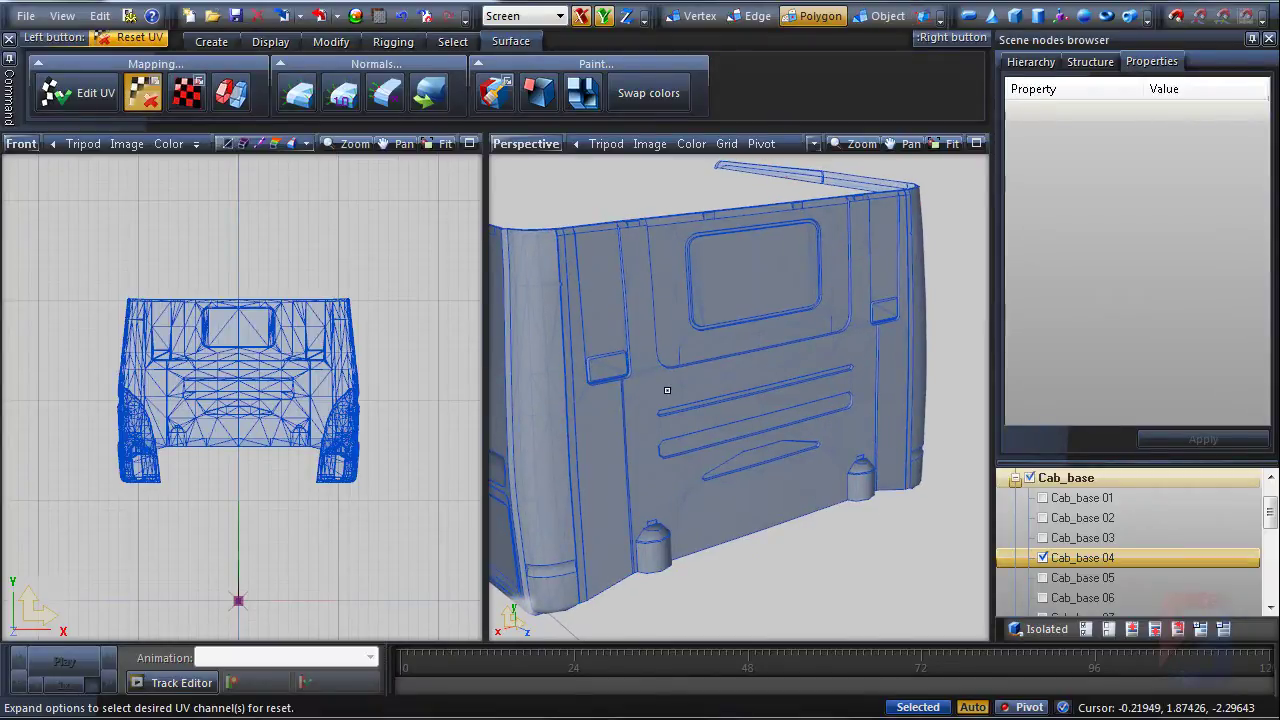
click(667, 390)
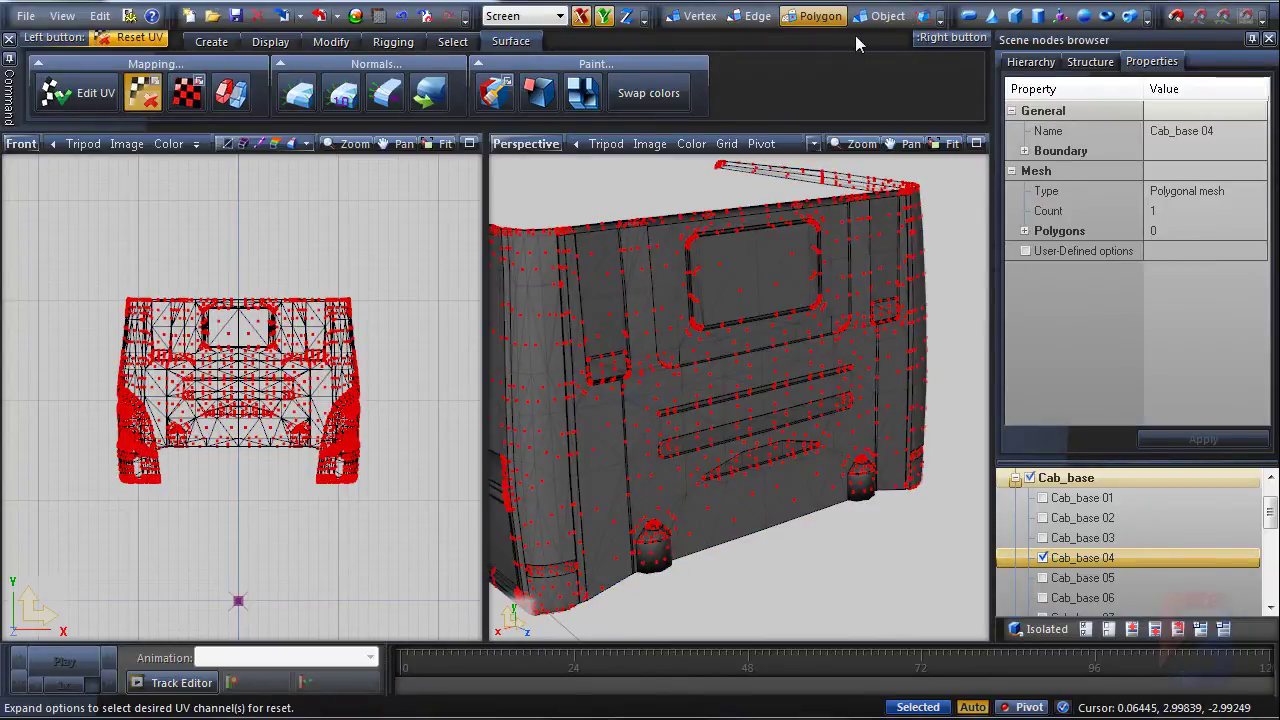
click(452, 41)
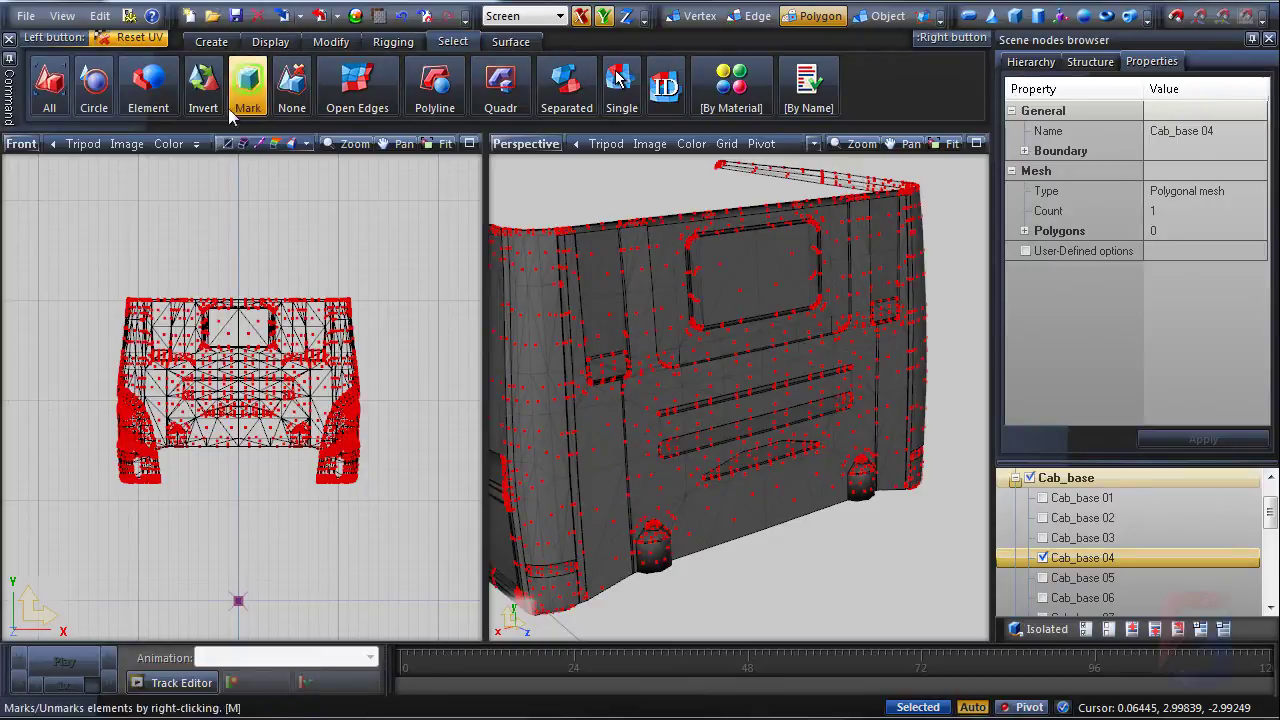
click(581, 105)
middle_drag(696, 410, 677, 404)
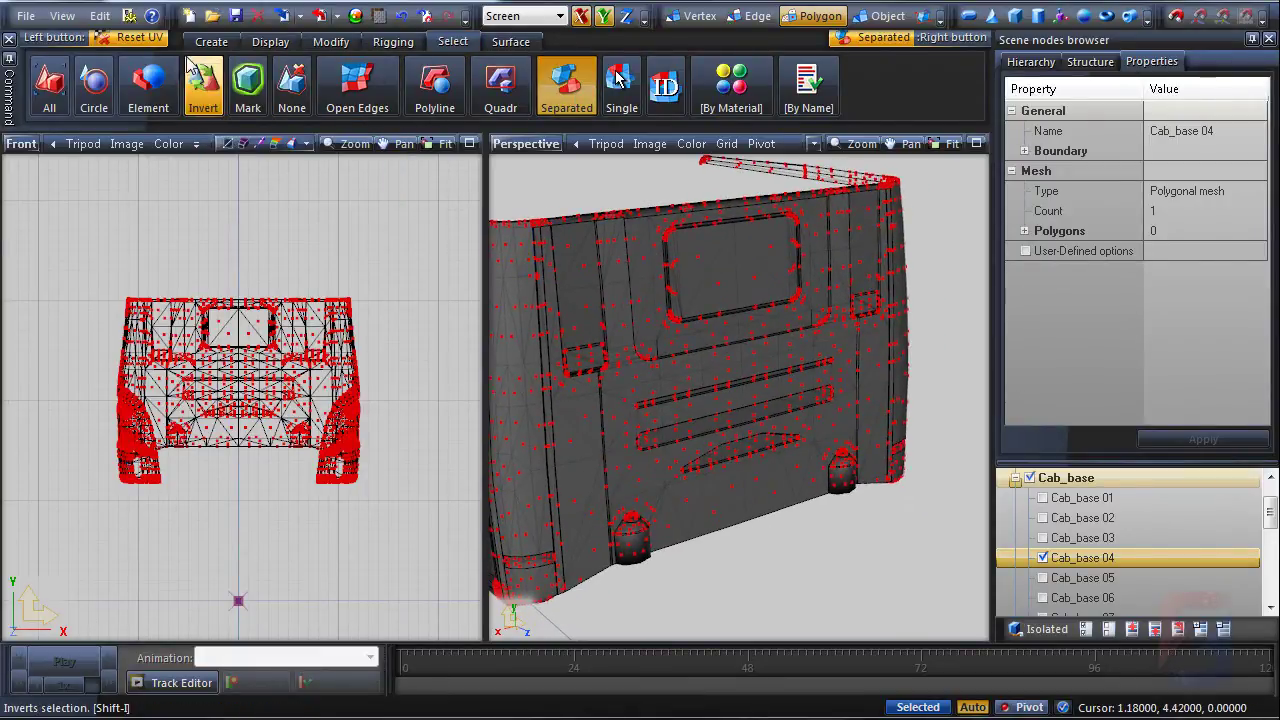
click(331, 41)
click(352, 95)
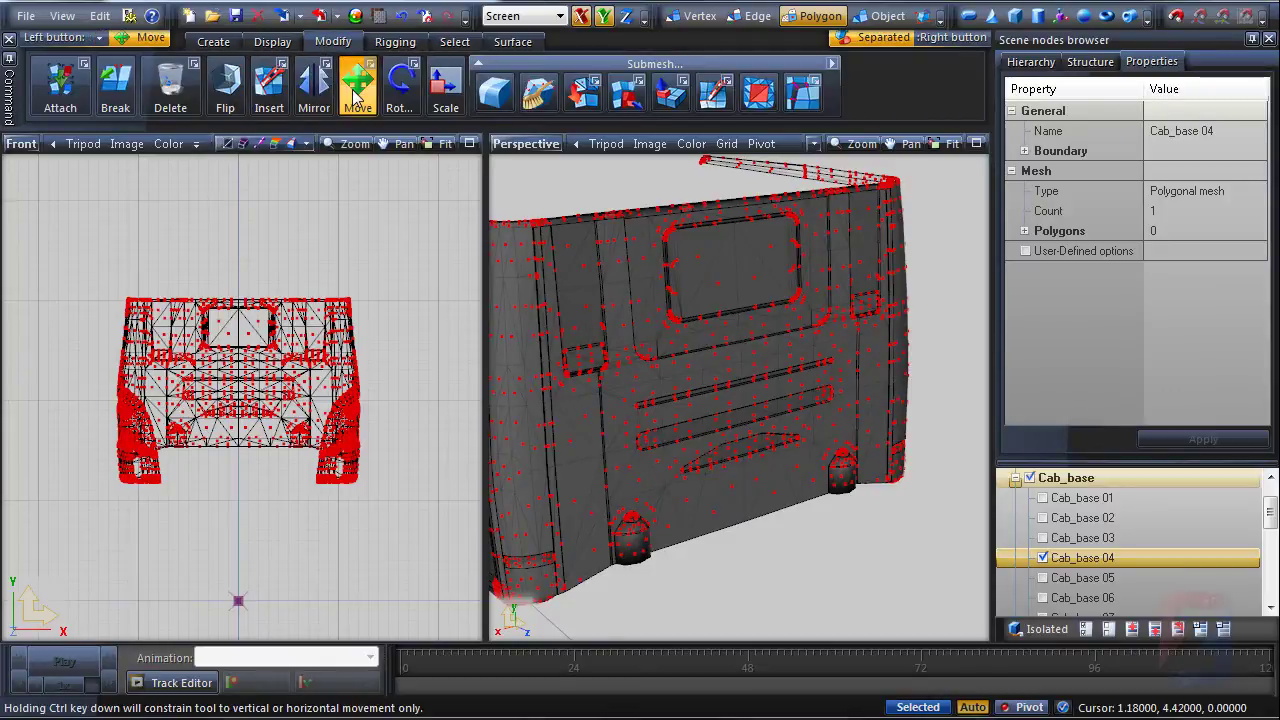
middle_drag(820, 408, 662, 418)
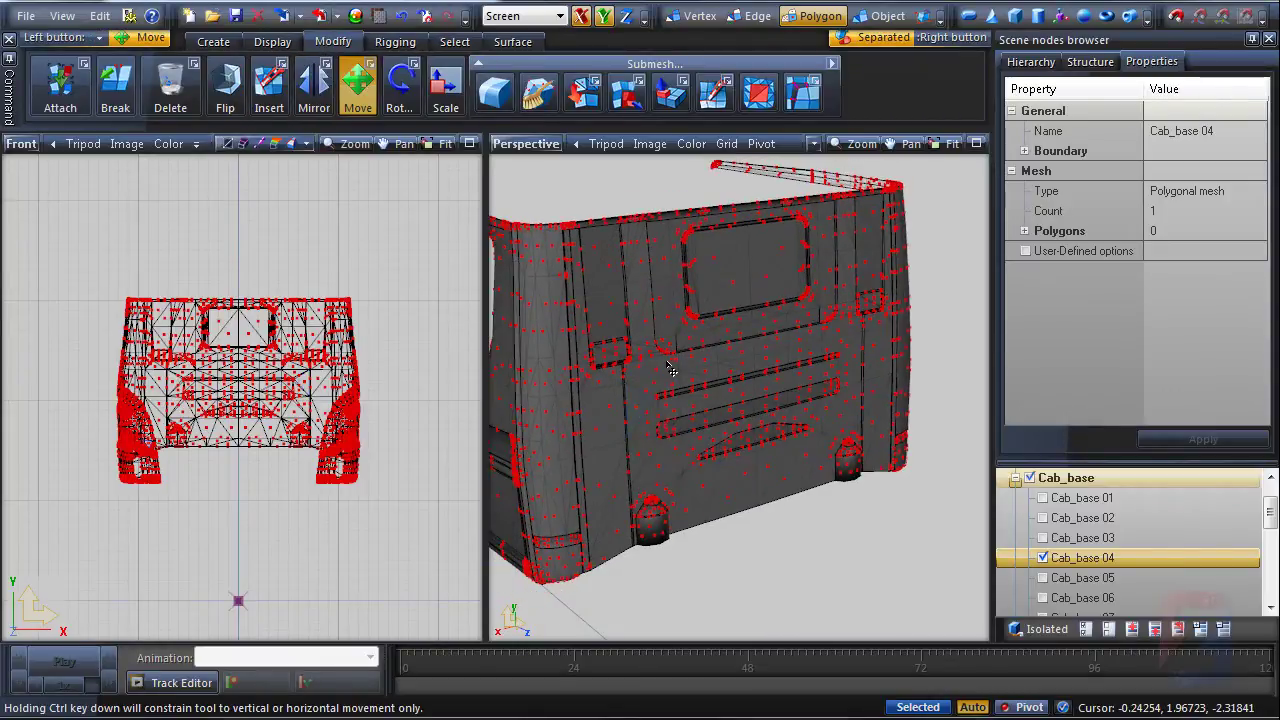
click(656, 389)
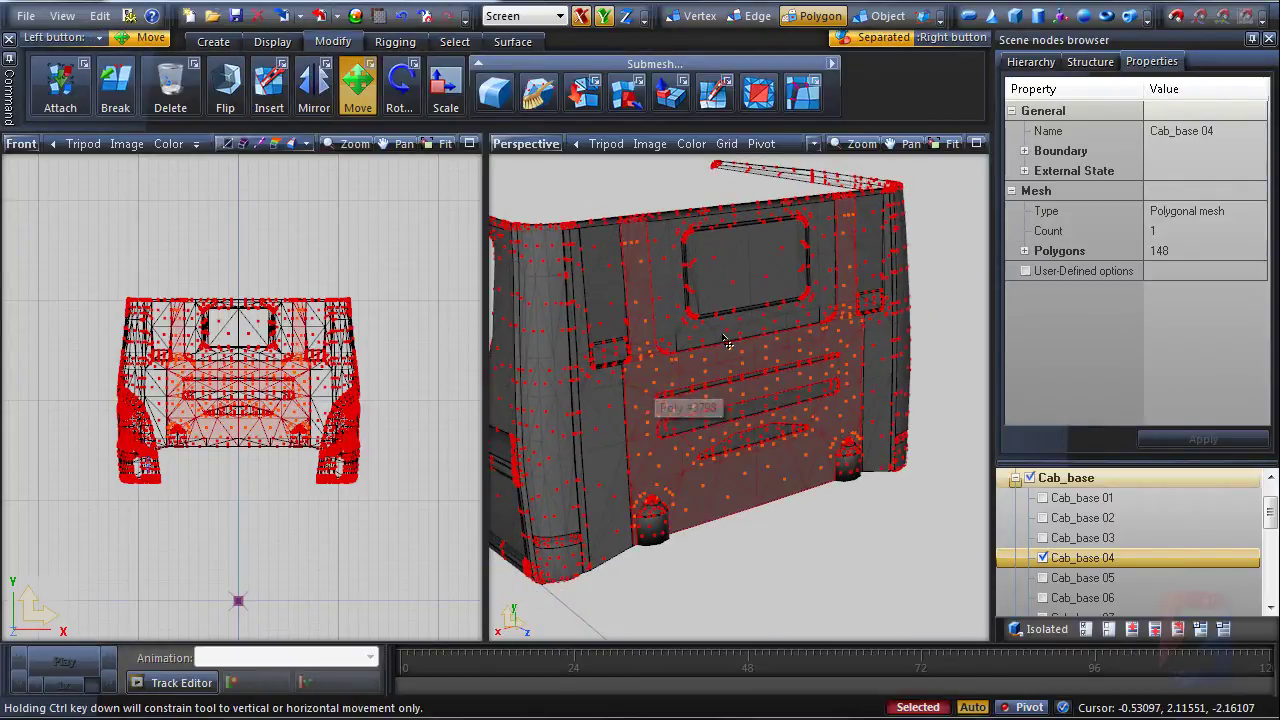
Create a new unwrapped UV mapping for the selected rear wall polygons on channel 1, including hidden geometry, with border points pinned.
scroll(700, 370, up, 3)
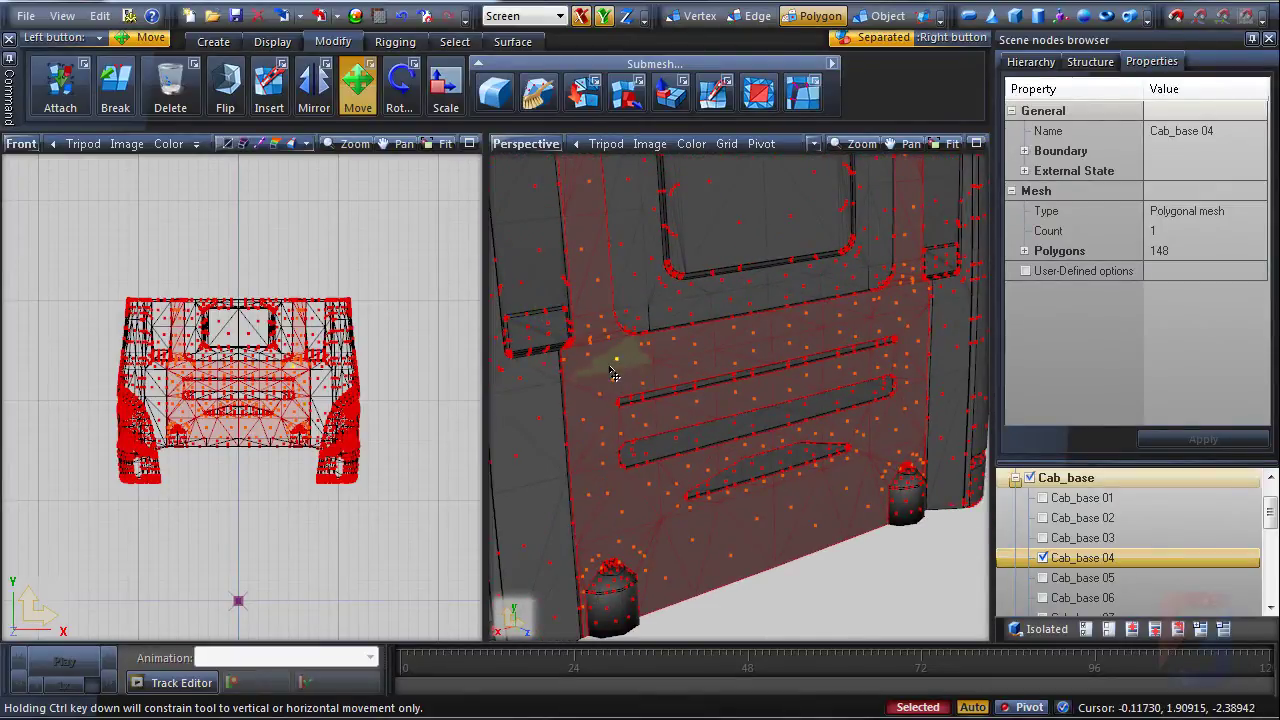
key(u)
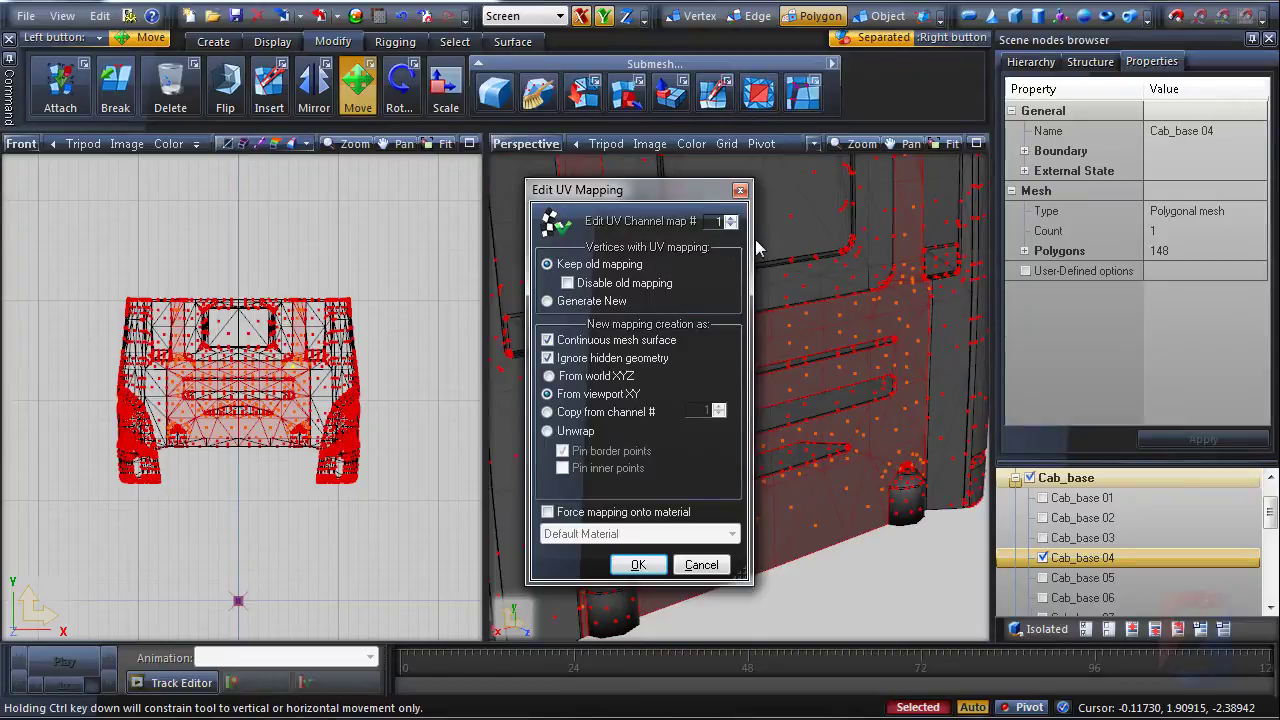
drag(752, 239, 810, 239)
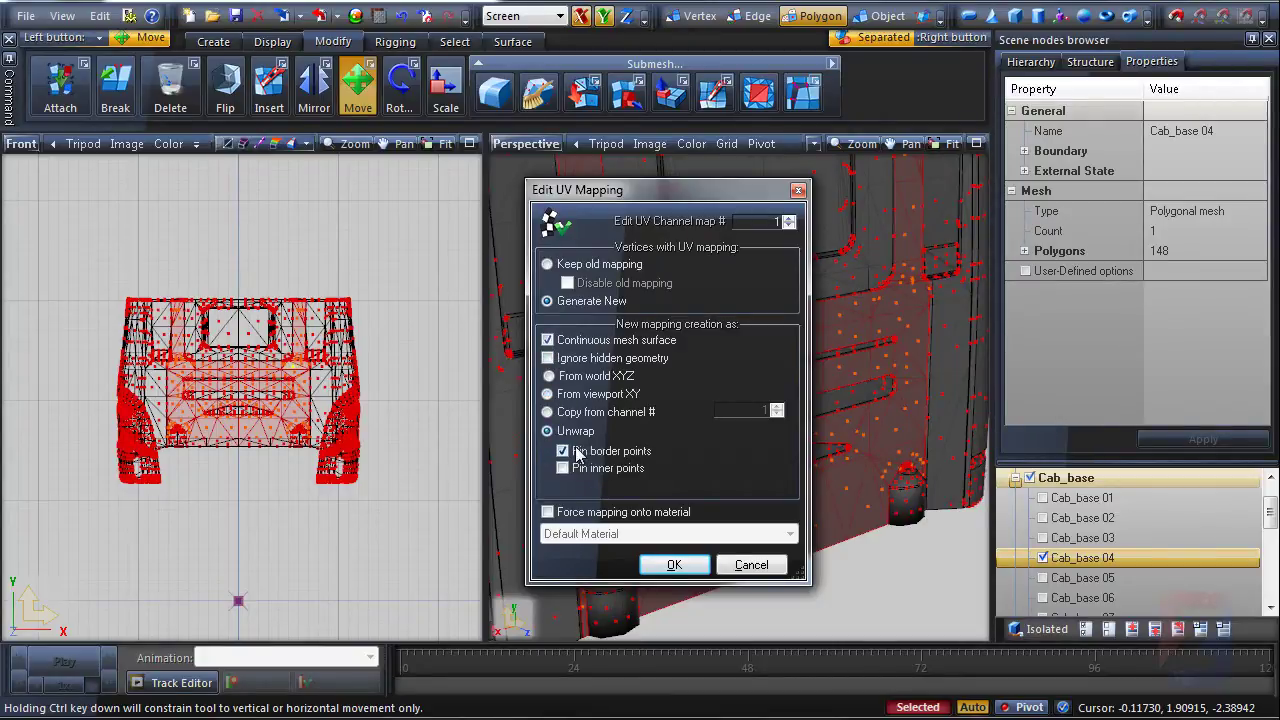
click(674, 565)
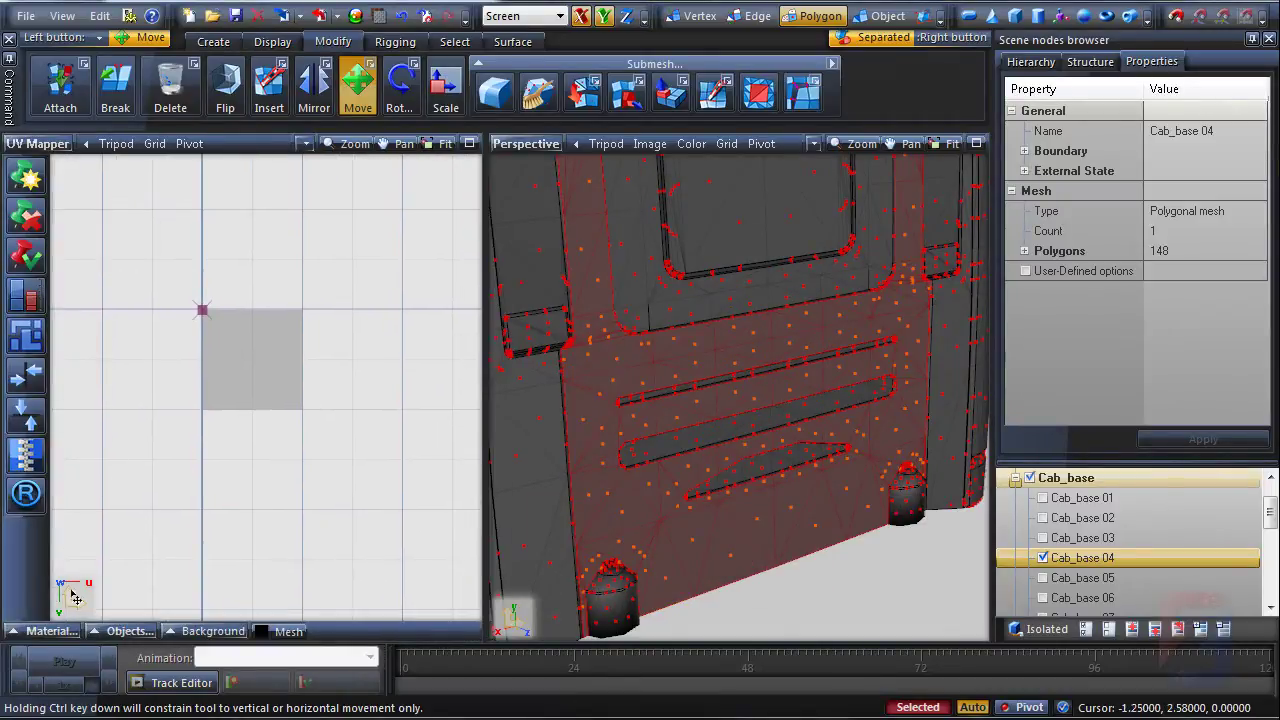
Display the UV#1 color.dds texture of truck_3_color as the UV Mapper background.
click(68, 633)
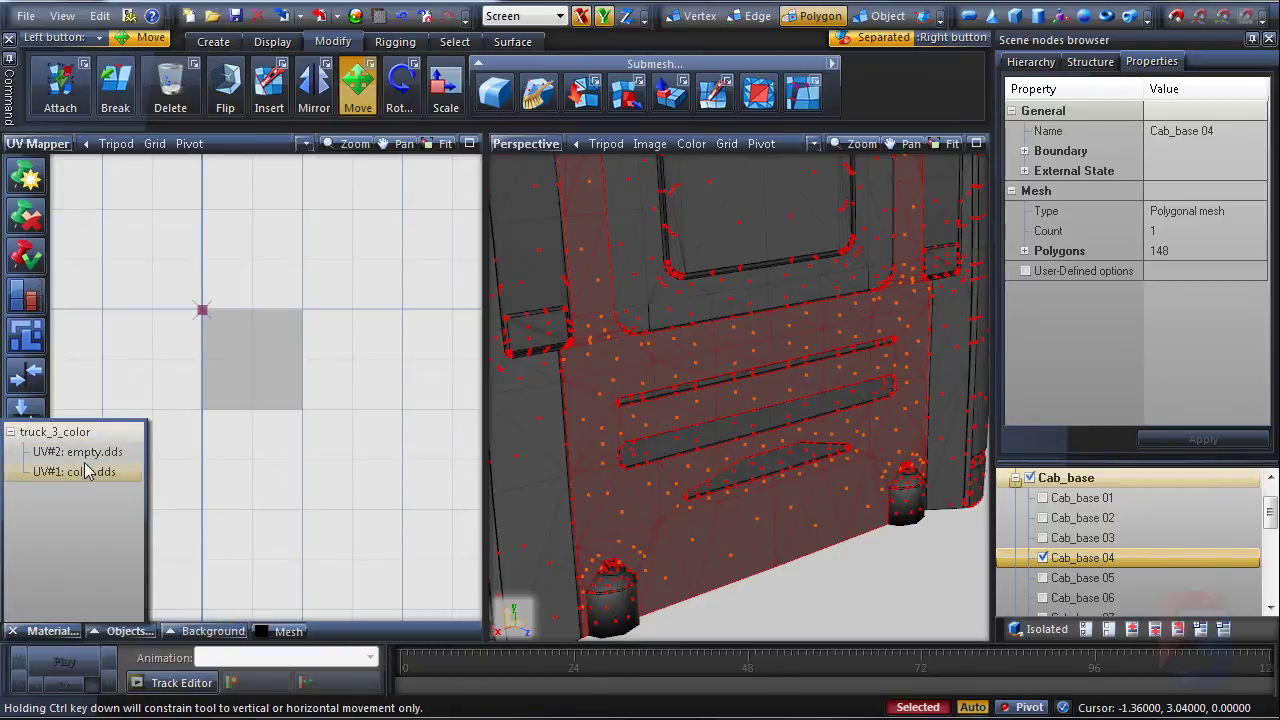
click(84, 474)
middle_drag(254, 360, 239, 478)
scroll(244, 420, up, 5)
scroll(240, 479, down, 1)
Switch to object level and move the rear wall's UV chart above the texture square, clear of the background image.
key(4)
scroll(240, 479, down, 3)
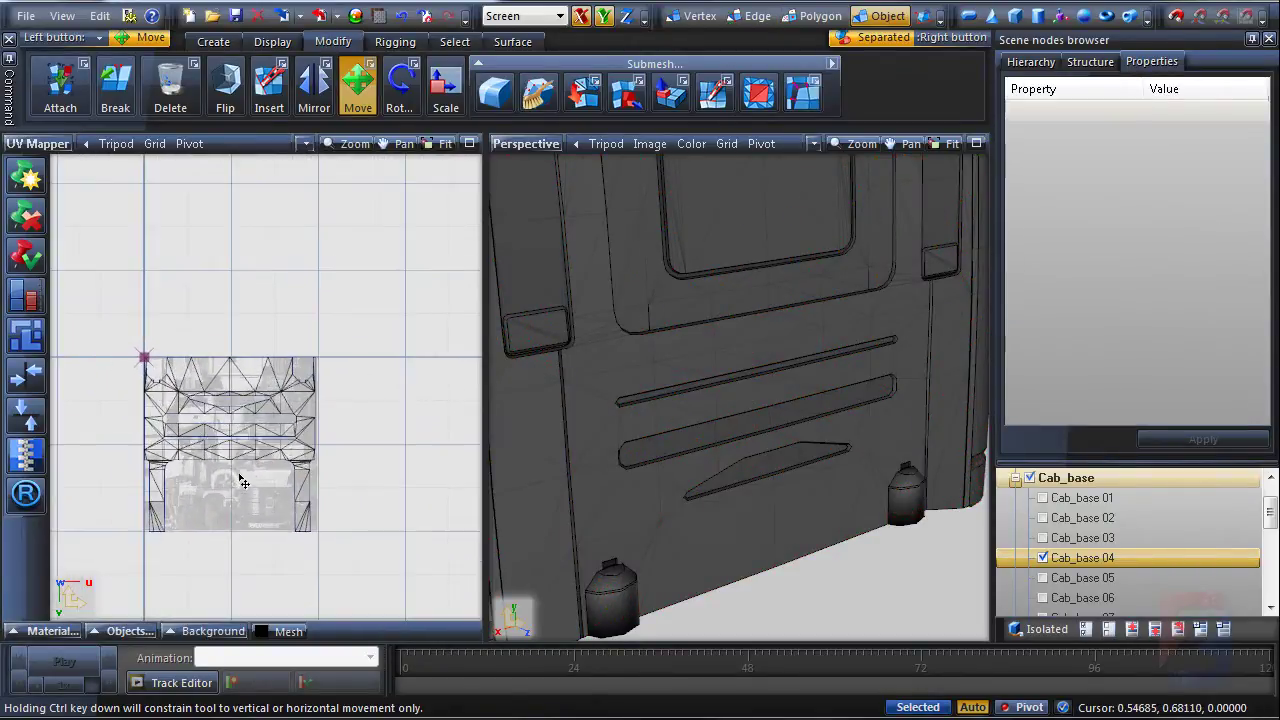
drag(194, 448, 250, 258)
middle_drag(269, 243, 201, 380)
scroll(203, 384, up, 1)
drag(200, 403, 246, 364)
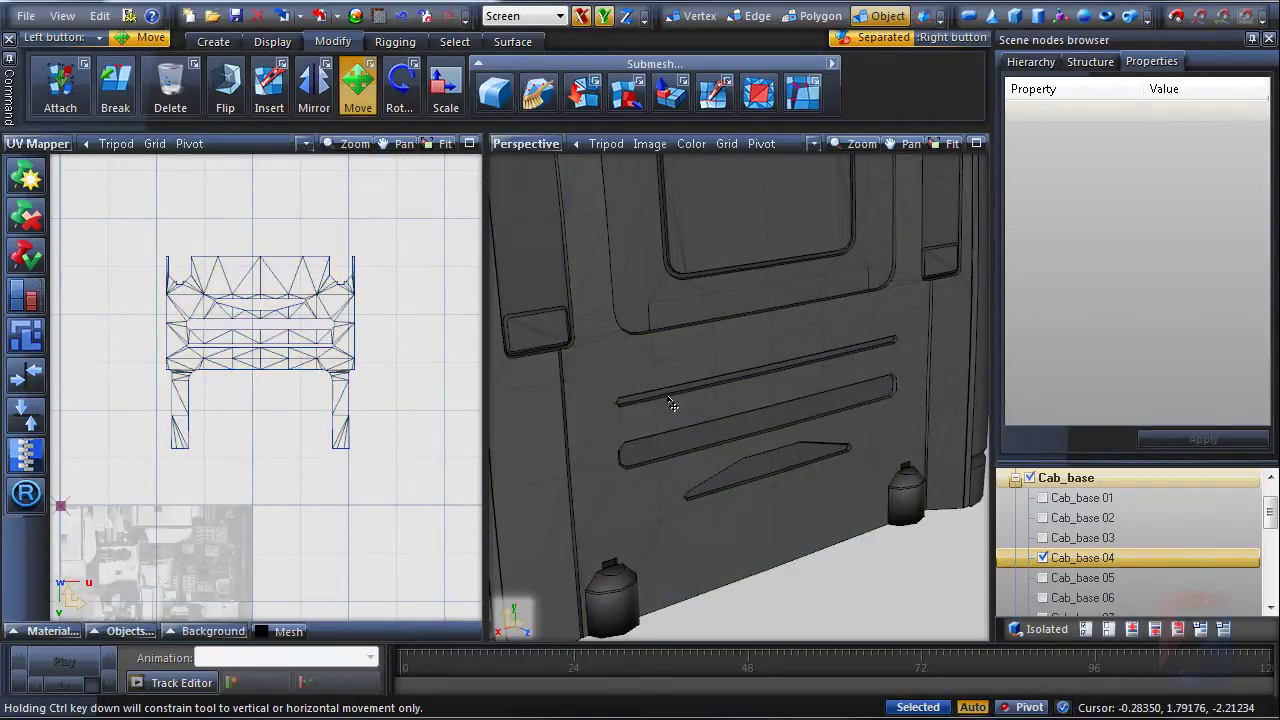
Return to polygon level and hide the selected rear wall polygons so only the surrounding parts remain.
middle_drag(668, 398, 708, 390)
key(1)
key(3)
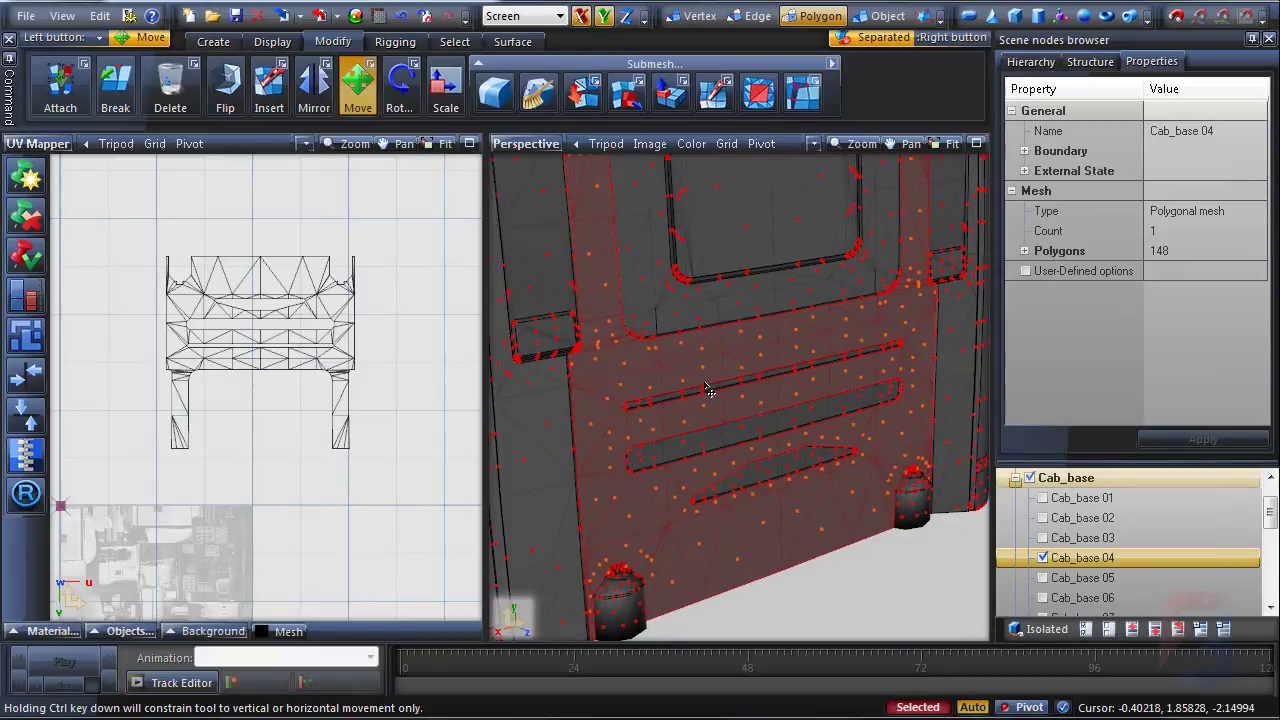
key(Delete)
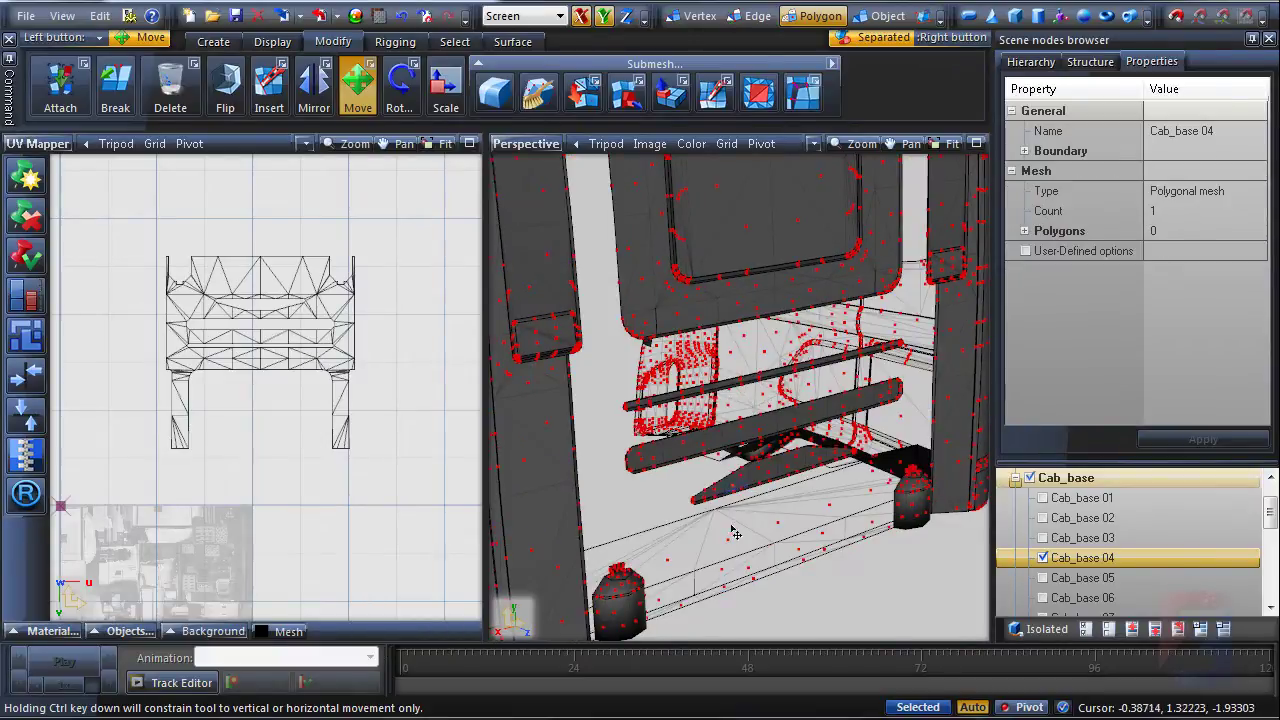
Select the polygons of the three horizontal recesses and generate a new unwrapped UV mapping with pinned border points.
middle_drag(735, 532, 606, 497)
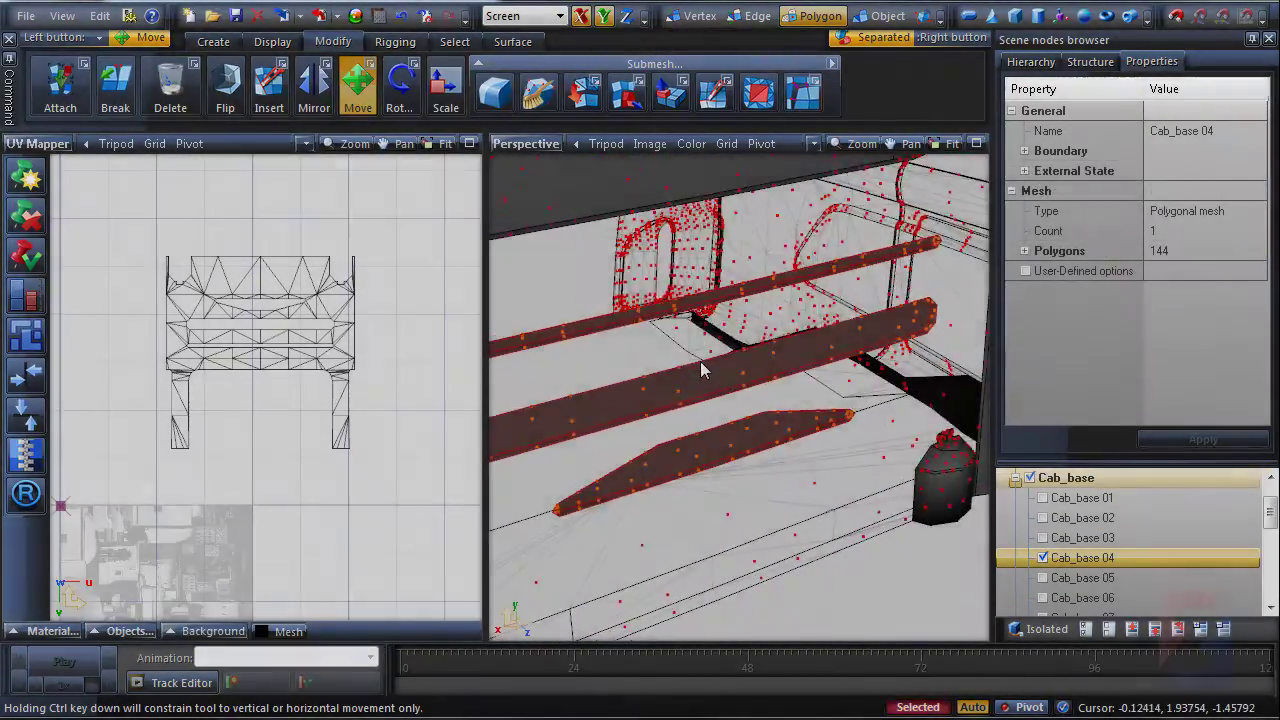
key(u)
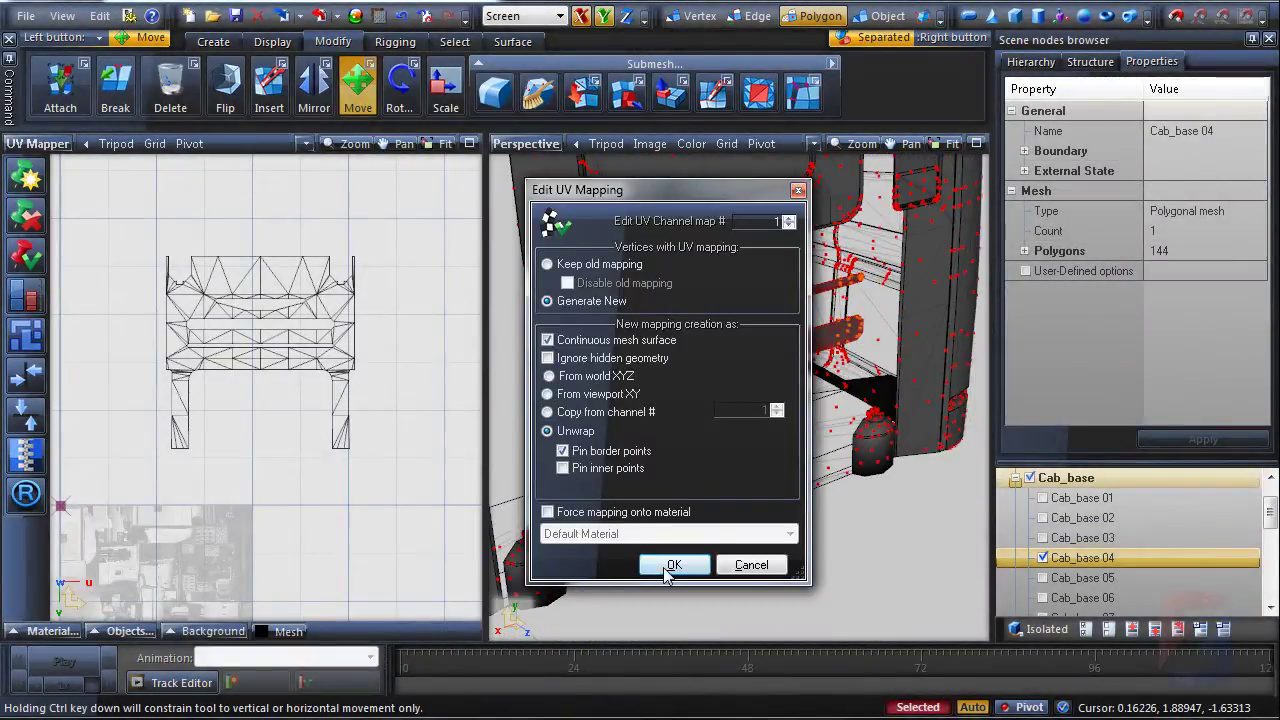
click(665, 567)
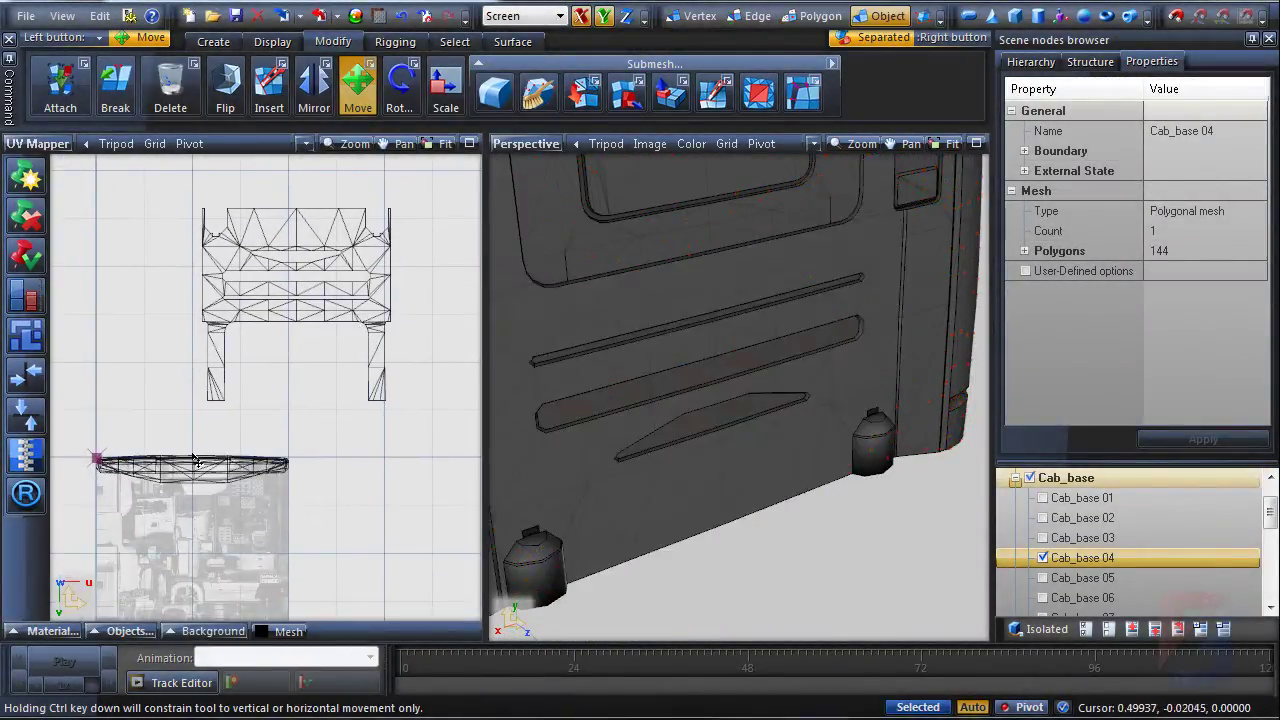
Separate the three overlapping recess UV charts and stack them below the rear wall chart, off the texture.
right_click(208, 463)
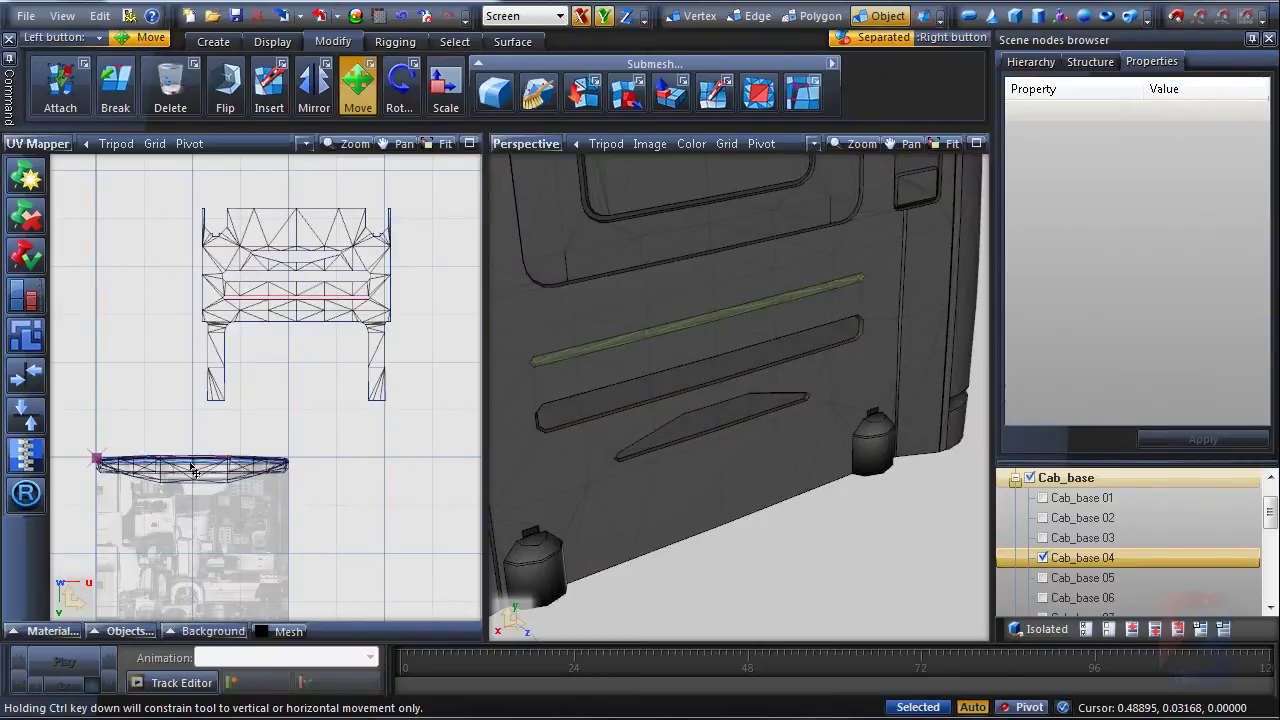
drag(190, 464, 295, 403)
drag(222, 470, 346, 437)
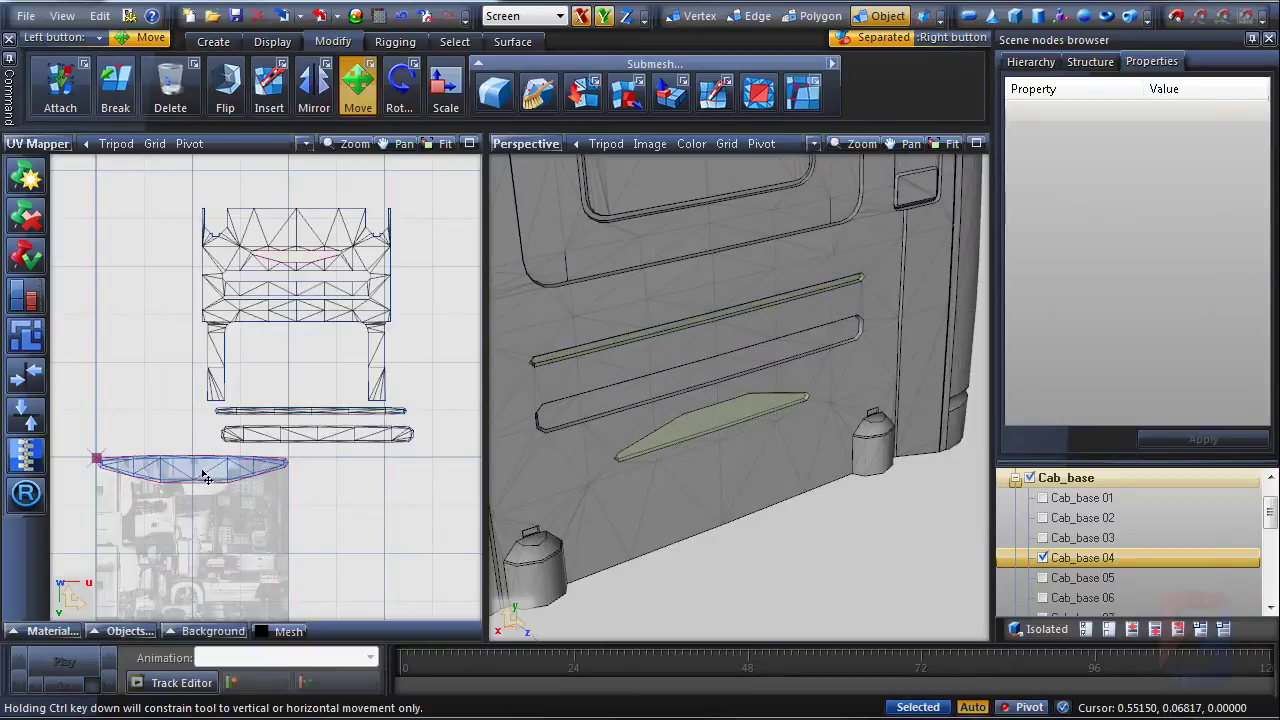
drag(202, 473, 321, 473)
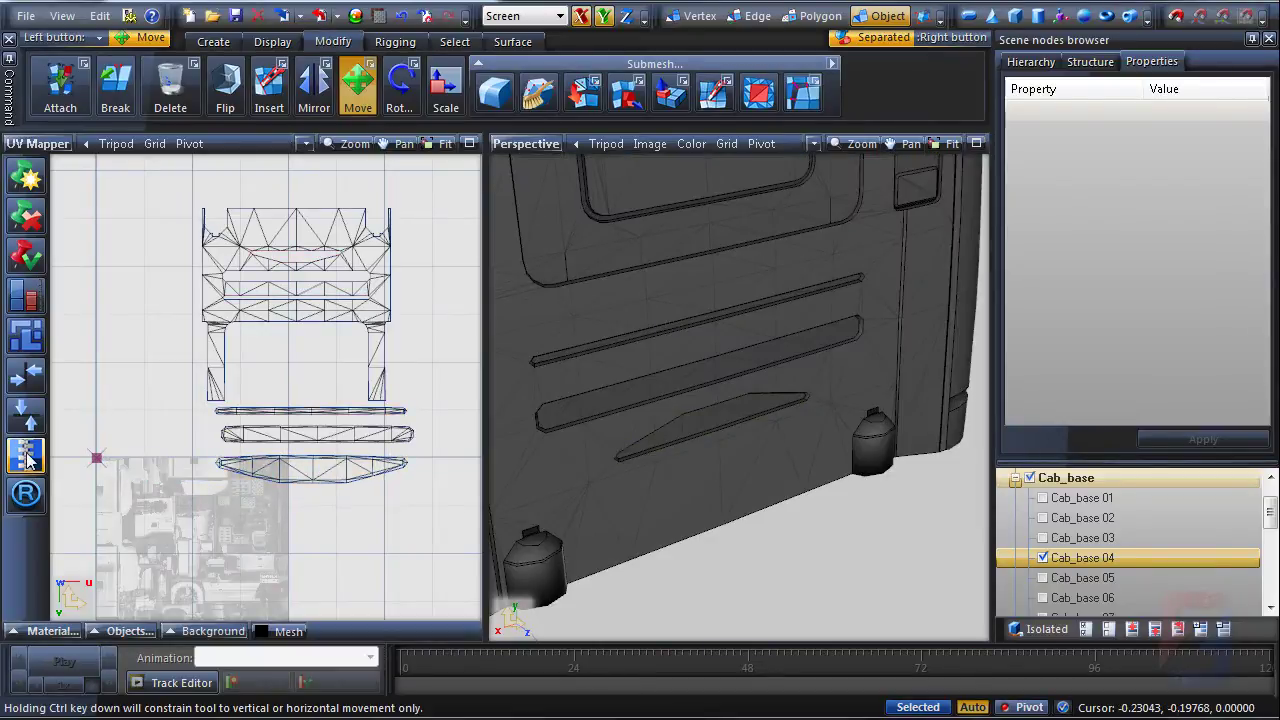
Stitch each of the three recess UV charts into its matching opening in the rear wall chart.
click(289, 473)
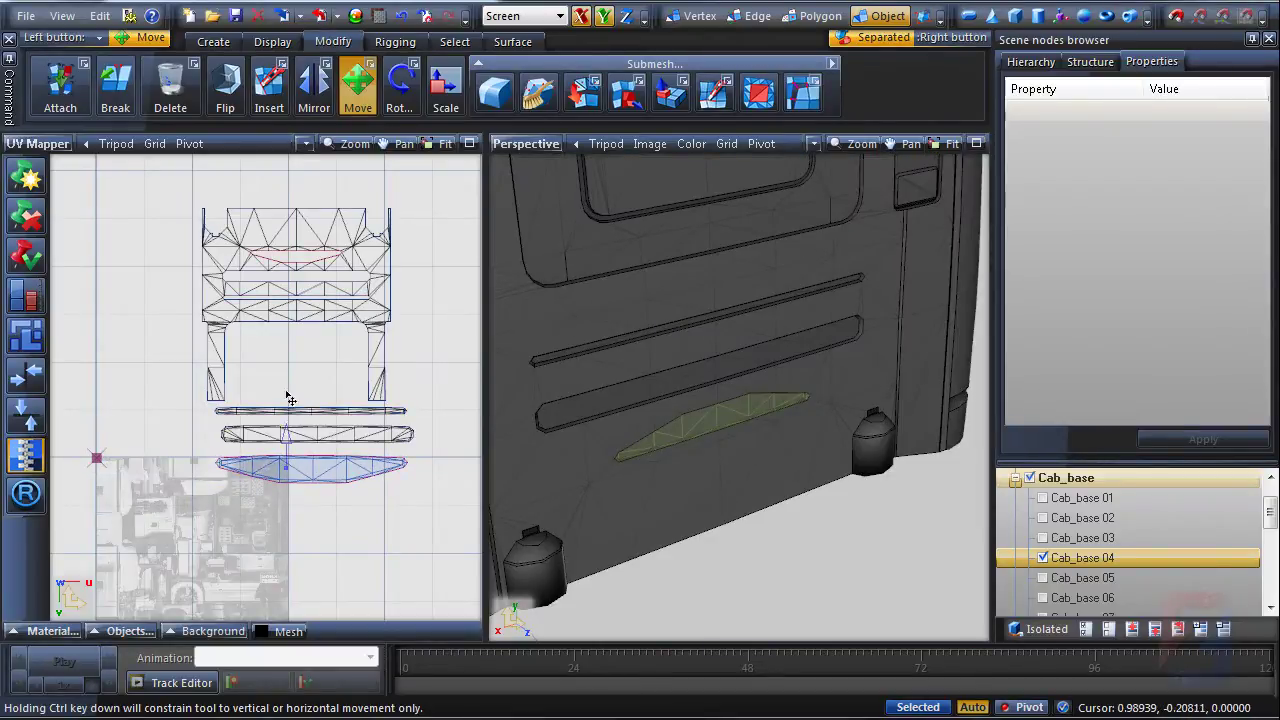
drag(287, 394, 277, 305)
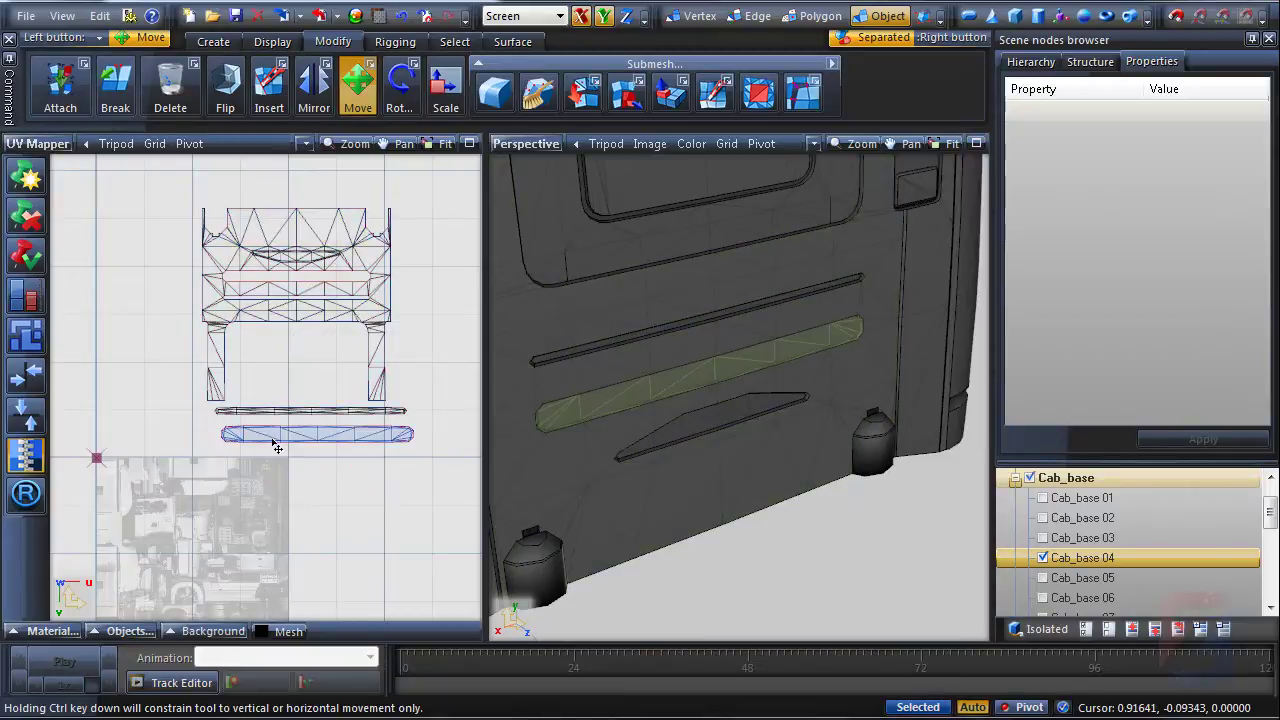
click(270, 318)
click(286, 412)
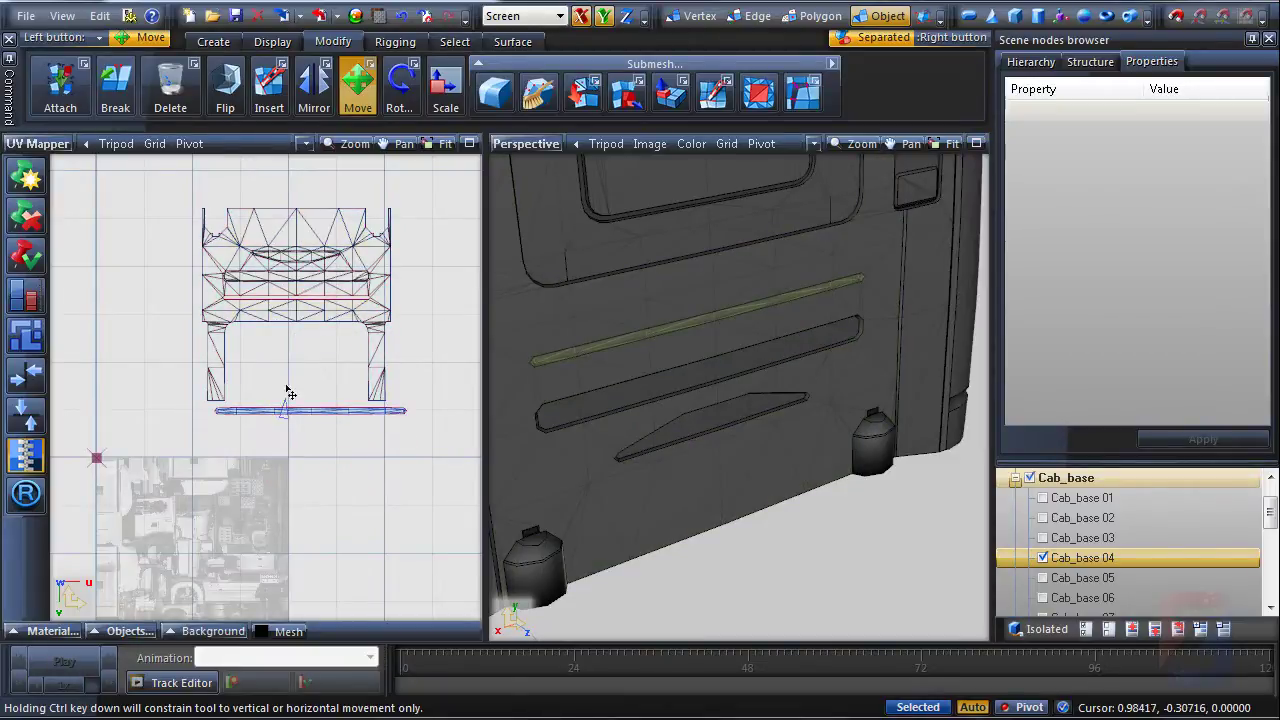
drag(287, 388, 289, 311)
Check the stitched seams, select the rear wall and recess UV charts, commit them to the editable mesh and clear the selection.
middle_drag(289, 324, 291, 377)
scroll(245, 348, up, 7)
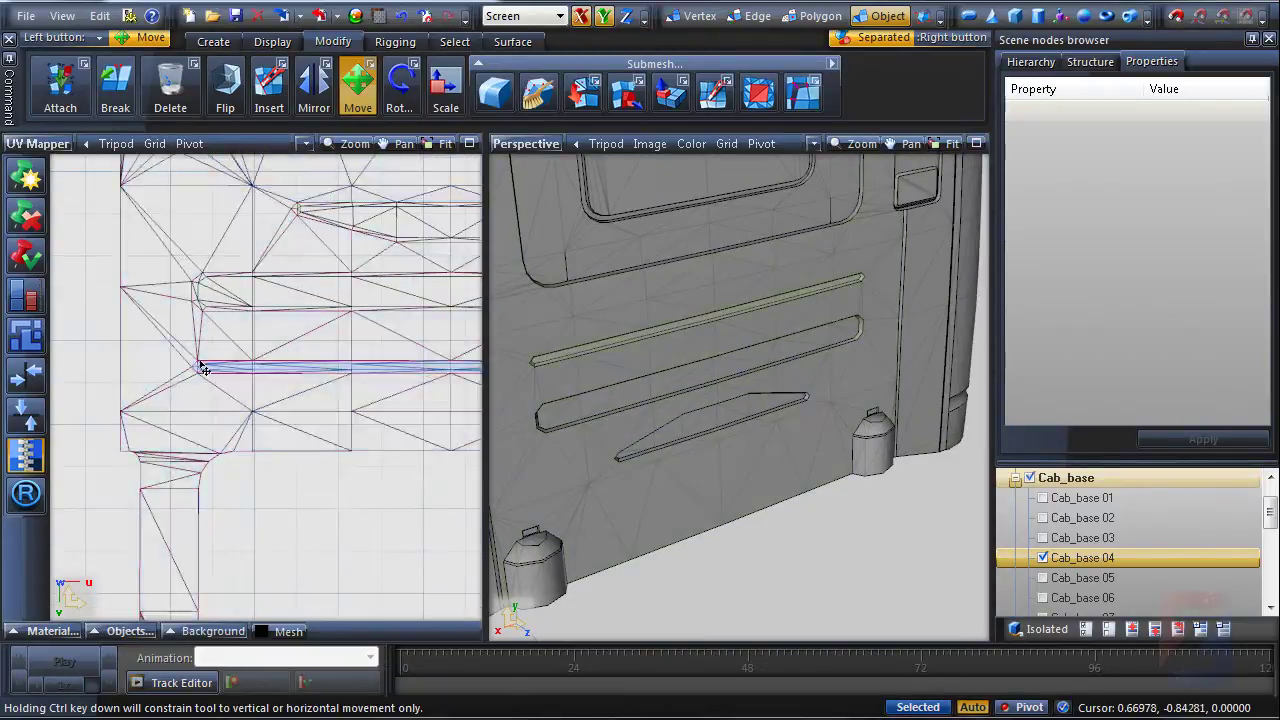
scroll(200, 363, up, 5)
middle_drag(205, 244, 123, 474)
scroll(123, 474, down, 3)
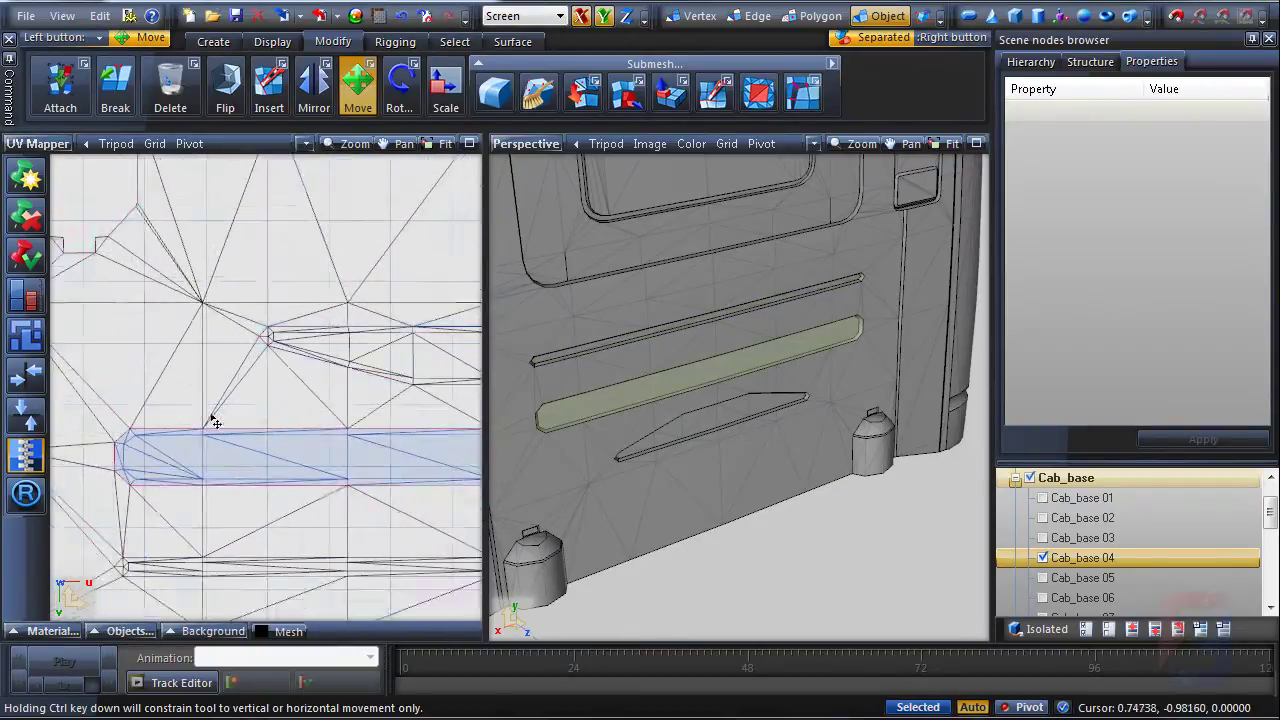
scroll(241, 309, down, 5)
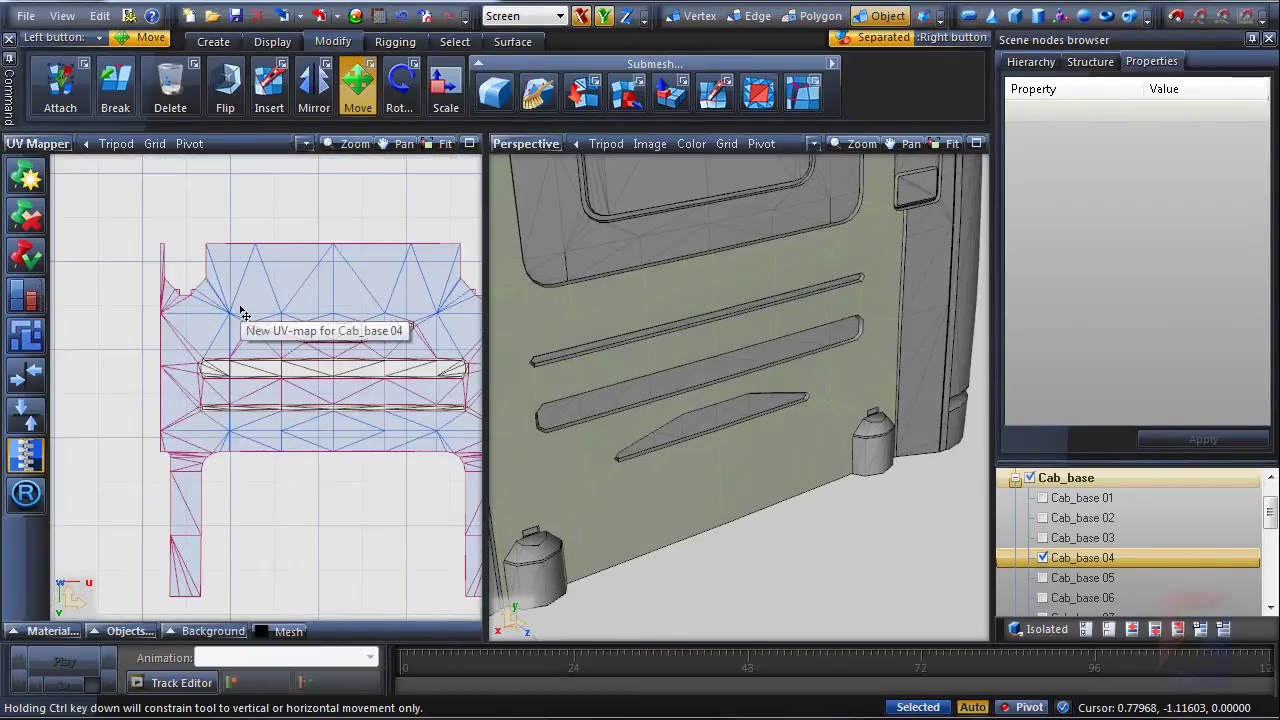
right_click(254, 407)
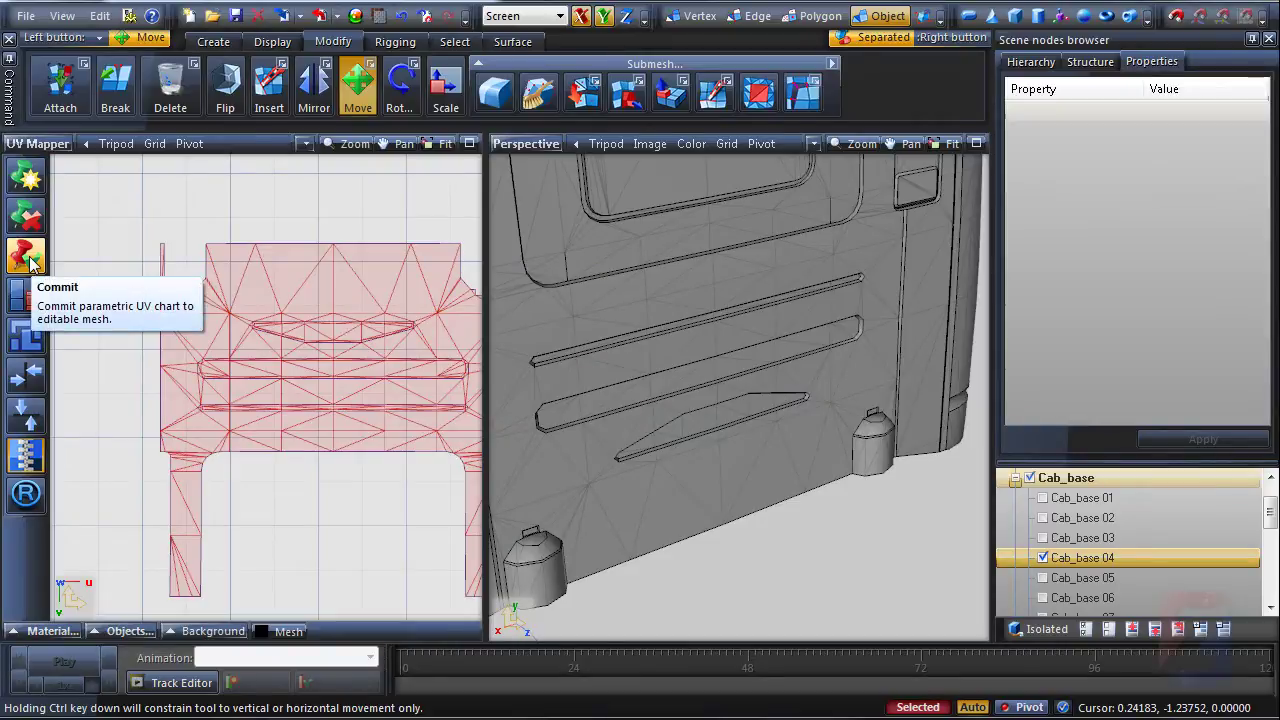
click(32, 263)
scroll(283, 480, down, 1)
middle_drag(284, 482, 242, 386)
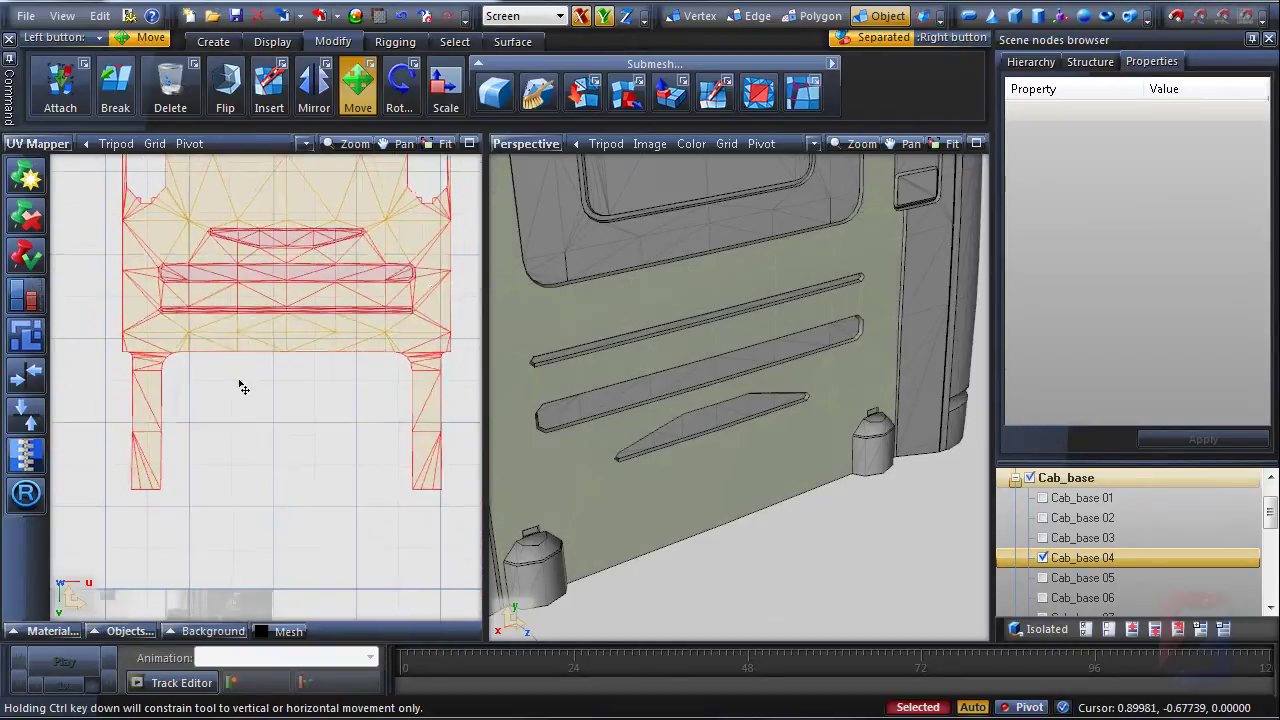
key(space)
Hide the rear wall and three recess polygons at polygon level and clear the selection.
middle_drag(276, 447, 267, 438)
middle_drag(697, 511, 701, 519)
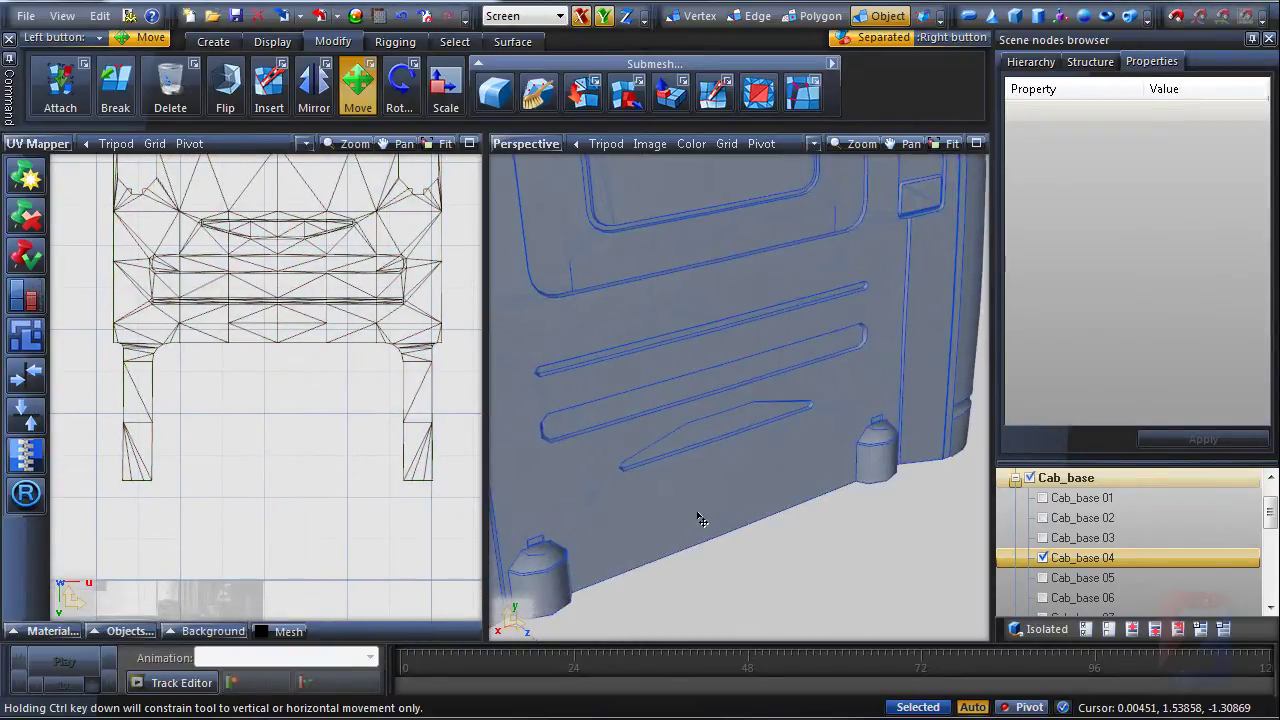
key(3)
click(690, 506)
scroll(690, 510, down, 2)
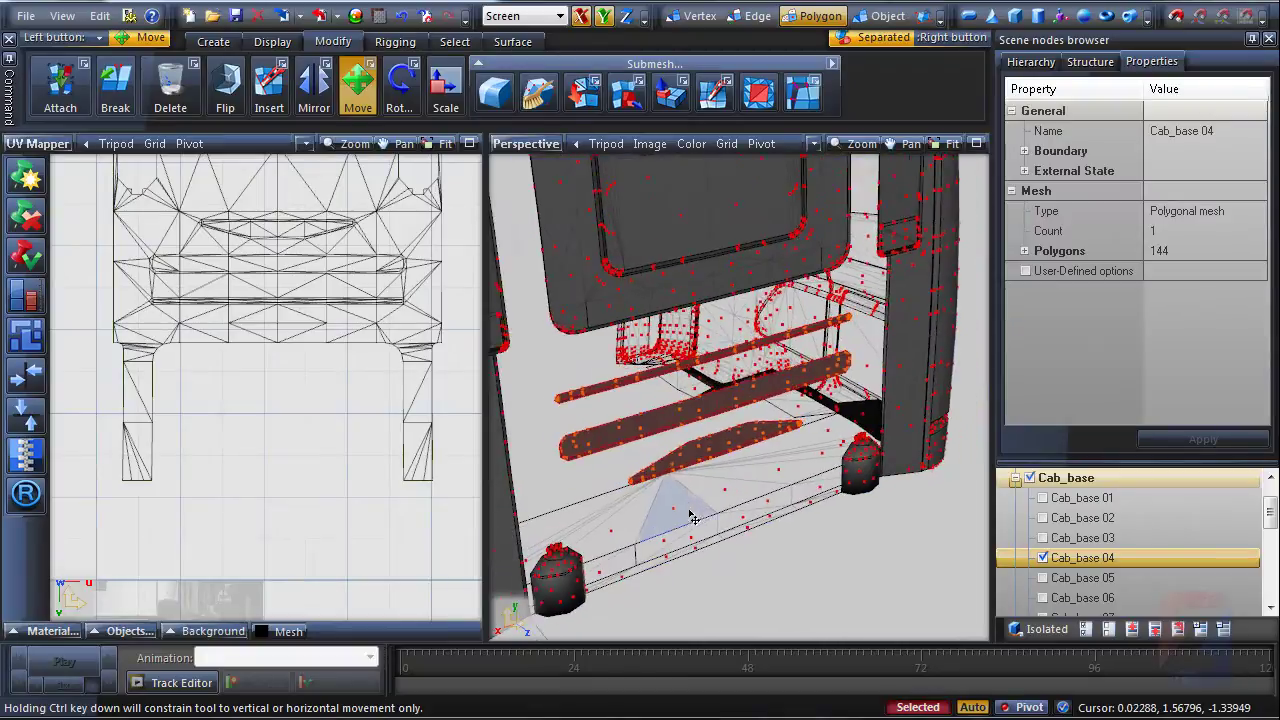
key(h)
key(space)
Select the connected polygons of the rear window panel and generate a new unwrapped UV mapping for them.
middle_drag(641, 427, 740, 554)
scroll(595, 458, up, 2)
scroll(620, 463, up, 4)
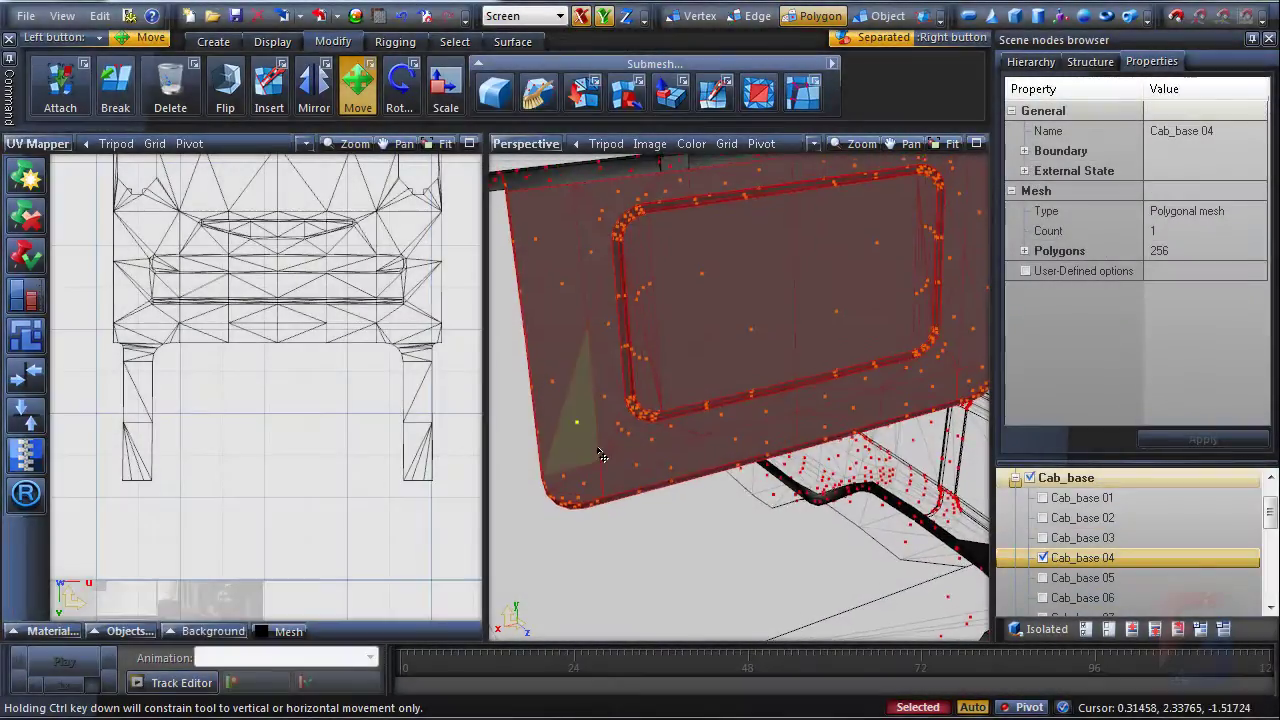
click(598, 449)
click(676, 565)
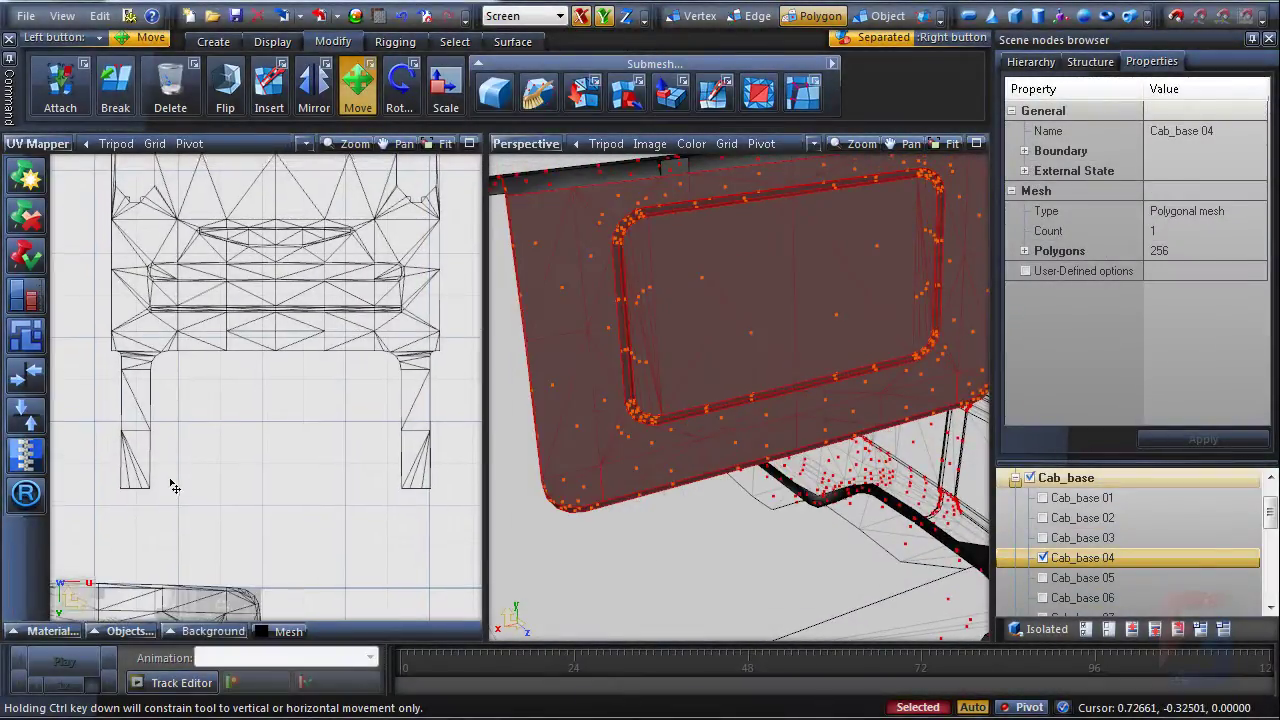
Switch to object level and move the window panel's UV chart up beside the legs of the rear wall chart.
key(4)
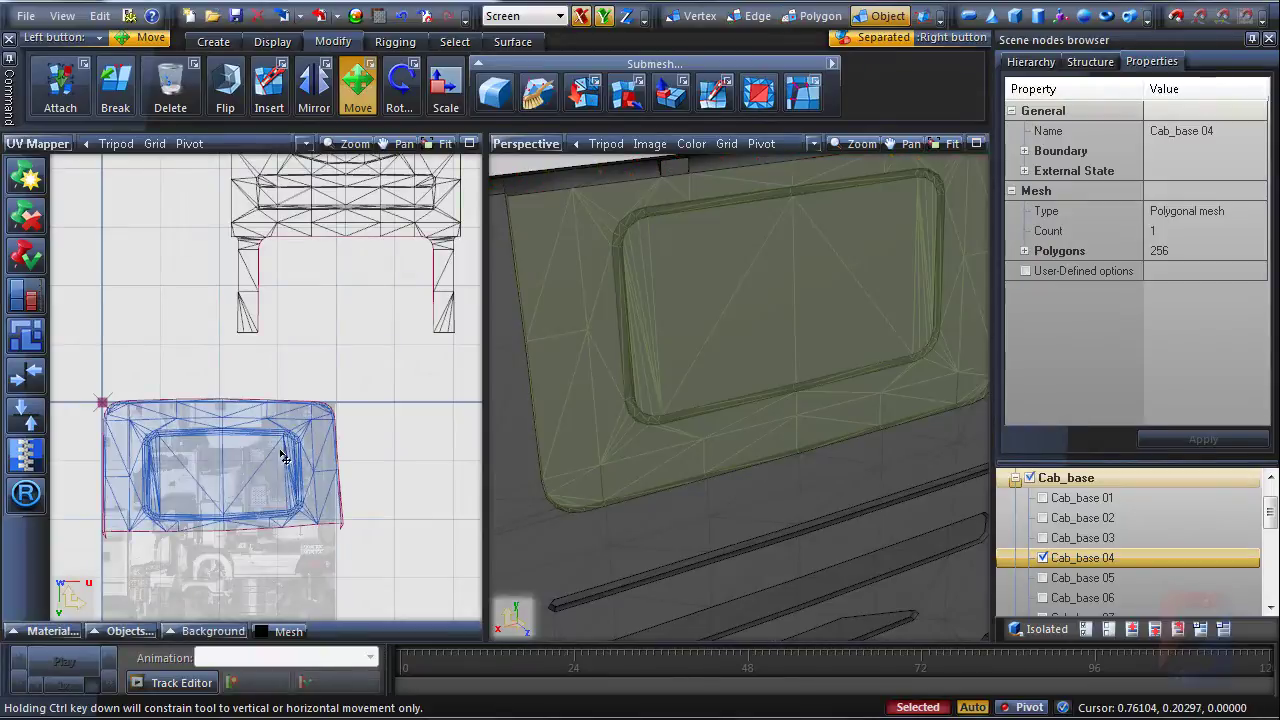
key(space)
drag(245, 439, 362, 372)
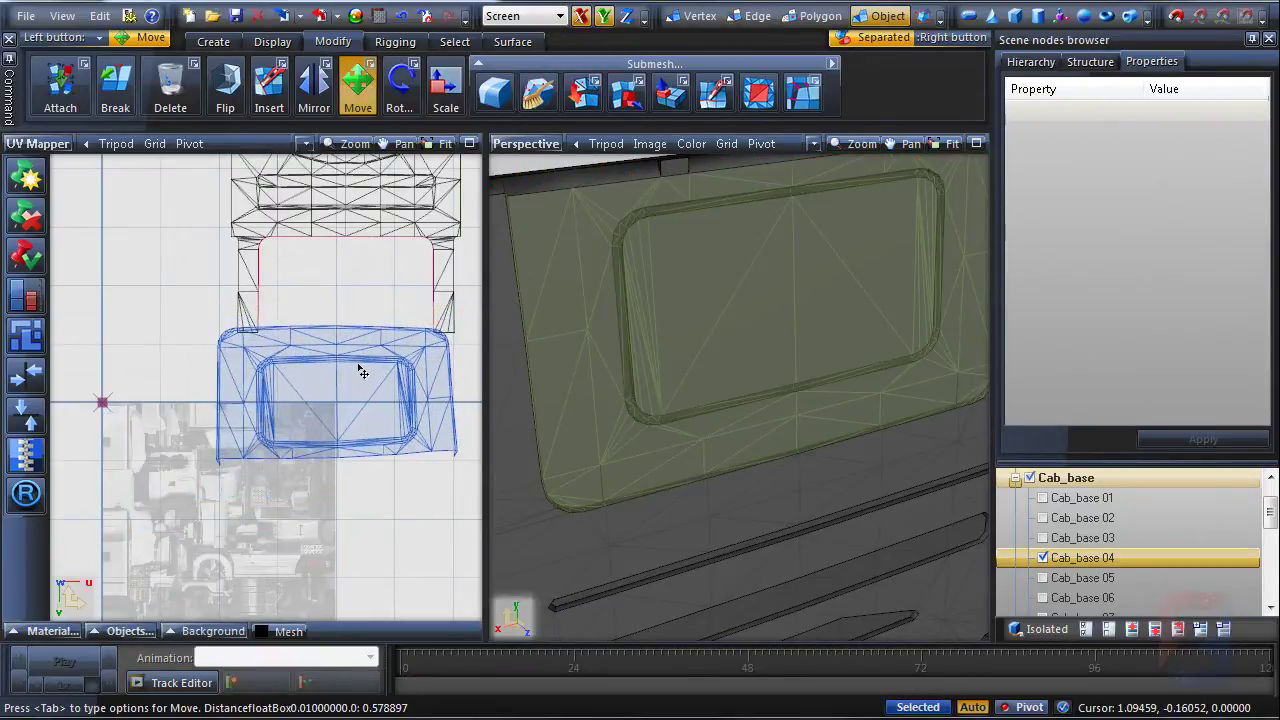
Stitch the window panel's UV chart into the gap between the rear wall chart's legs and check the joined edges.
click(20, 469)
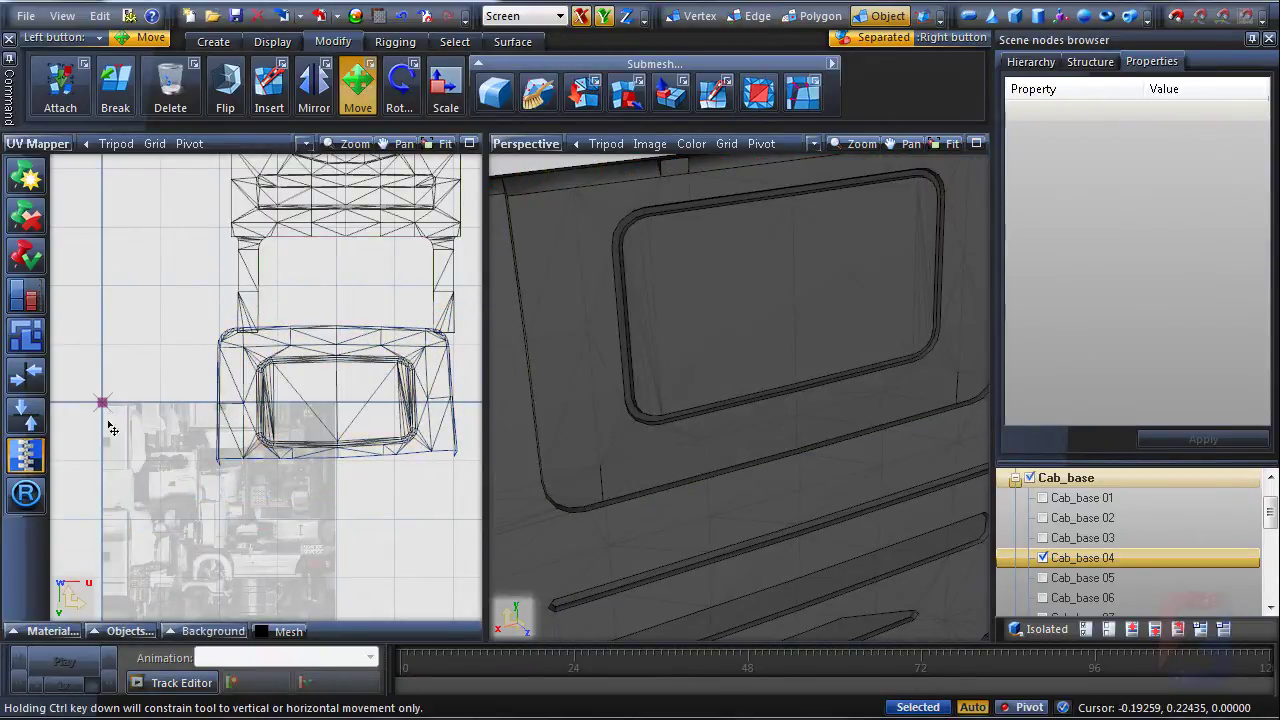
click(345, 356)
drag(345, 356, 386, 231)
middle_drag(384, 329, 100, 458)
scroll(216, 399, up, 5)
scroll(268, 432, up, 2)
scroll(100, 458, down, 3)
middle_drag(322, 482, 310, 430)
scroll(362, 420, down, 3)
middle_drag(405, 431, 356, 449)
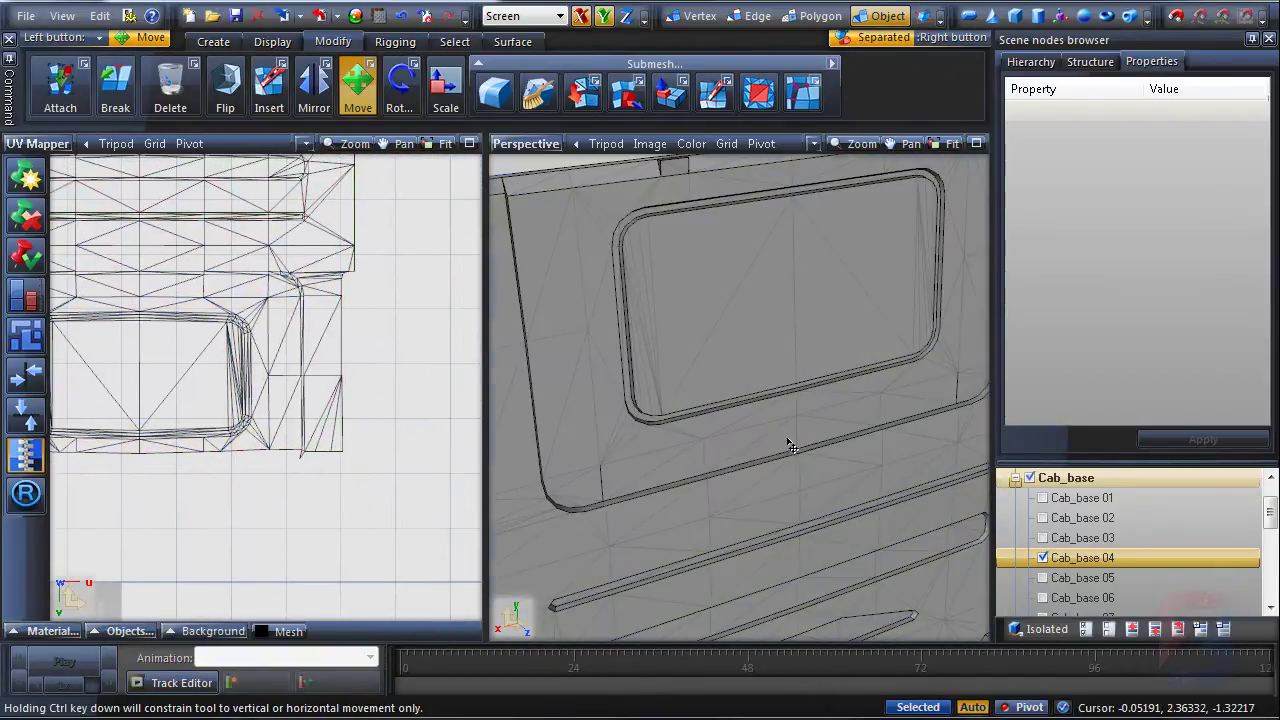
Hide the window panel at polygon level, select the narrow strip along the cab's upper rear edge and unwrap its UVs.
mouse_move(787, 439)
middle_down()
mouse_move(774, 480)
mouse_move(760, 460)
mouse_move(801, 415)
mouse_move(751, 384)
mouse_move(751, 402)
mouse_move(806, 398)
mouse_move(769, 402)
mouse_move(801, 405)
mouse_move(800, 434)
middle_up()
key(3)
click(786, 452)
right_click(803, 418)
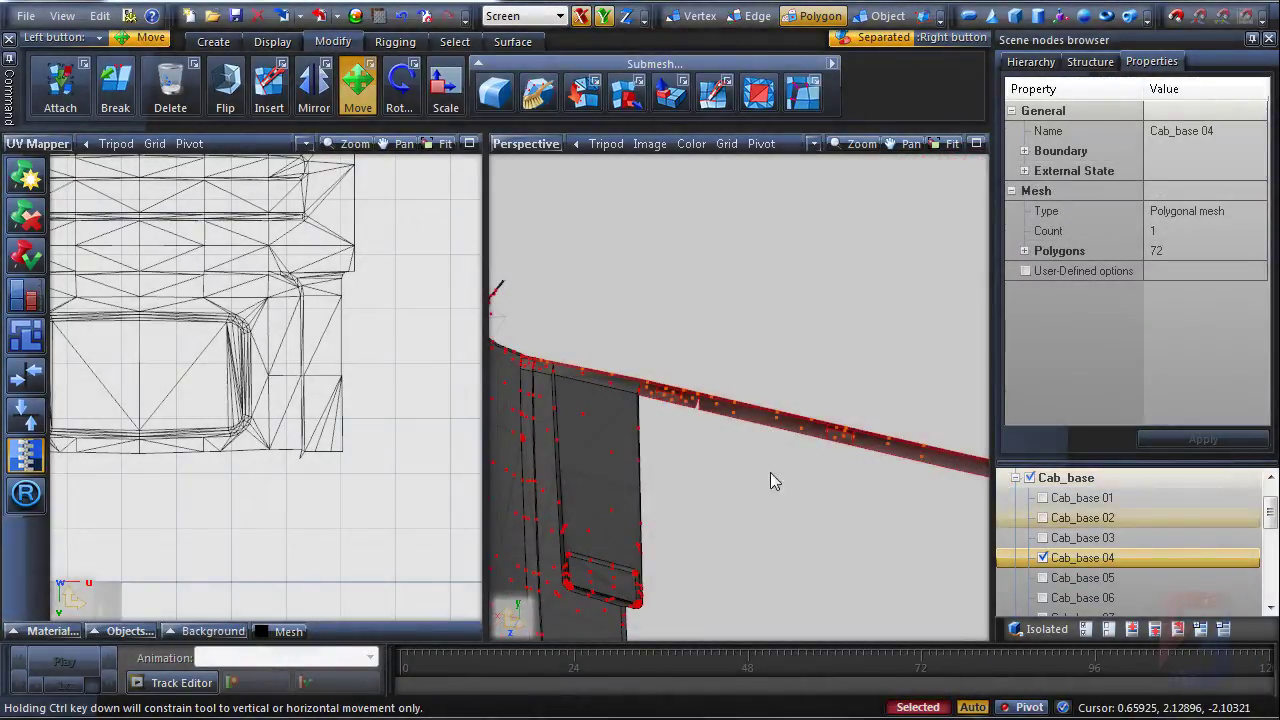
key(u)
click(697, 564)
key(space)
Switch to object level and stitch the edge strip's UV chart to the lower edge of the rear wall chart.
middle_drag(266, 536, 441, 427)
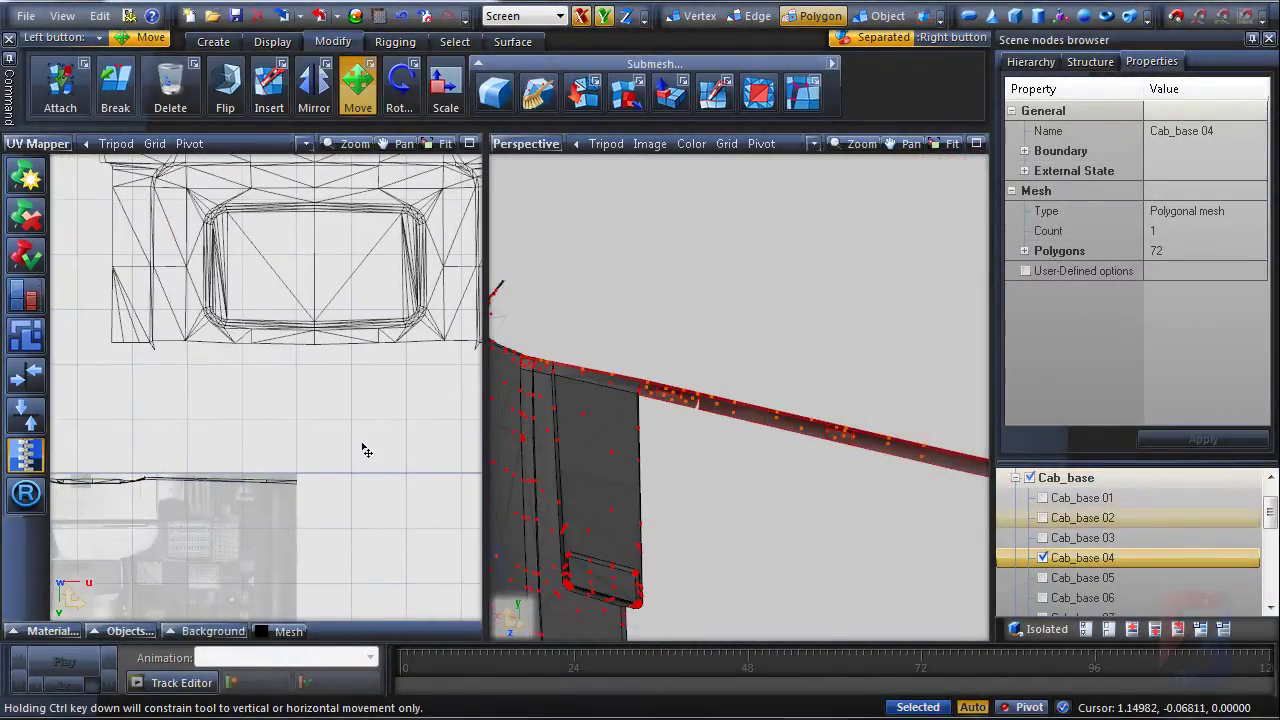
middle_drag(363, 446, 443, 465)
key(4)
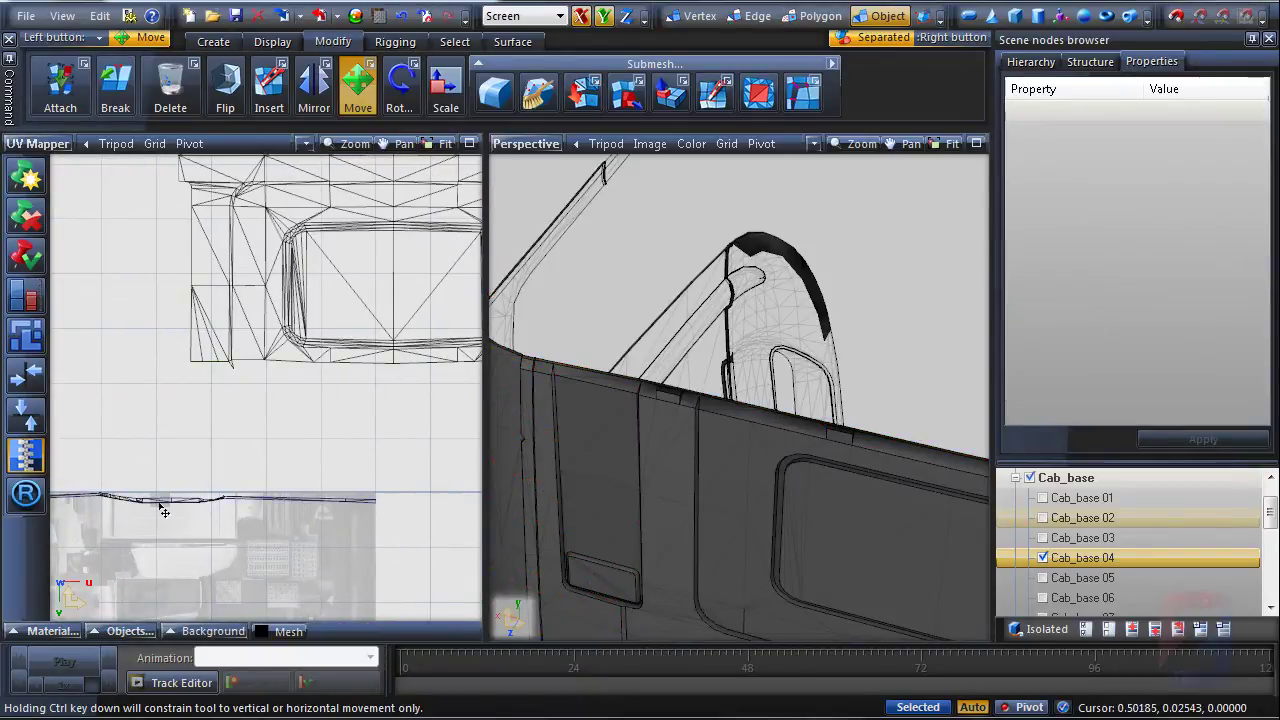
drag(166, 504, 258, 350)
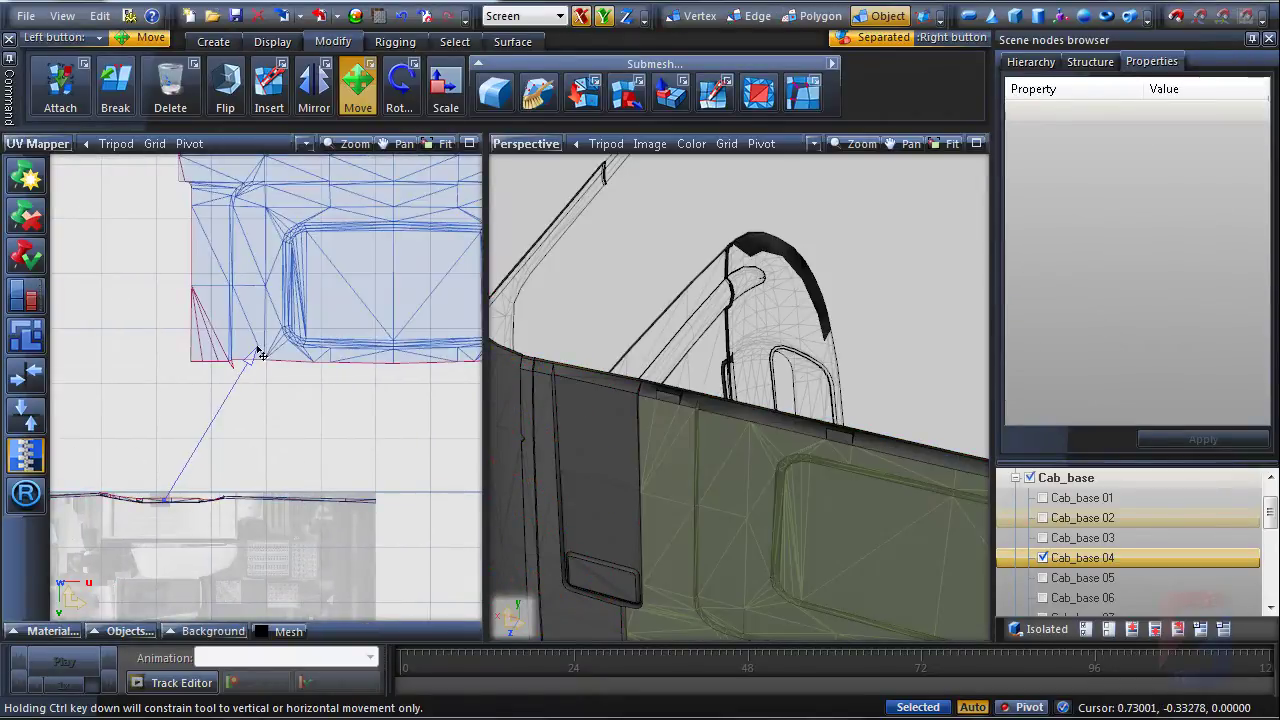
middle_drag(319, 412, 224, 429)
scroll(389, 400, down, 1)
middle_drag(389, 400, 308, 408)
scroll(308, 408, down, 1)
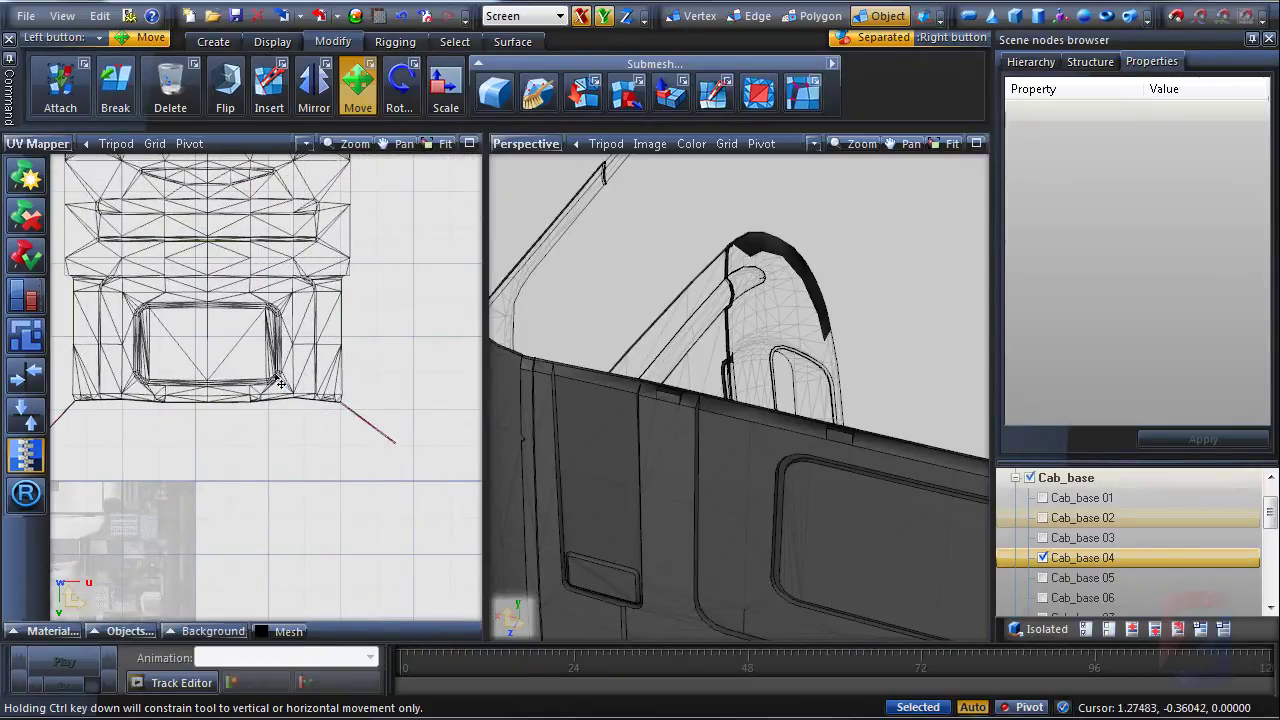
middle_drag(345, 411, 335, 445)
At vertex level, select the end vertices of the strip's right extension and raise them level with the wall chart's lower edge.
key(1)
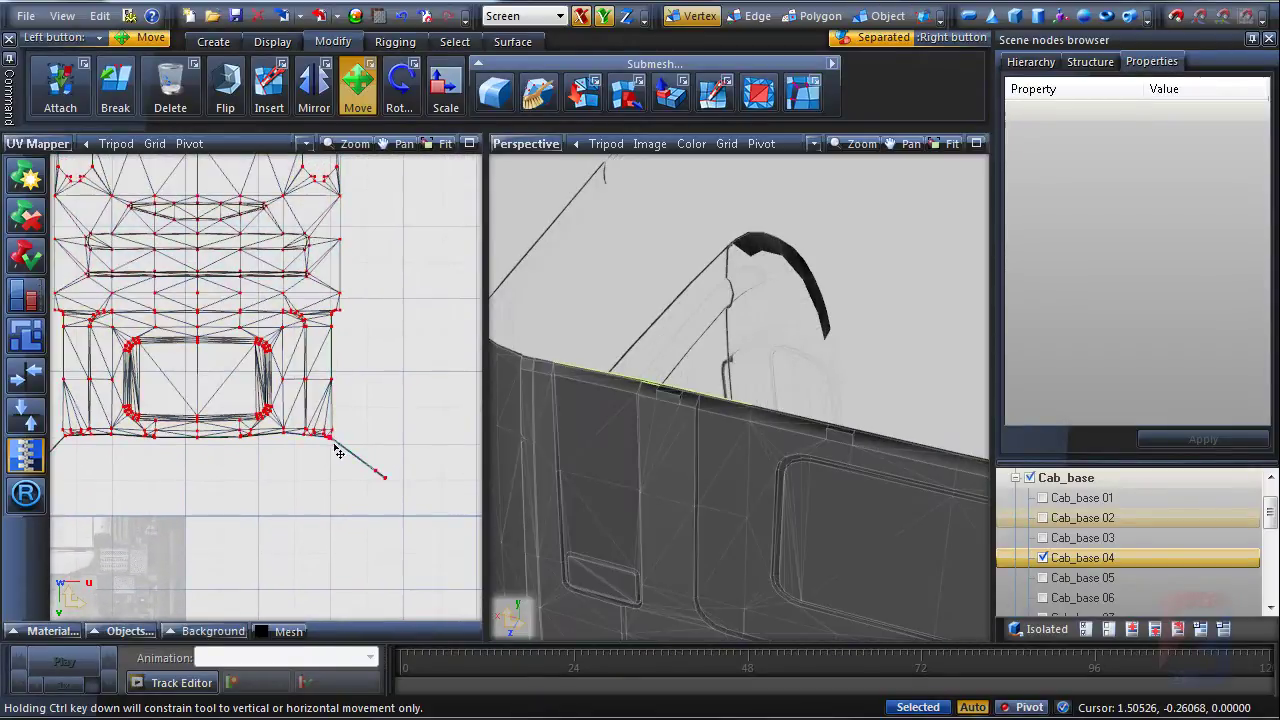
scroll(381, 461, up, 3)
right_drag(340, 462, 430, 540)
key(space)
drag(370, 485, 403, 417)
scroll(418, 418, up, 3)
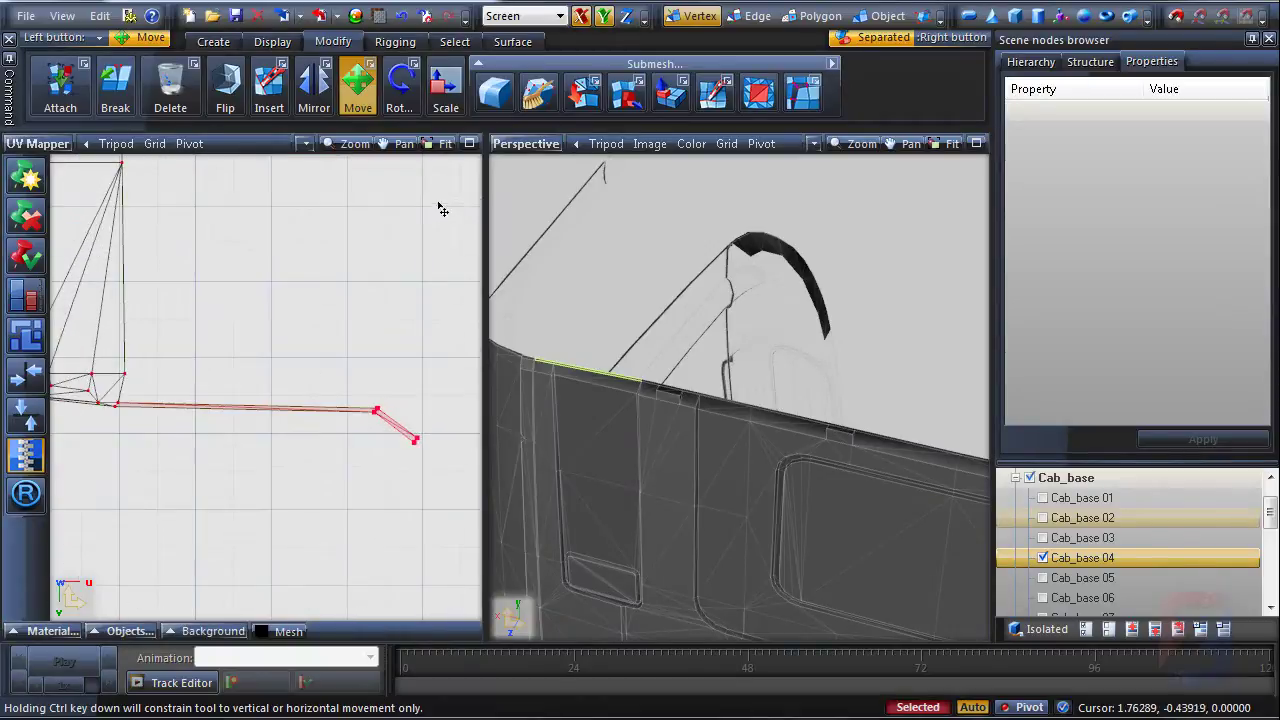
Maximize the UV Mapper view and fine-tune the vertices of the strip's right extension and its joint at the wall corner.
click(469, 143)
scroll(423, 418, up, 2)
middle_drag(423, 420, 346, 445)
right_drag(698, 424, 741, 461)
drag(800, 434, 808, 441)
drag(652, 353, 894, 499)
drag(721, 441, 735, 433)
drag(318, 432, 330, 432)
drag(315, 437, 328, 440)
Adjust the strip's UV vertices along the right half of the wall chart's lower edge to even out the spacing.
middle_drag(582, 464, 966, 498)
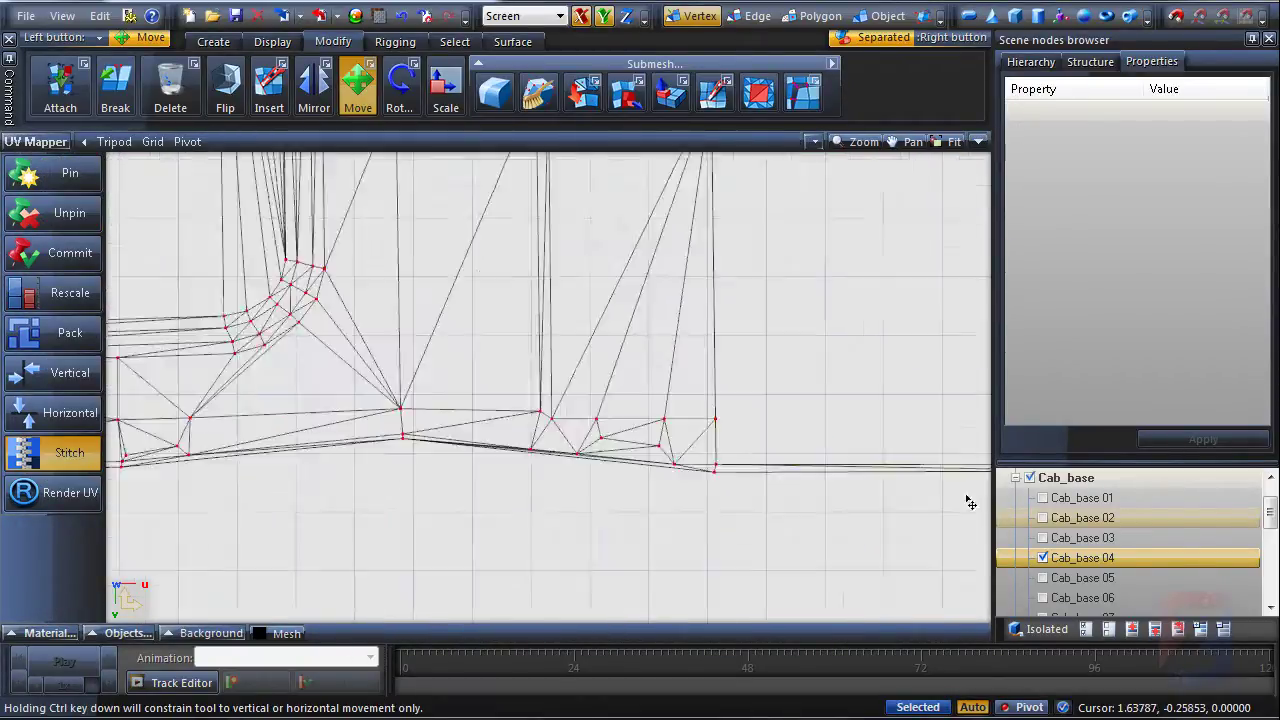
scroll(968, 498, down, 3)
right_drag(594, 444, 630, 471)
drag(610, 459, 611, 475)
drag(697, 469, 712, 430)
scroll(697, 484, up, 4)
scroll(418, 487, down, 2)
Reposition the strip's UV vertices along the left half of the lower edge, up to the wall chart's left corner.
middle_drag(120, 488, 780, 450)
scroll(780, 450, down, 1)
middle_drag(220, 415, 694, 379)
scroll(695, 379, up, 2)
drag(677, 381, 678, 397)
drag(362, 393, 345, 399)
right_click(338, 416)
scroll(338, 416, down, 3)
middle_drag(338, 416, 552, 354)
Select the end vertices of the strip's slanted left extension and raise them in line with the wall chart's lower edge.
right_drag(466, 438, 420, 492)
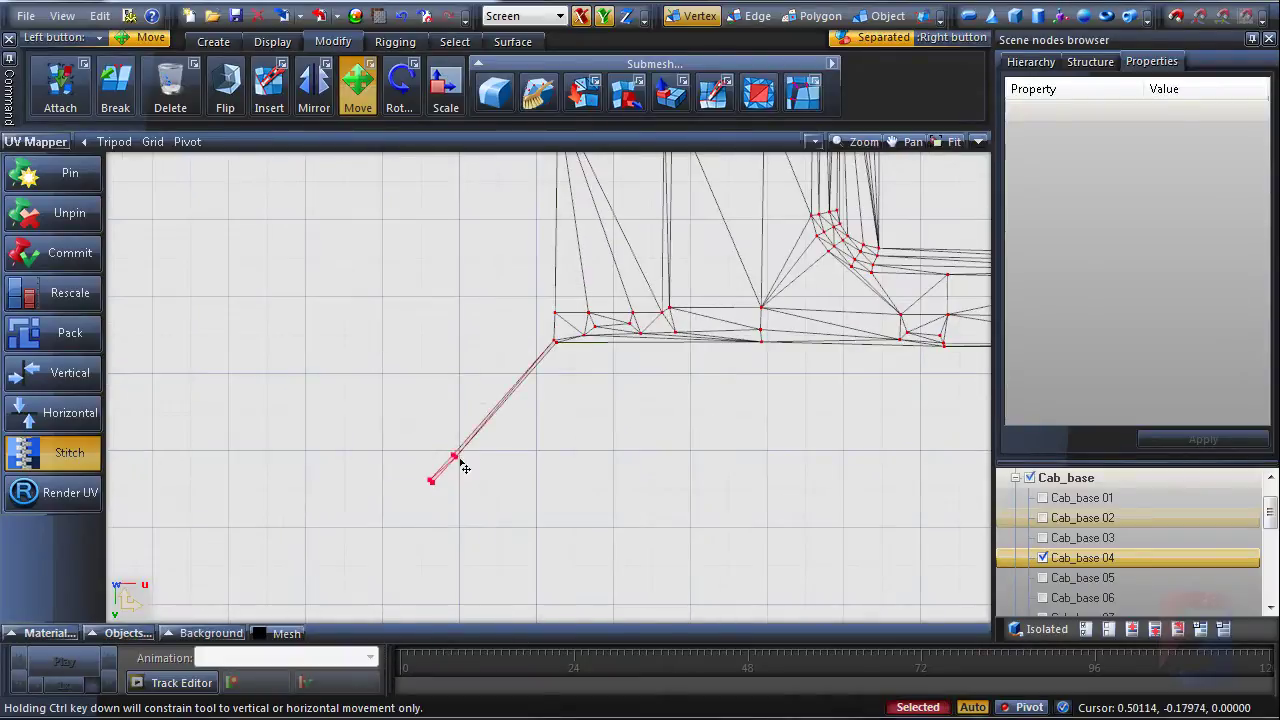
drag(460, 462, 367, 351)
right_drag(298, 362, 351, 382)
scroll(339, 363, up, 1)
drag(338, 371, 316, 340)
right_click(350, 318)
Adjust the horizontal positions of the strip's outer vertices at both ends, then return to object level.
scroll(399, 431, down, 5)
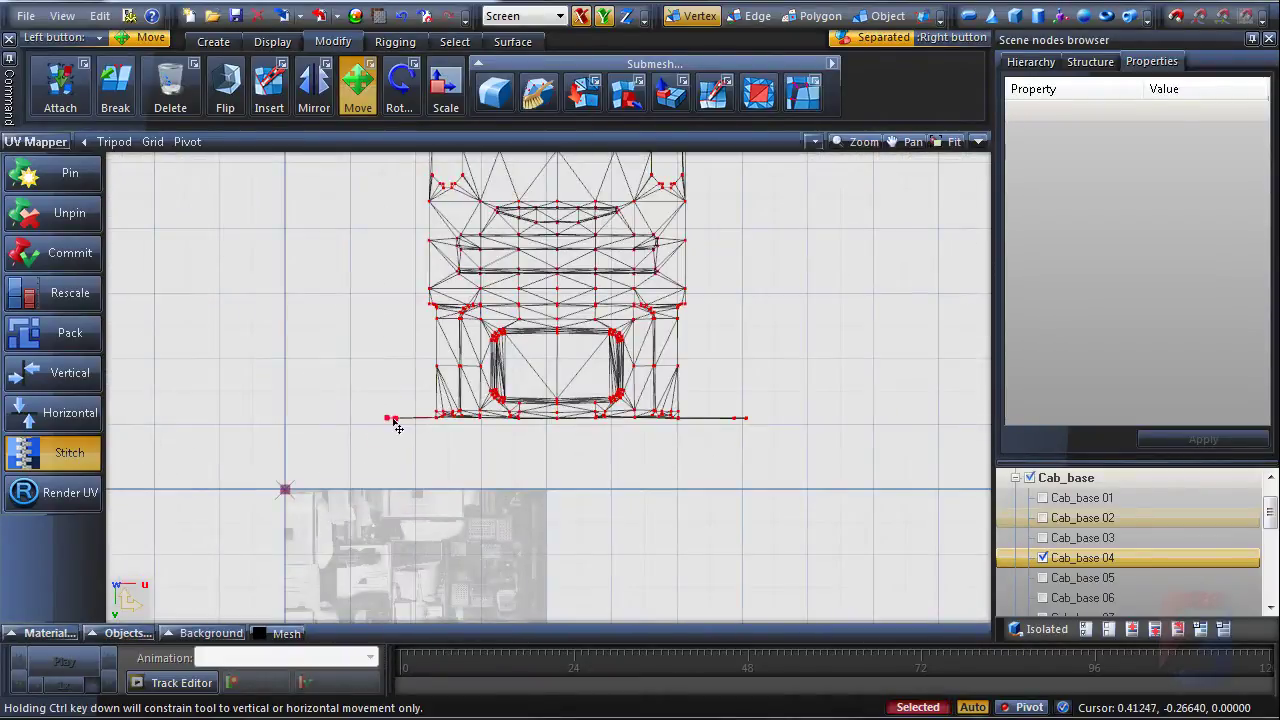
drag(393, 420, 381, 420)
right_click(906, 464)
right_drag(809, 452, 704, 395)
drag(736, 420, 733, 420)
right_click(750, 424)
middle_drag(751, 424, 732, 515)
scroll(730, 515, down, 1)
key(4)
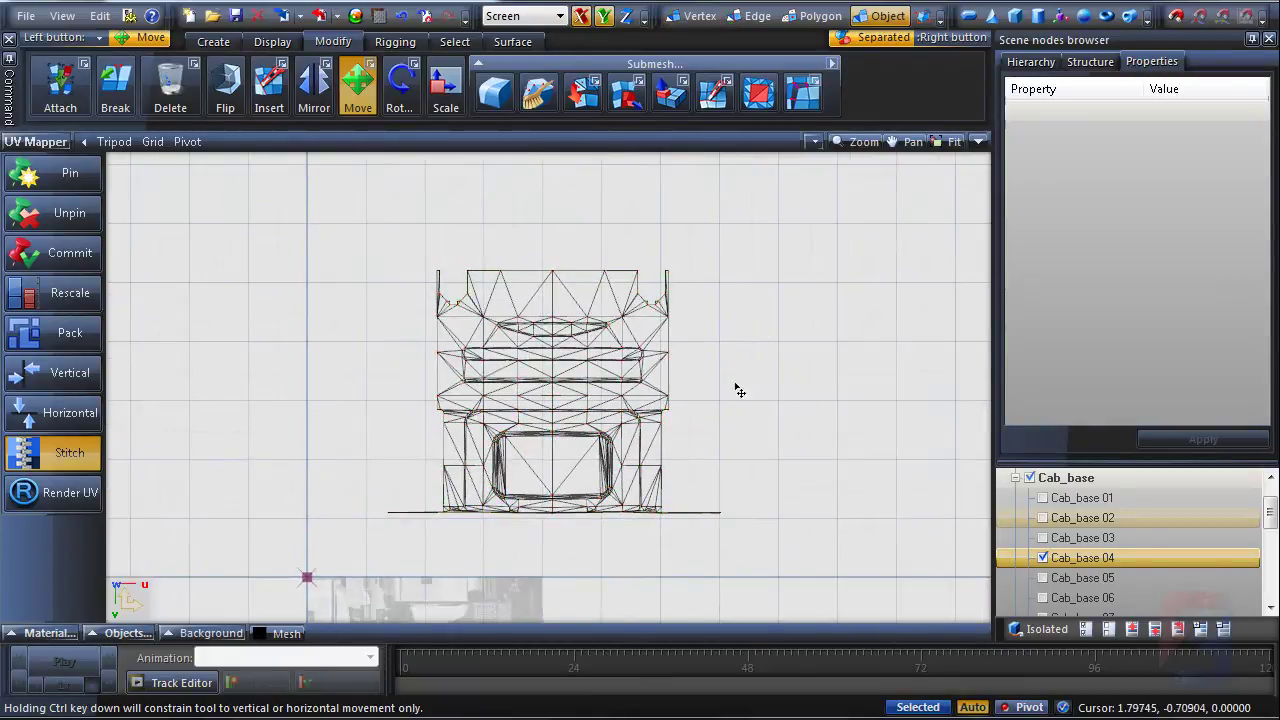
Restore the split view, hide the mapped rear wall at polygon level and select the recessed side panel's polygons.
click(981, 142)
middle_drag(646, 509, 707, 403)
scroll(707, 403, down, 1)
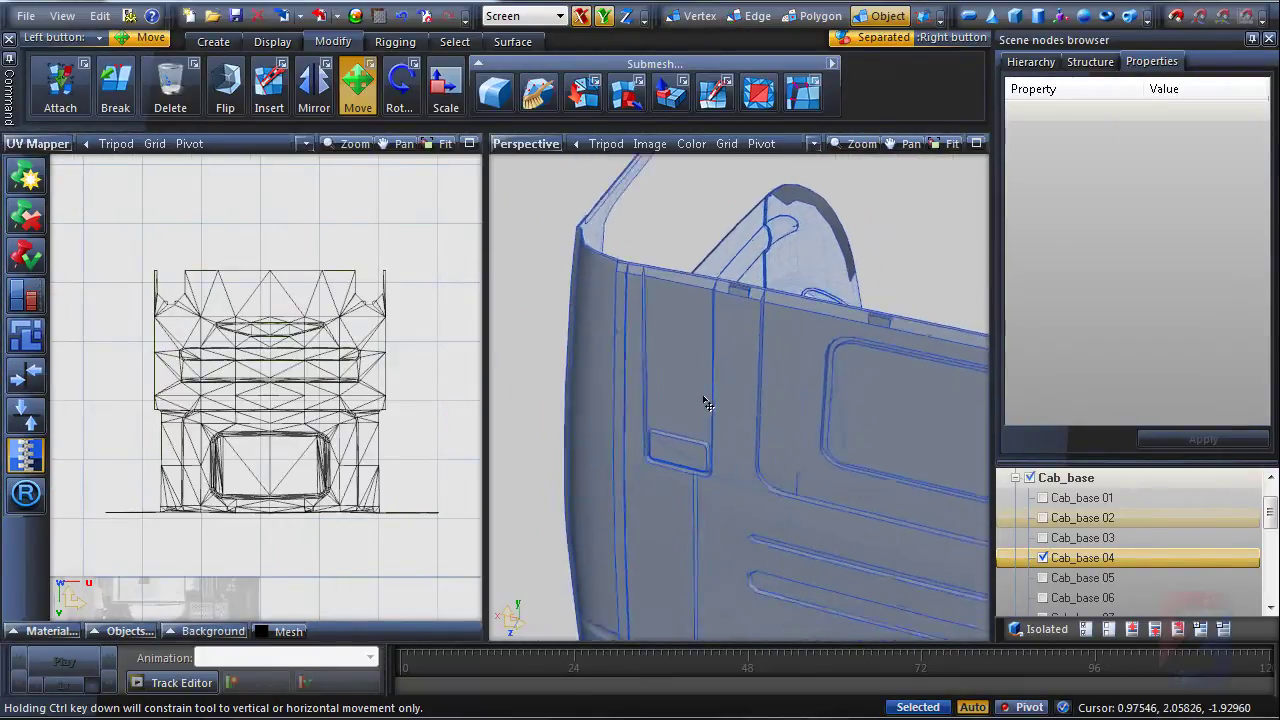
scroll(707, 403, down, 1)
key(3)
key(space)
middle_drag(861, 399, 849, 421)
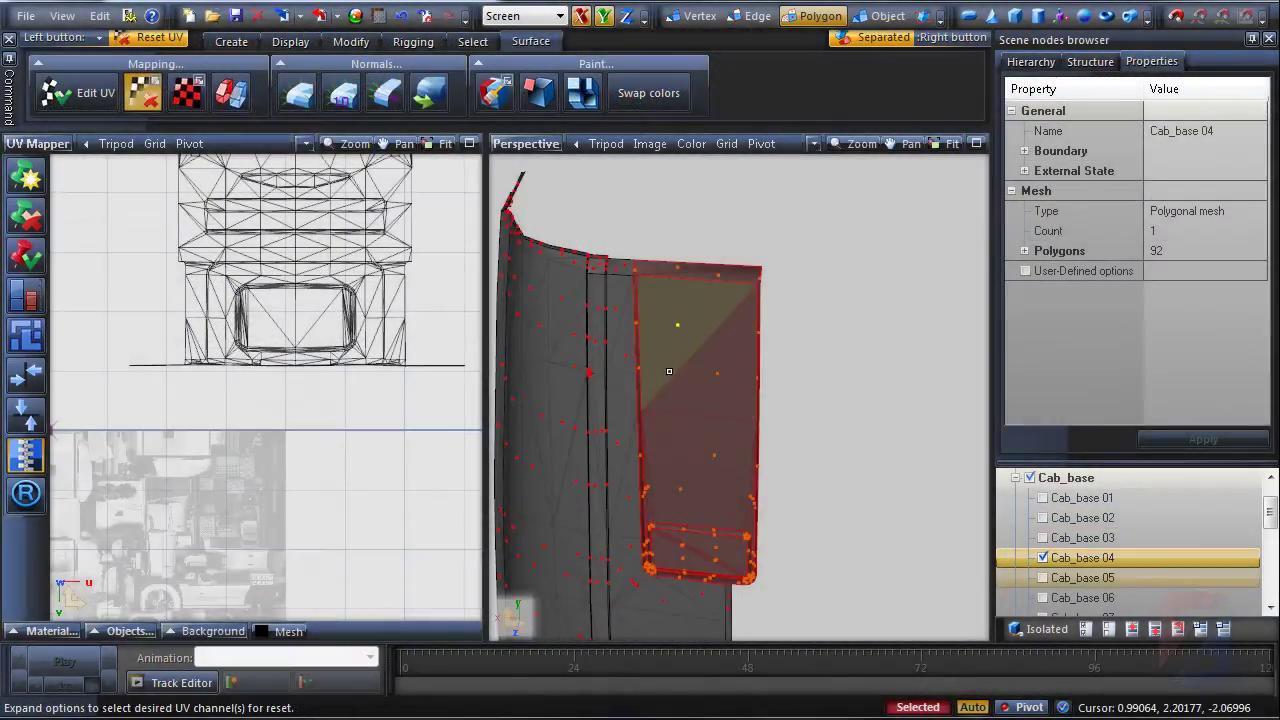
Reset the recessed side panel's UVs and generate a new continuous mapping for it with Unwrap.
click(697, 394)
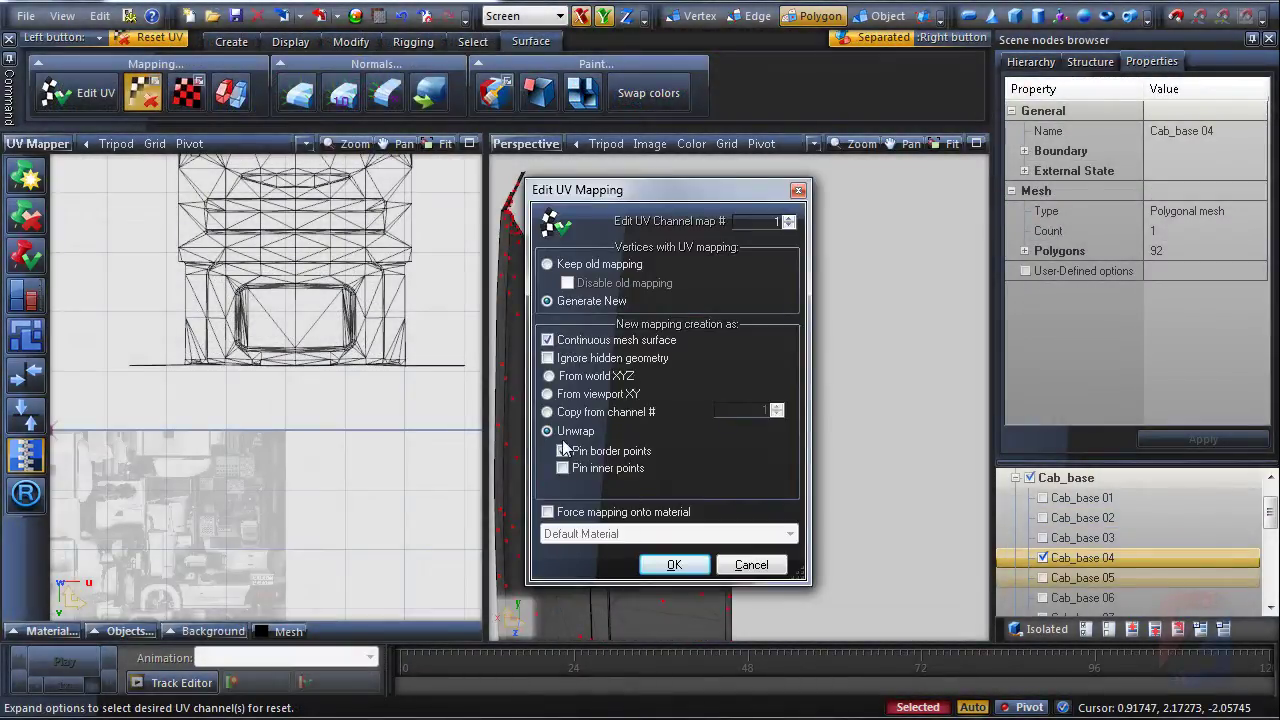
click(682, 572)
middle_drag(309, 505, 400, 440)
scroll(400, 440, down, 5)
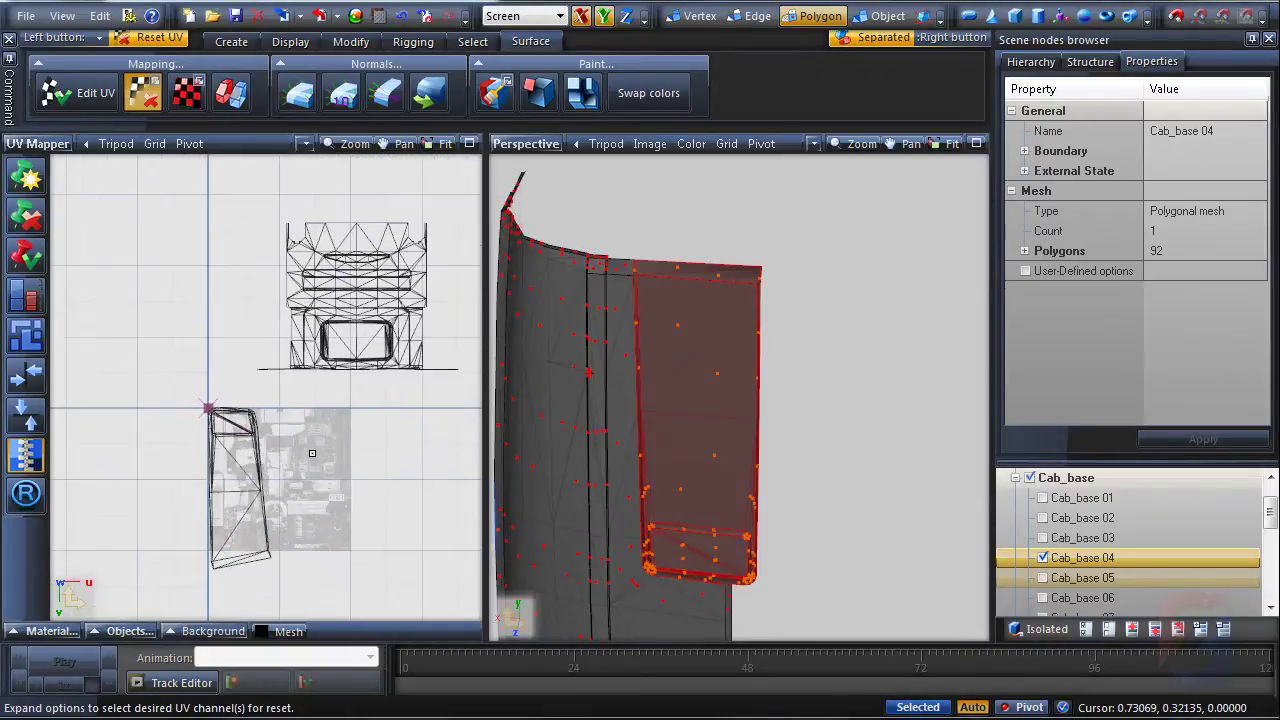
Try to stitch the recessed side panel's UV chart onto the right edge of the rear wall chart.
key(4)
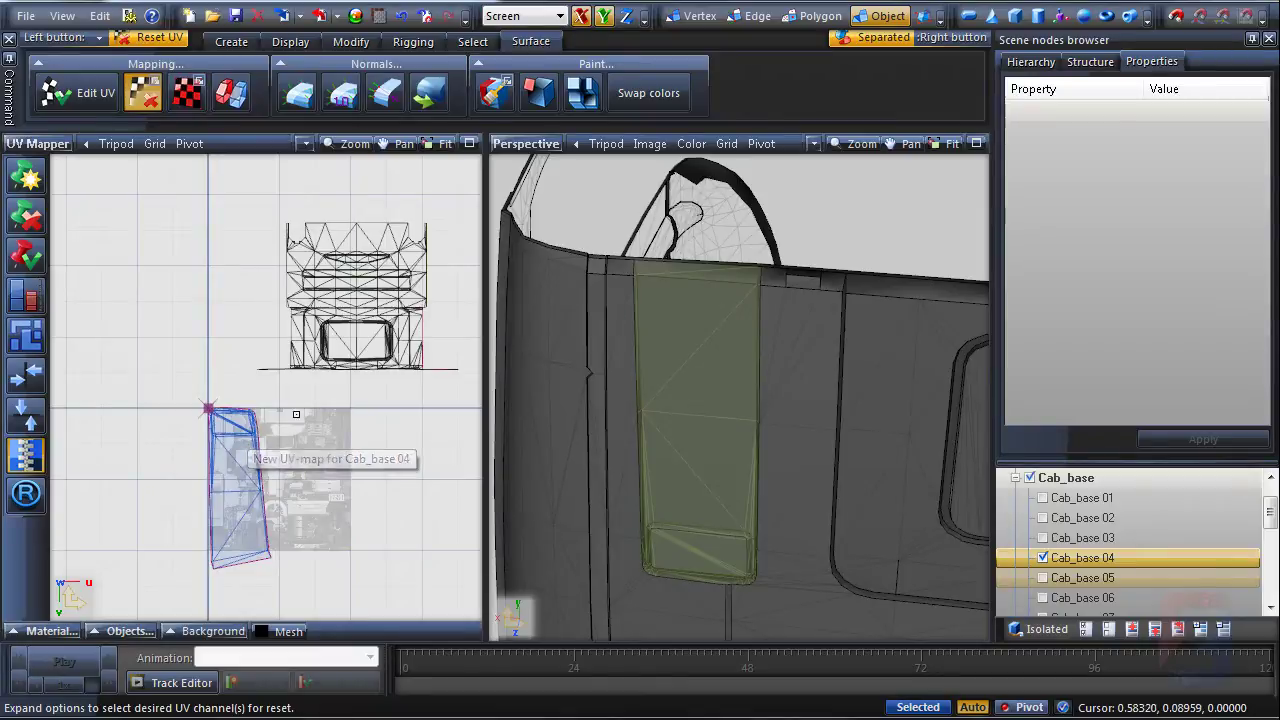
click(352, 41)
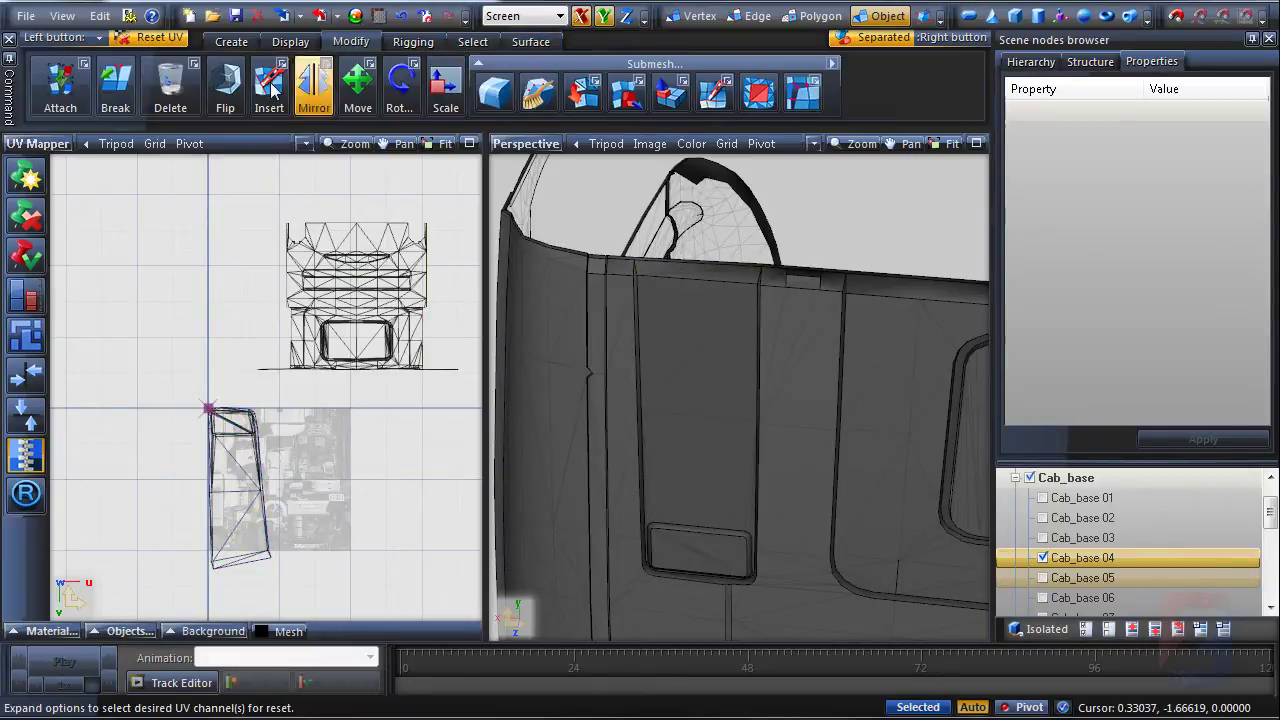
click(358, 88)
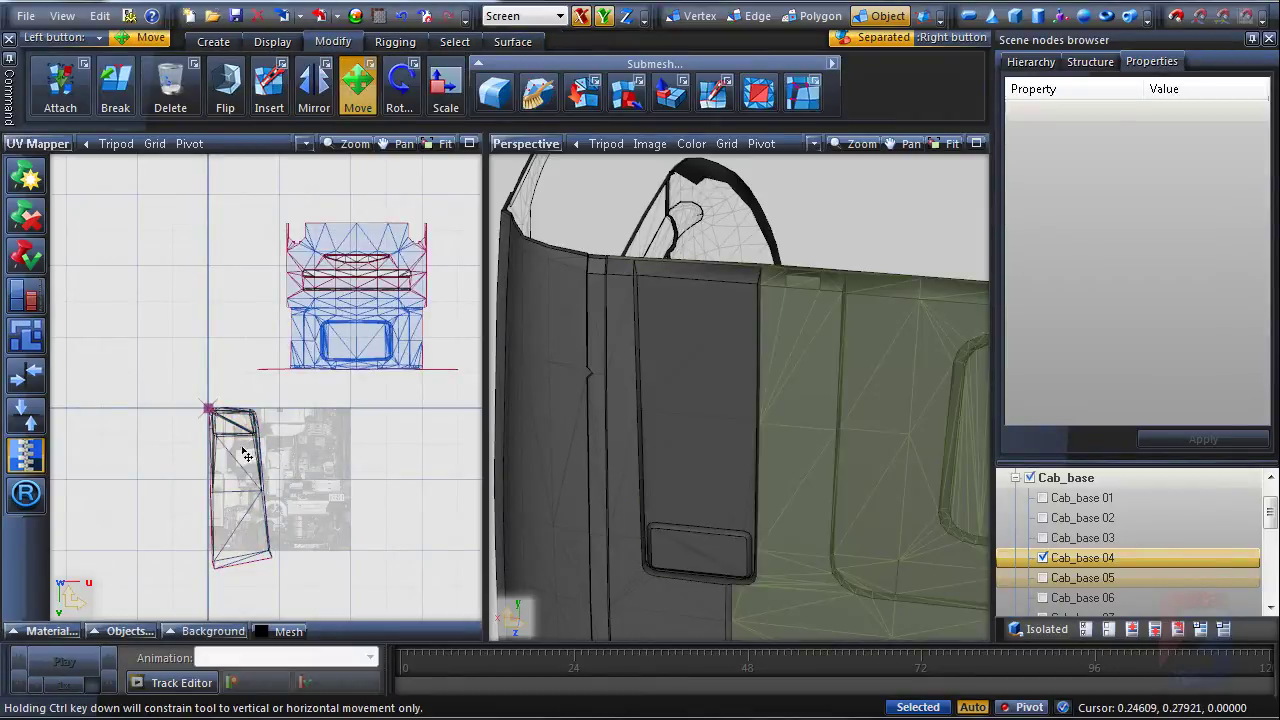
drag(241, 447, 301, 353)
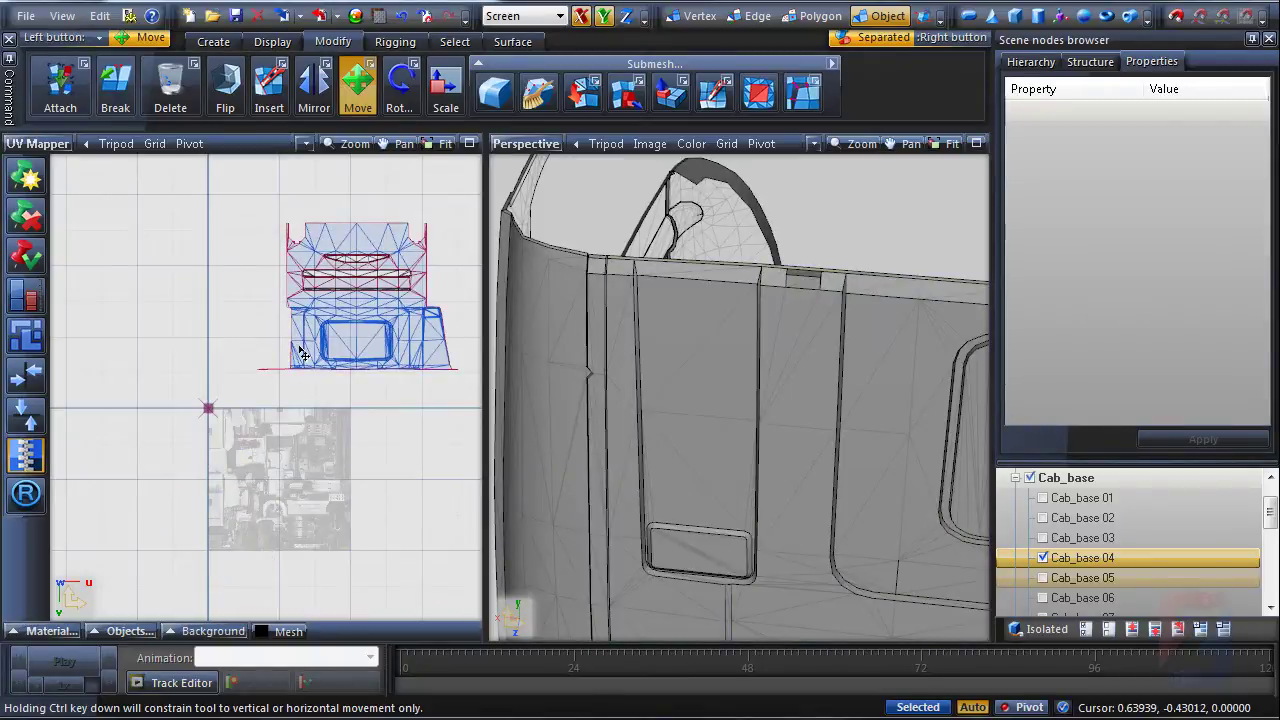
scroll(355, 362, up, 6)
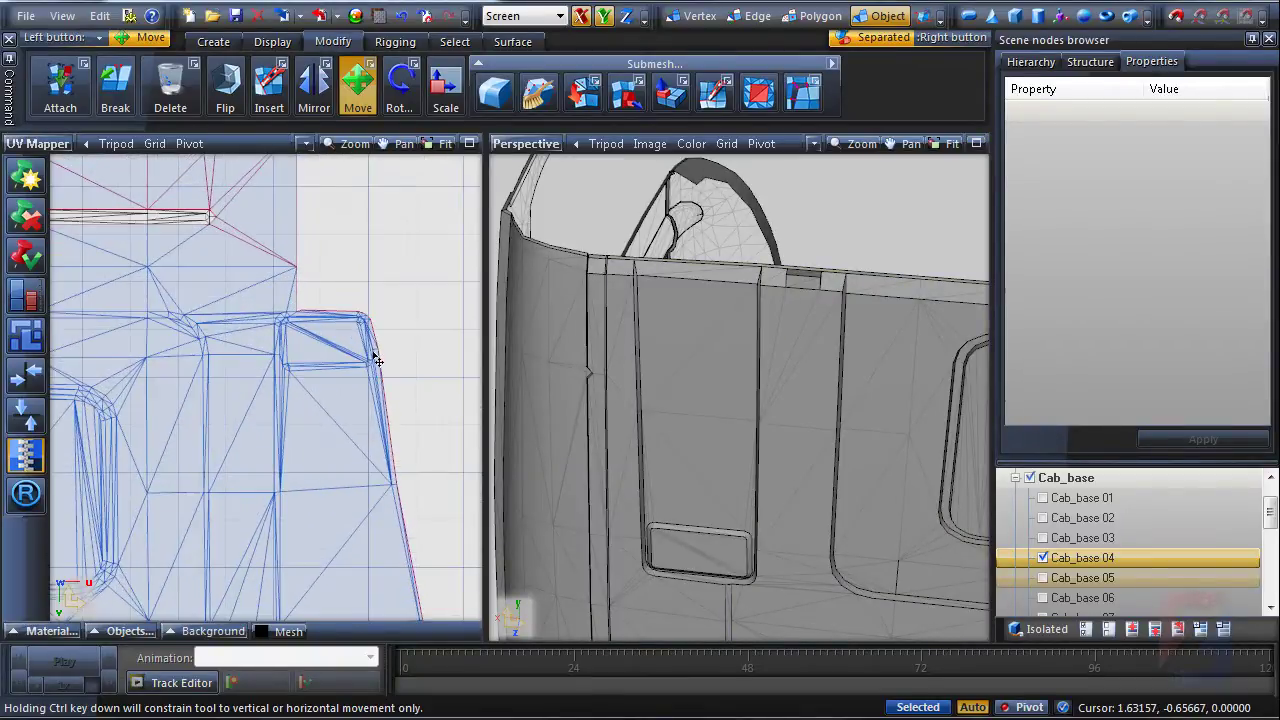
Undo the panel stitch and move the end vertices of the strip's right extension inward at vertex level.
key(ctrl+z)
middle_drag(373, 362, 379, 246)
key(1)
key(space)
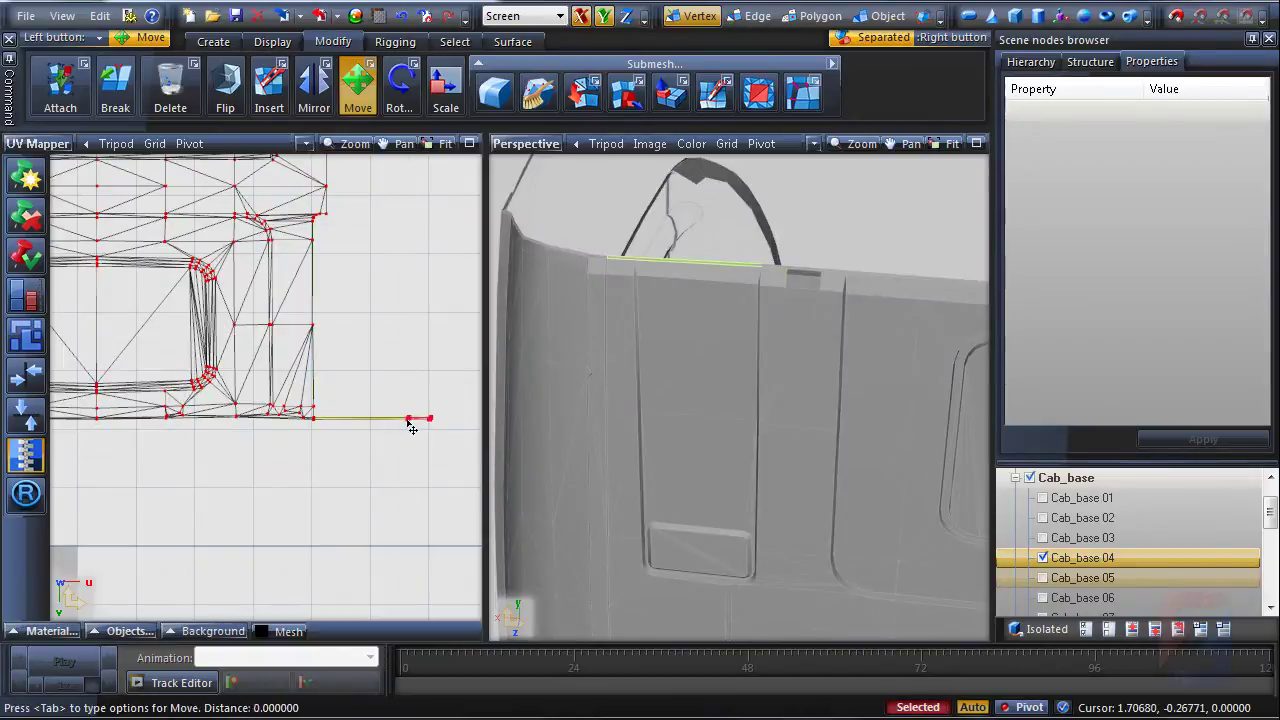
drag(408, 419, 387, 419)
Try the side panel stitch again and compare its lower corner with the end of the strip's extension.
scroll(338, 410, down, 5)
middle_drag(283, 443, 346, 423)
key(4)
key(space)
middle_drag(389, 357, 370, 400)
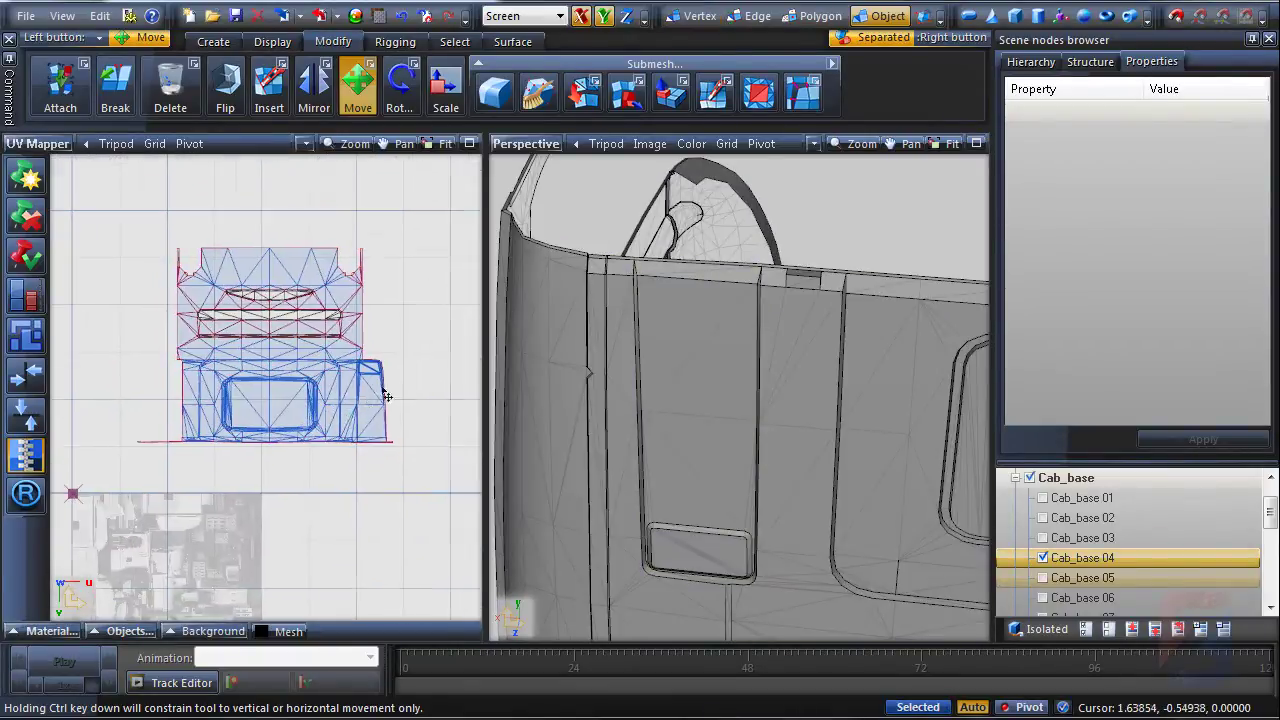
scroll(376, 420, up, 6)
Pull the end vertices of the strip's right extension further toward the rear wall chart.
key(1)
key(space)
drag(365, 486, 349, 469)
scroll(381, 504, up, 5)
scroll(350, 472, down, 6)
middle_drag(341, 444, 436, 355)
Stitch the recessed side panel's UV chart to the right edge of the rear wall chart and check the joined edges.
key(3)
key(space)
scroll(436, 355, down, 2)
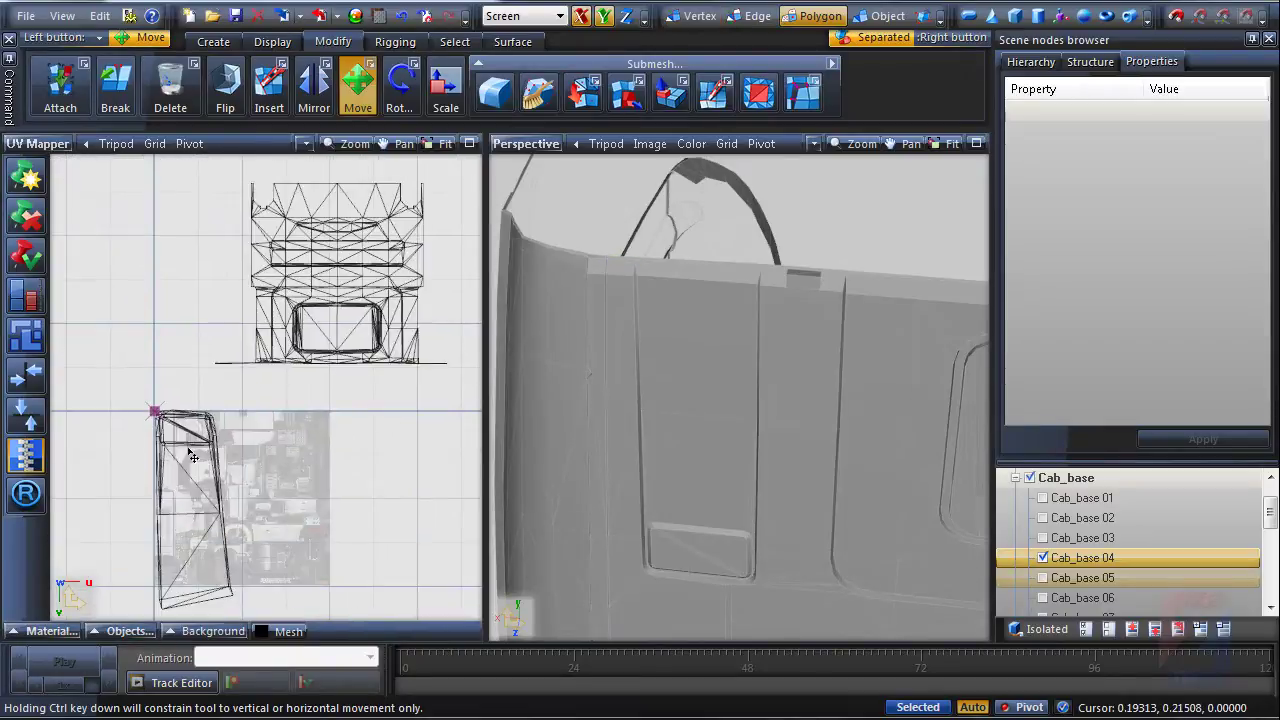
key(F4)
scroll(180, 453, up, 5)
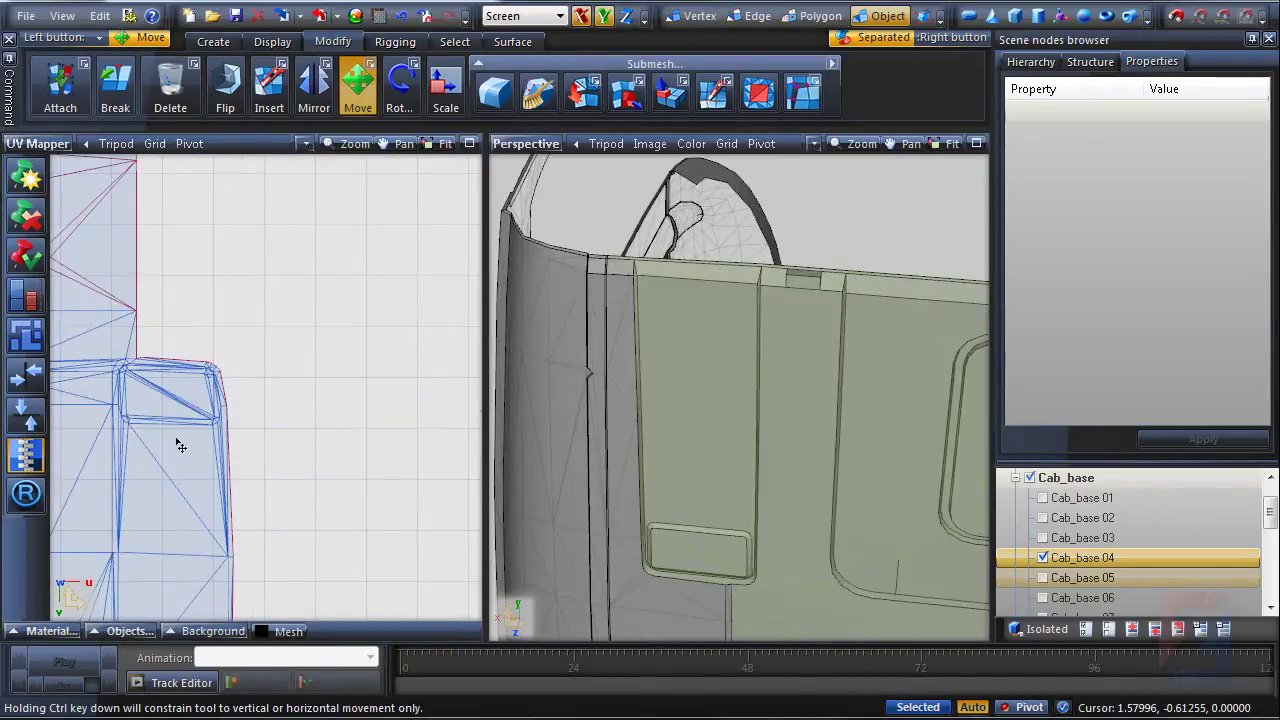
scroll(179, 445, down, 3)
middle_drag(179, 445, 220, 343)
Hide the mapped panels at polygon level and select the L-shaped corner panel, including its narrow edge polygons.
key(3)
middle_drag(666, 373, 690, 357)
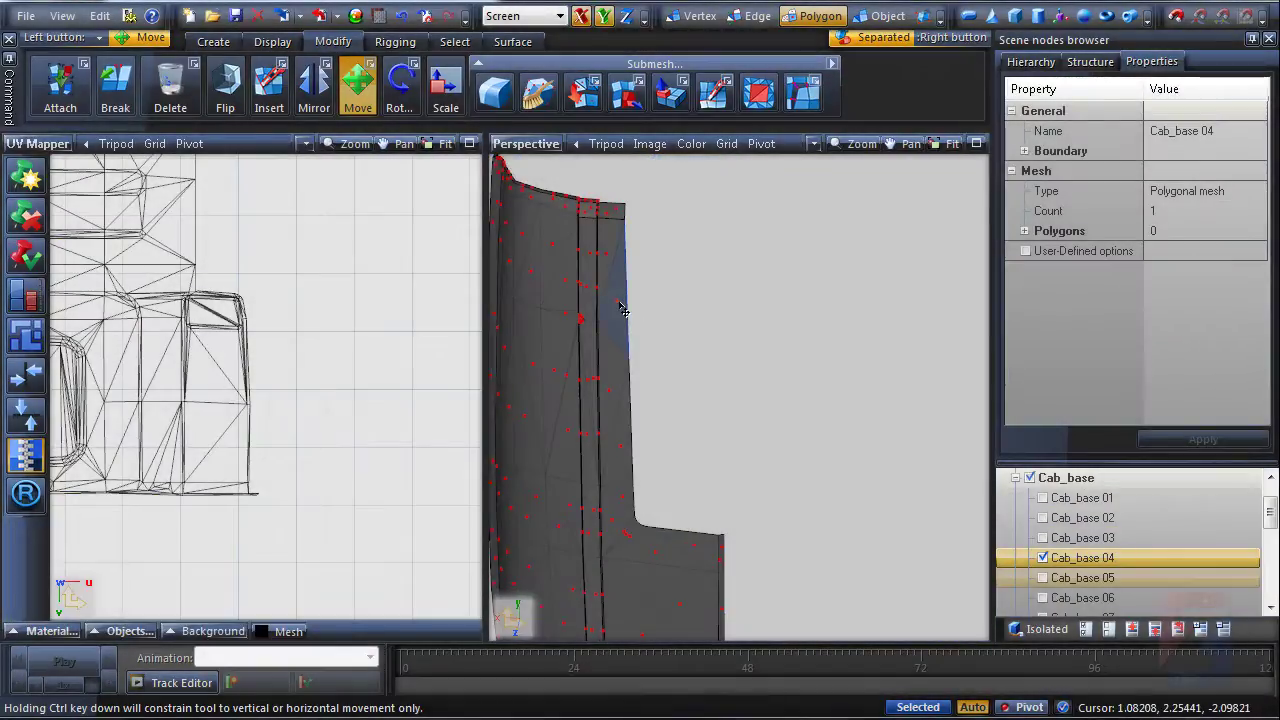
right_click(618, 305)
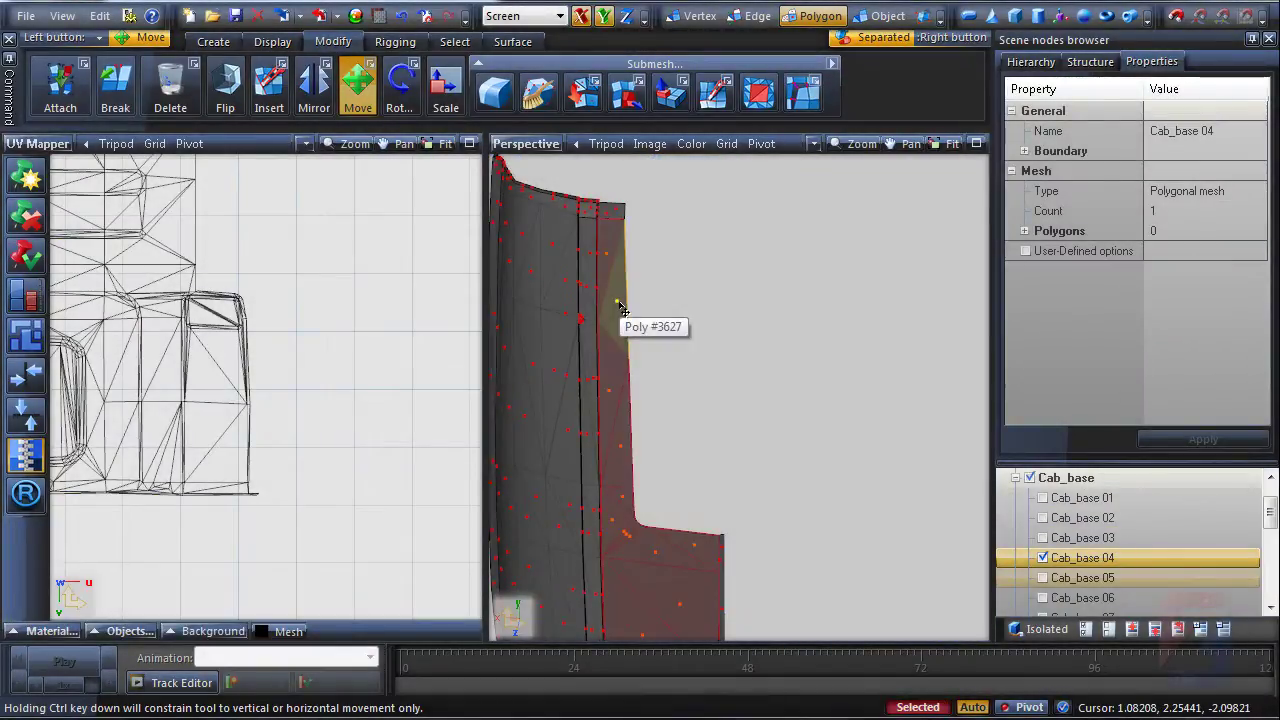
scroll(646, 415, up, 4)
middle_drag(649, 512, 590, 381)
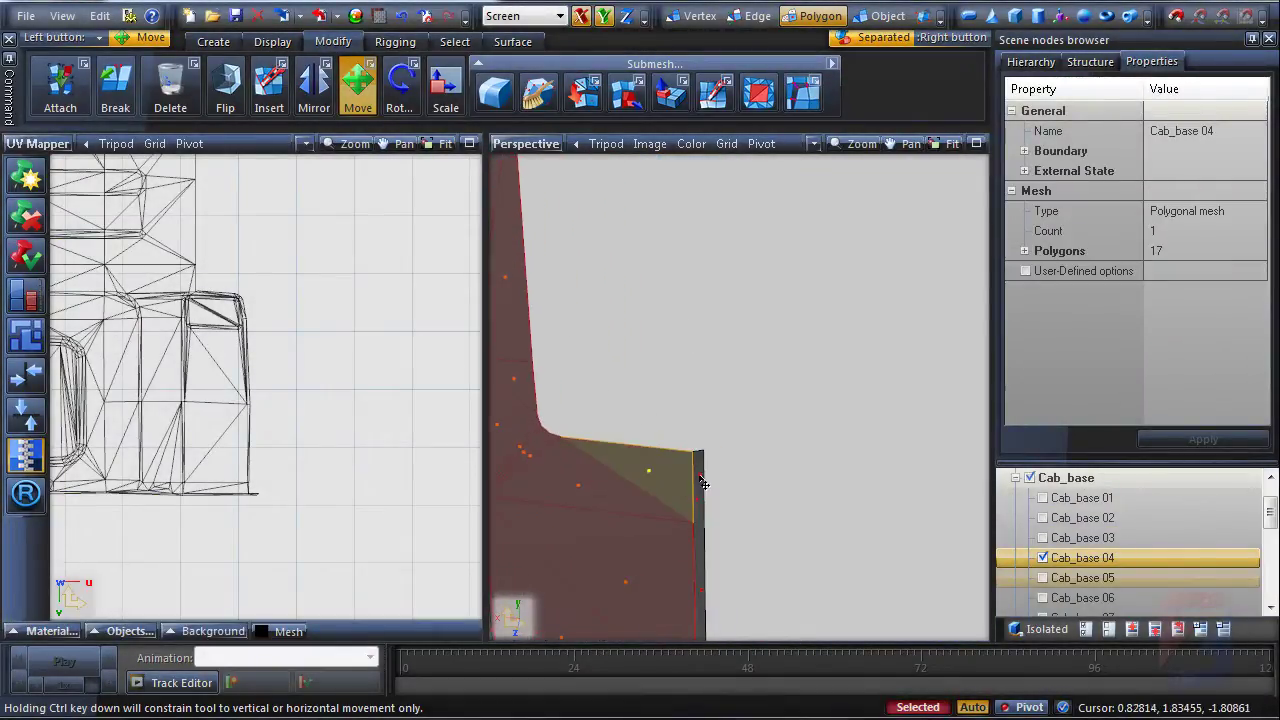
right_click(704, 477)
middle_drag(709, 371, 726, 486)
scroll(726, 486, down, 3)
middle_drag(710, 312, 680, 368)
right_click(634, 308)
scroll(748, 406, down, 3)
middle_drag(748, 406, 729, 338)
Reset the corner panel's UVs and generate a new unwrapped mapping with a continuous mesh surface.
key(r)
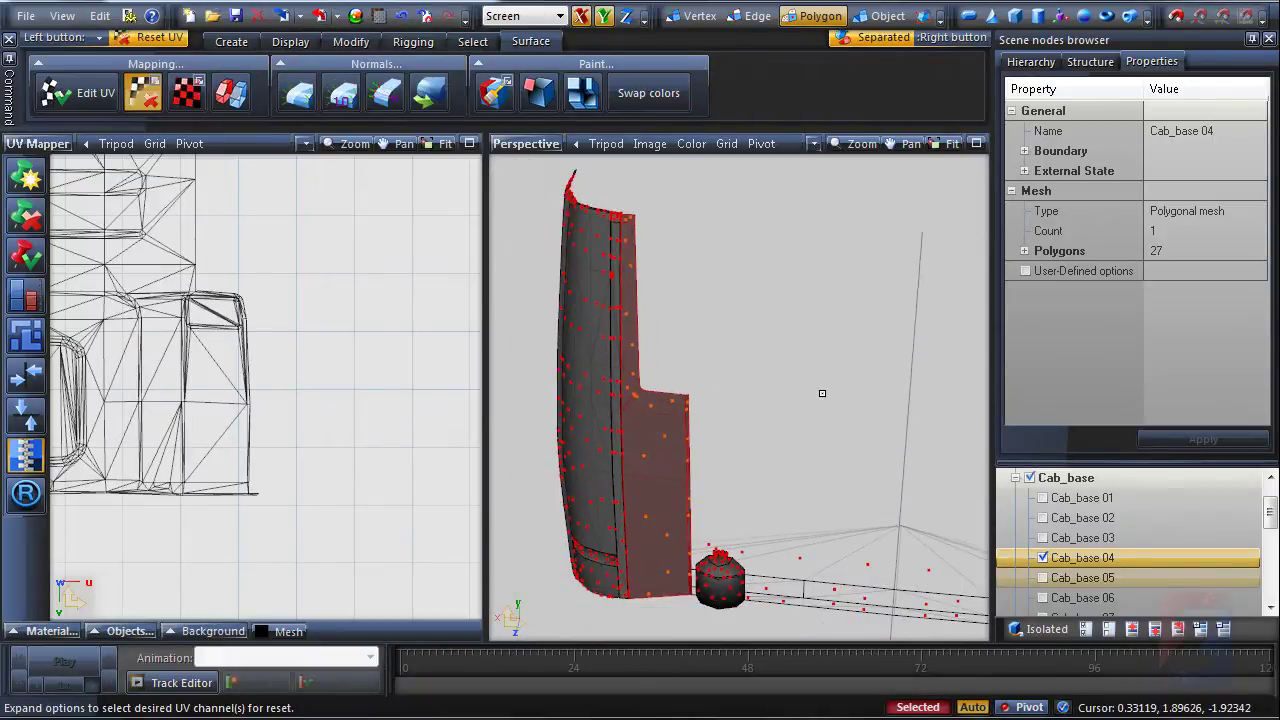
key(e)
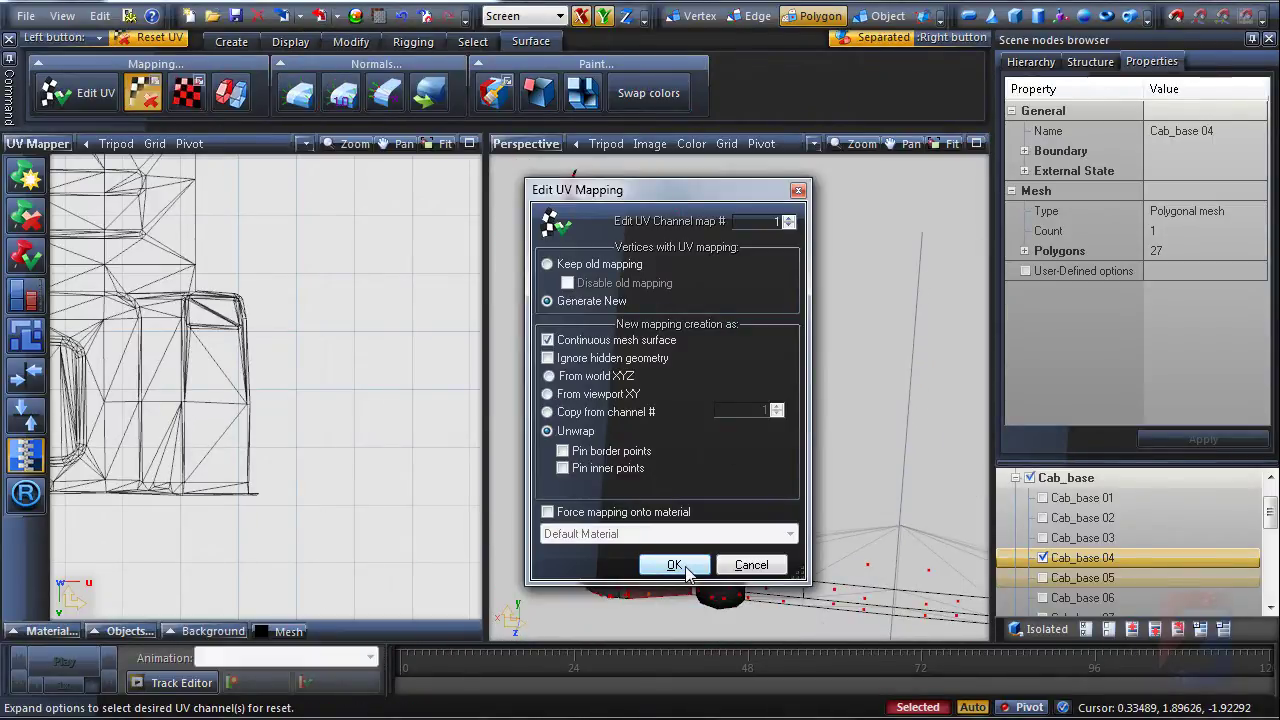
click(686, 572)
key(space)
scroll(283, 406, down, 3)
middle_drag(283, 406, 357, 354)
middle_drag(172, 418, 341, 360)
scroll(362, 371, down, 3)
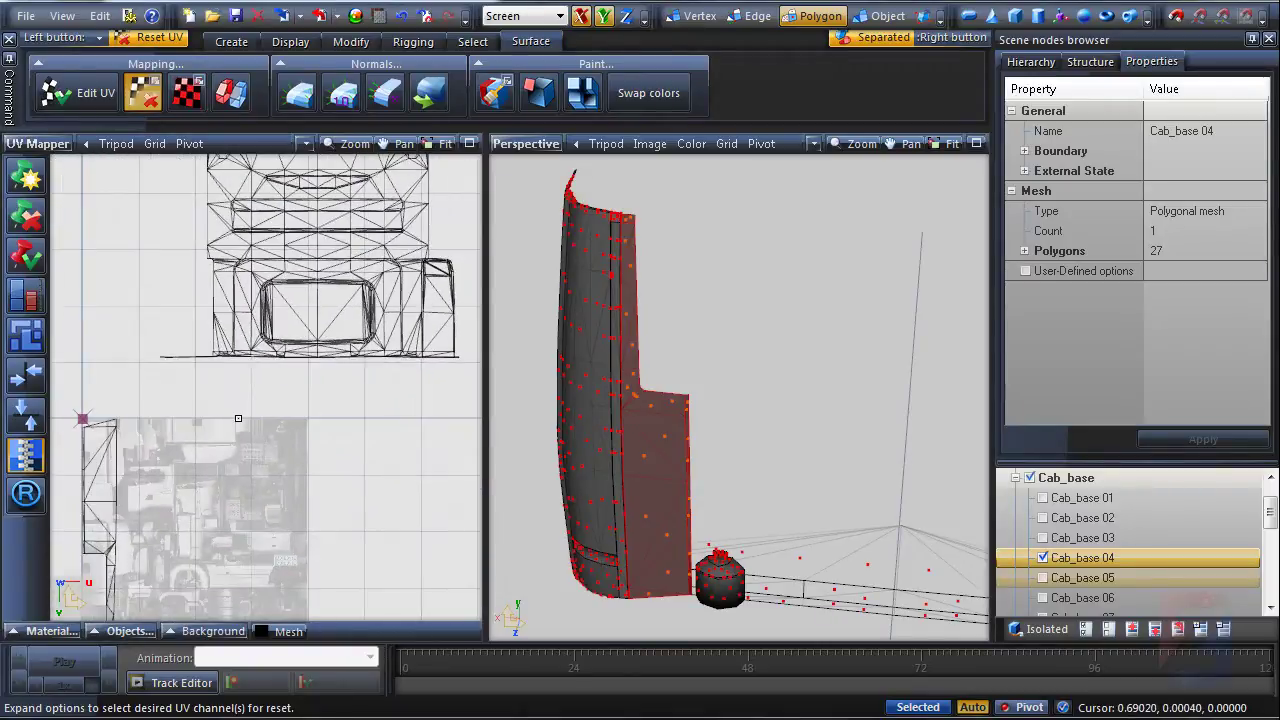
Switch to object level with the Move tool and stitch the corner panel's UV chart to the rear wall chart's right side.
key(4)
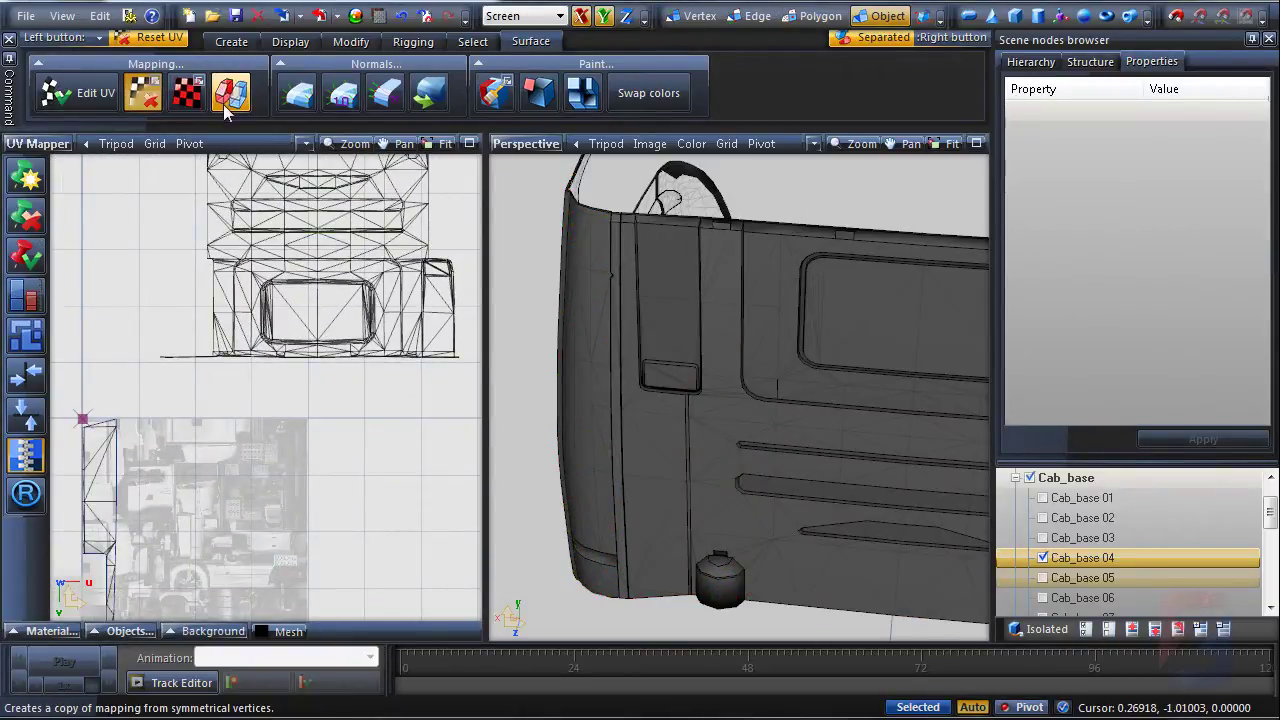
key(m)
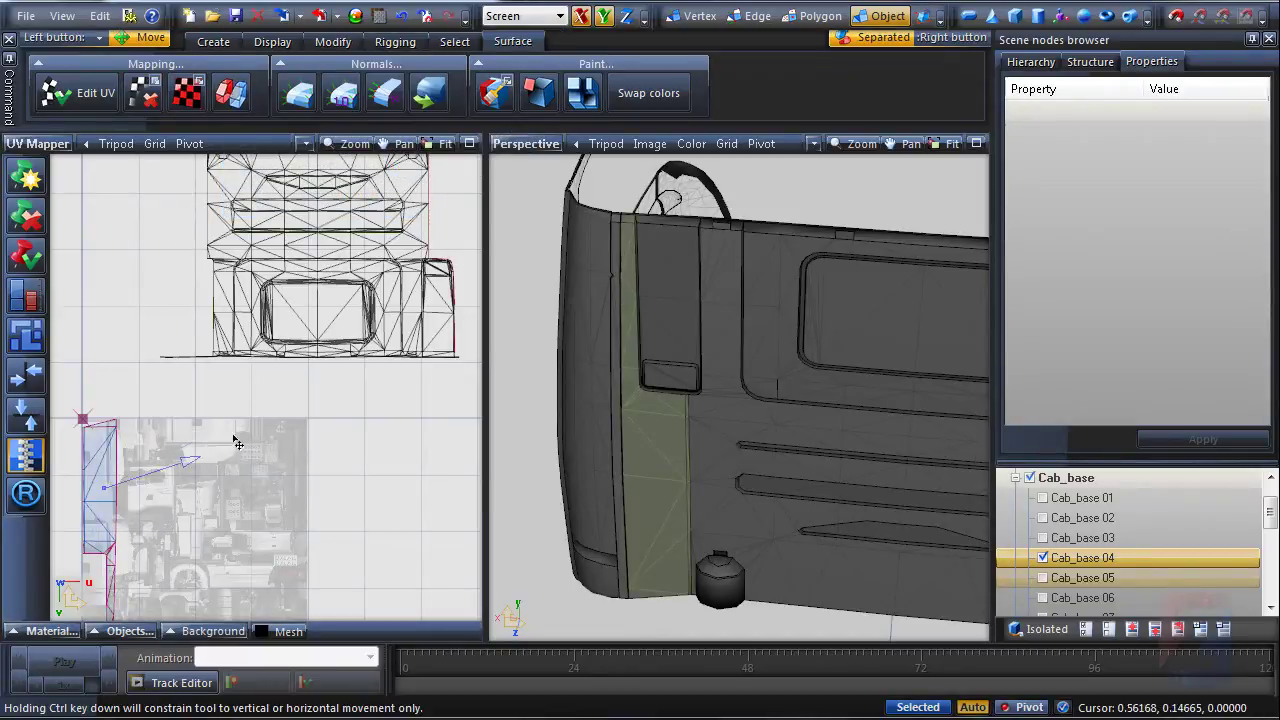
drag(431, 316, 431, 317)
middle_drag(431, 317, 304, 452)
Unwrap the matching corner panel on the other side of the cab and stitch its UV chart to the rear wall chart's left side.
middle_drag(656, 448, 643, 384)
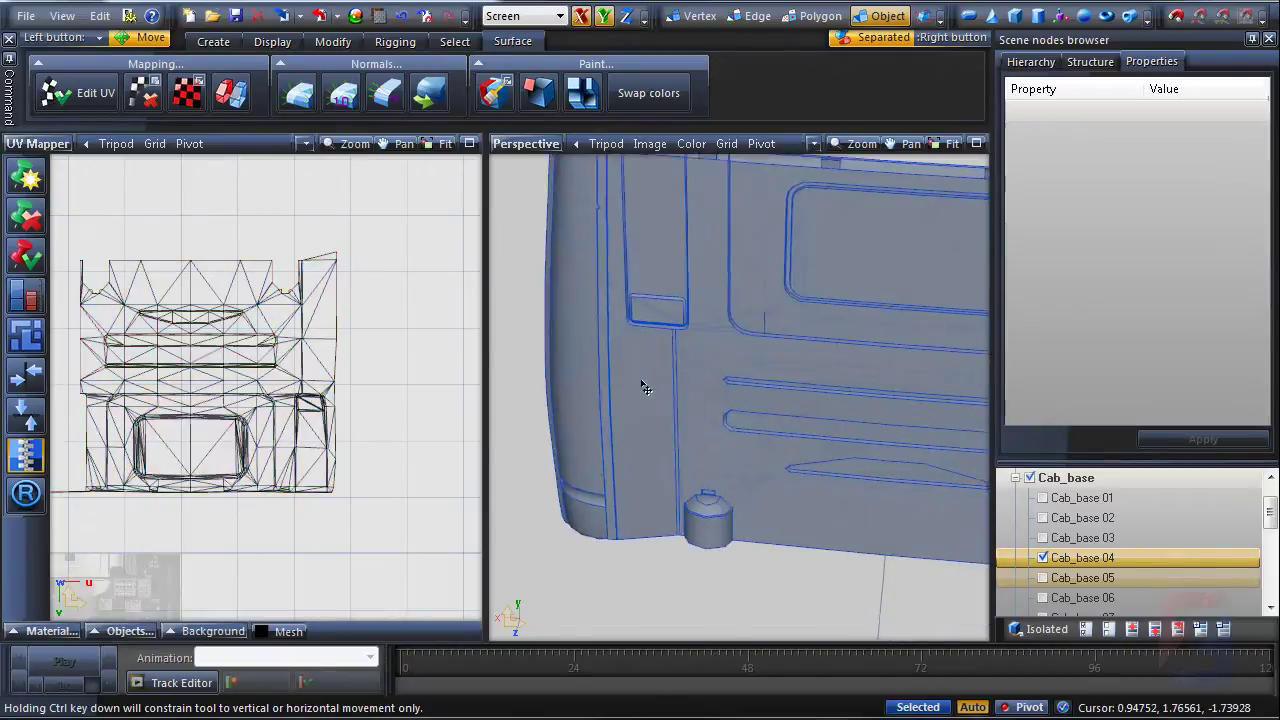
scroll(643, 384, down, 3)
middle_drag(791, 387, 656, 408)
key(3)
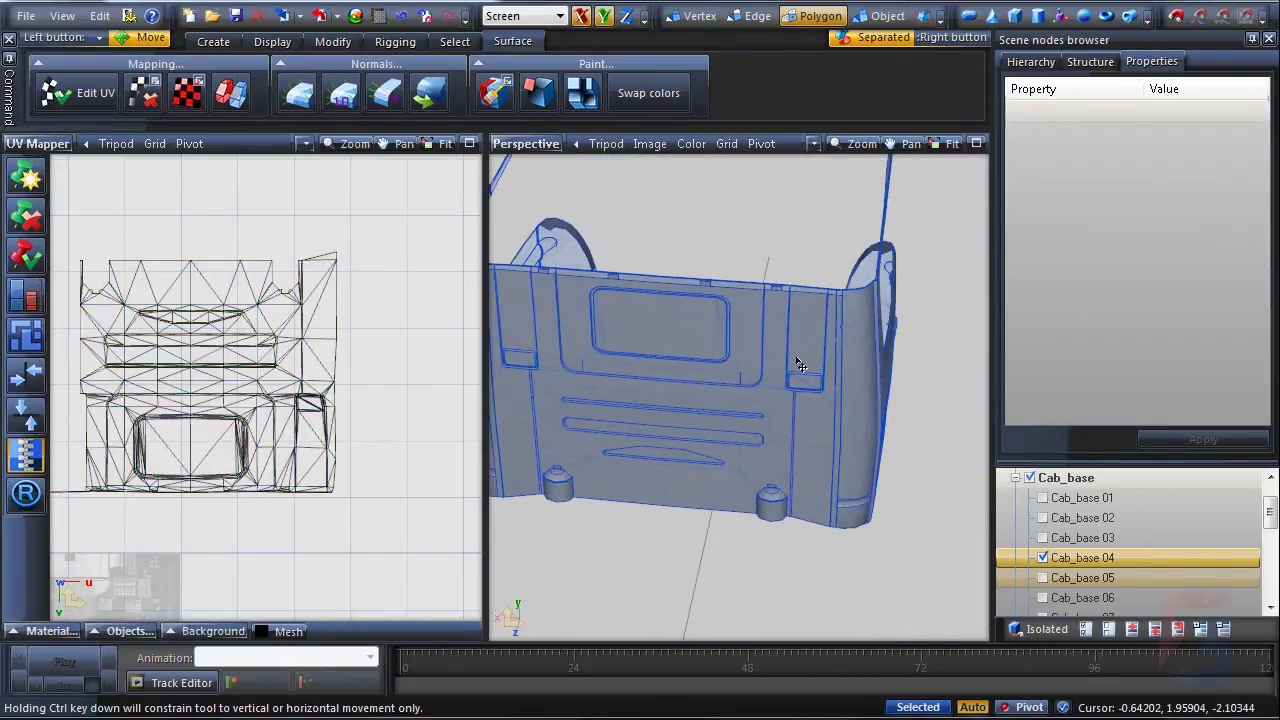
key(space)
scroll(742, 403, up, 3)
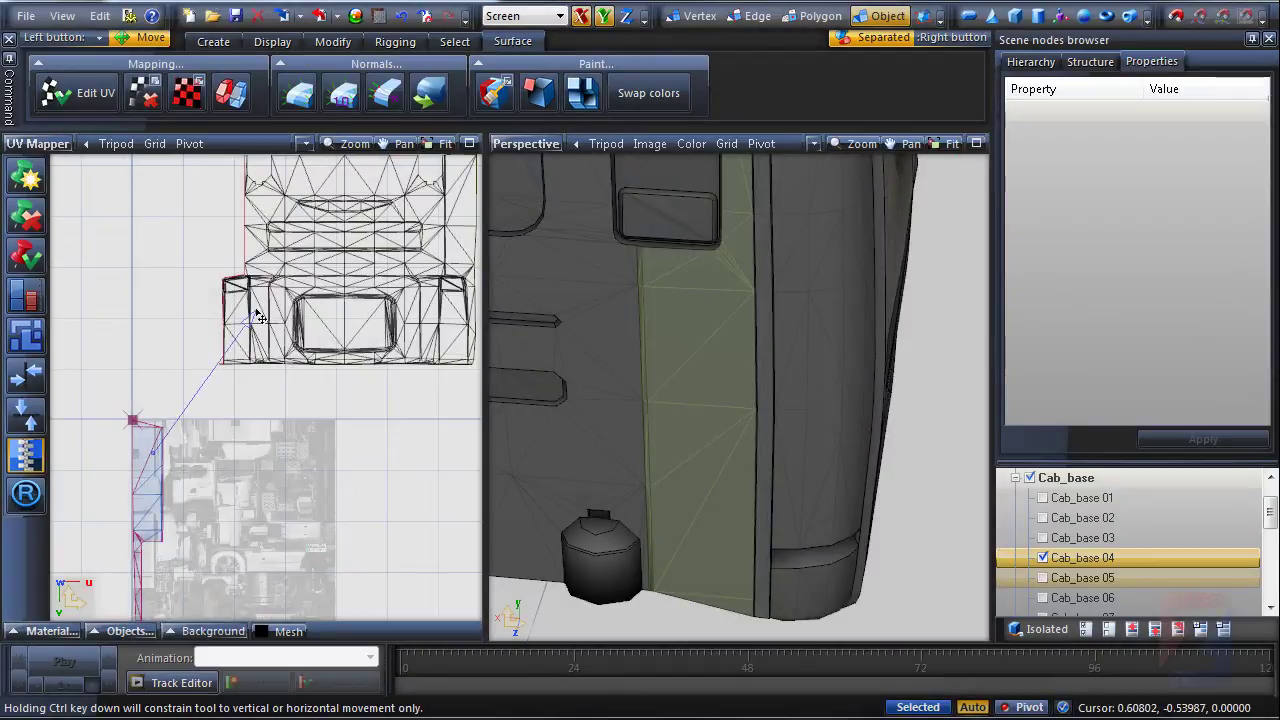
drag(256, 310, 256, 311)
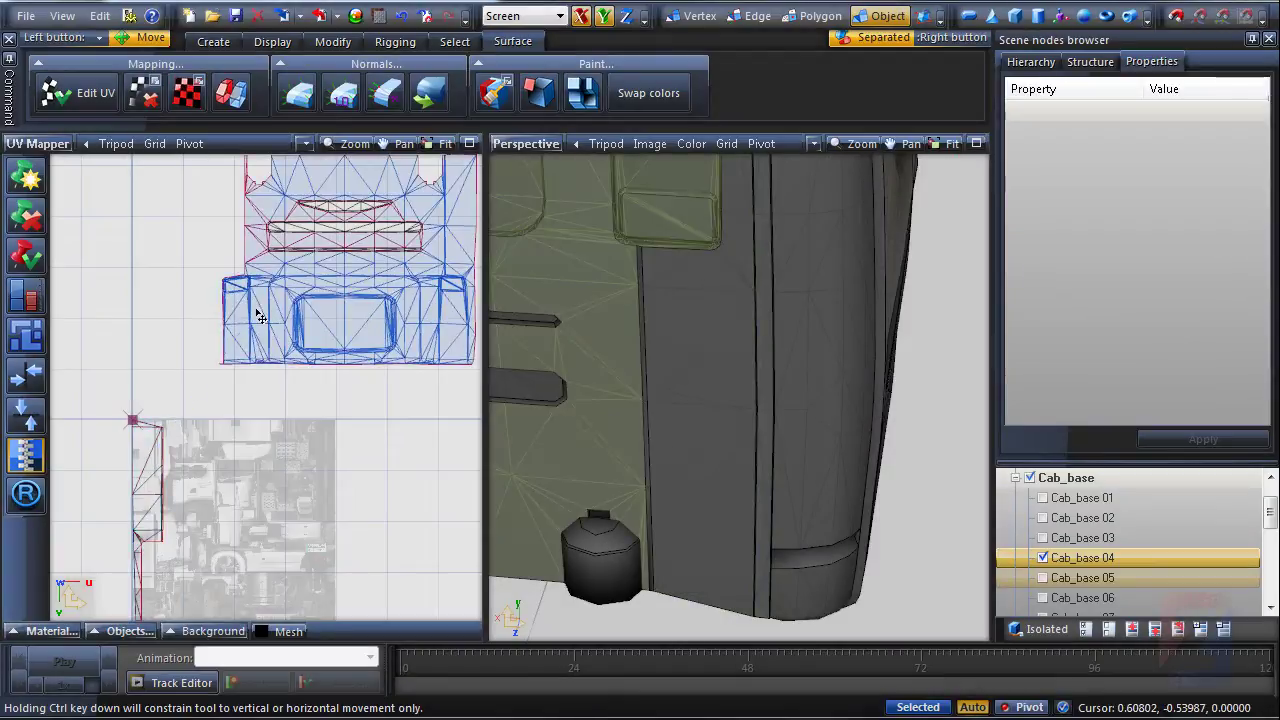
Select all the stitched rear wall charts in the UV Mapper and commit them to the editable mesh.
middle_drag(254, 324, 234, 435)
middle_drag(379, 335, 314, 285)
scroll(314, 285, down, 2)
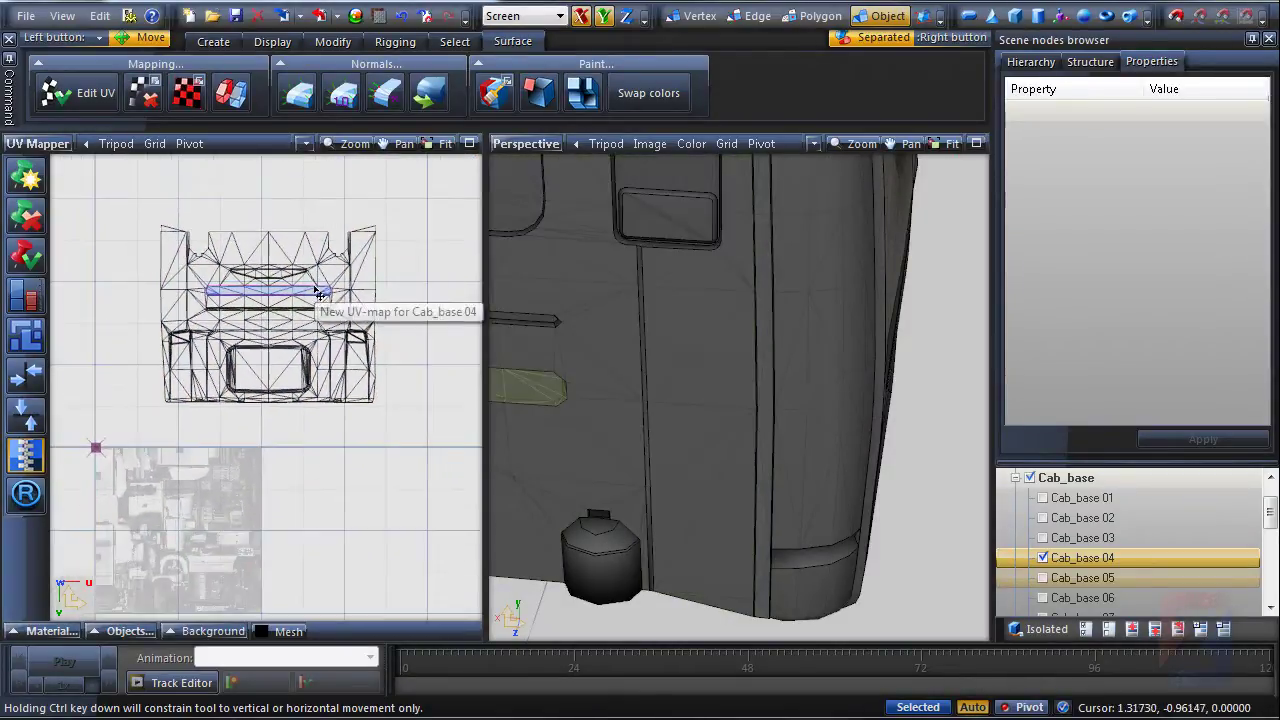
drag(111, 196, 425, 484)
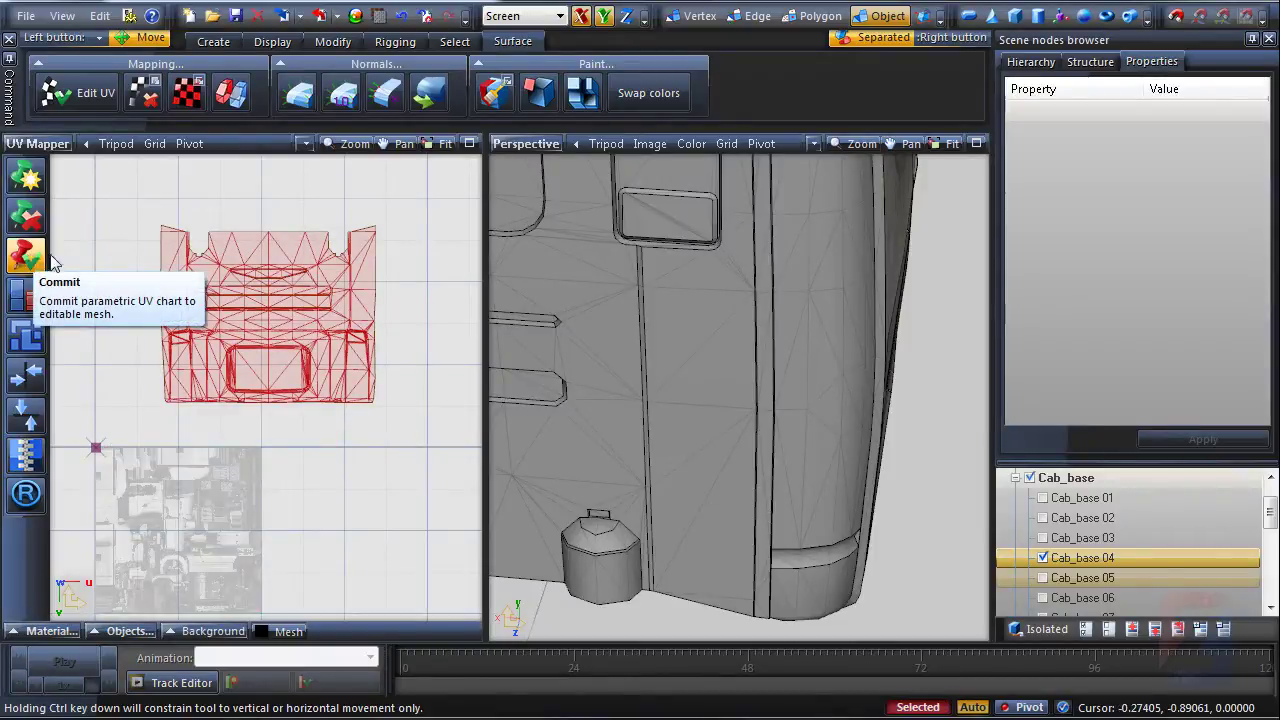
click(27, 258)
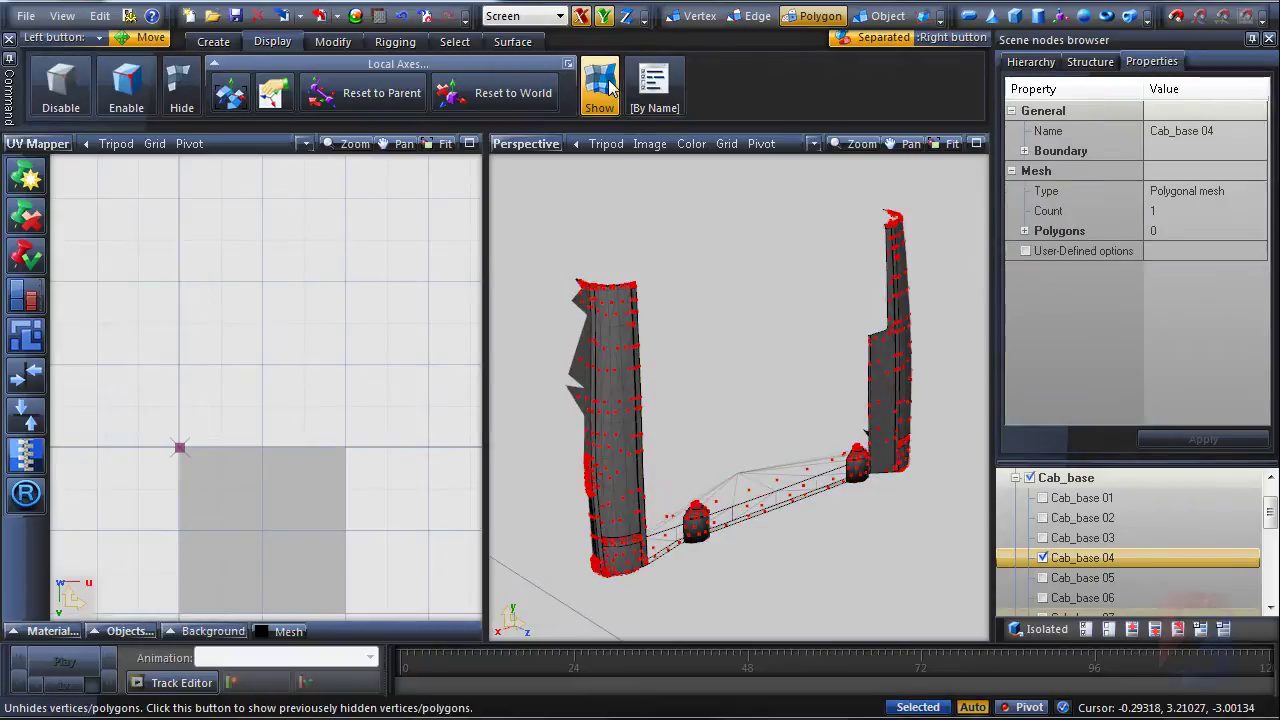
Unhide all cab polygons, select them all and open their UVs for editing with old mapping kept and continuous mesh surface enabled.
click(599, 88)
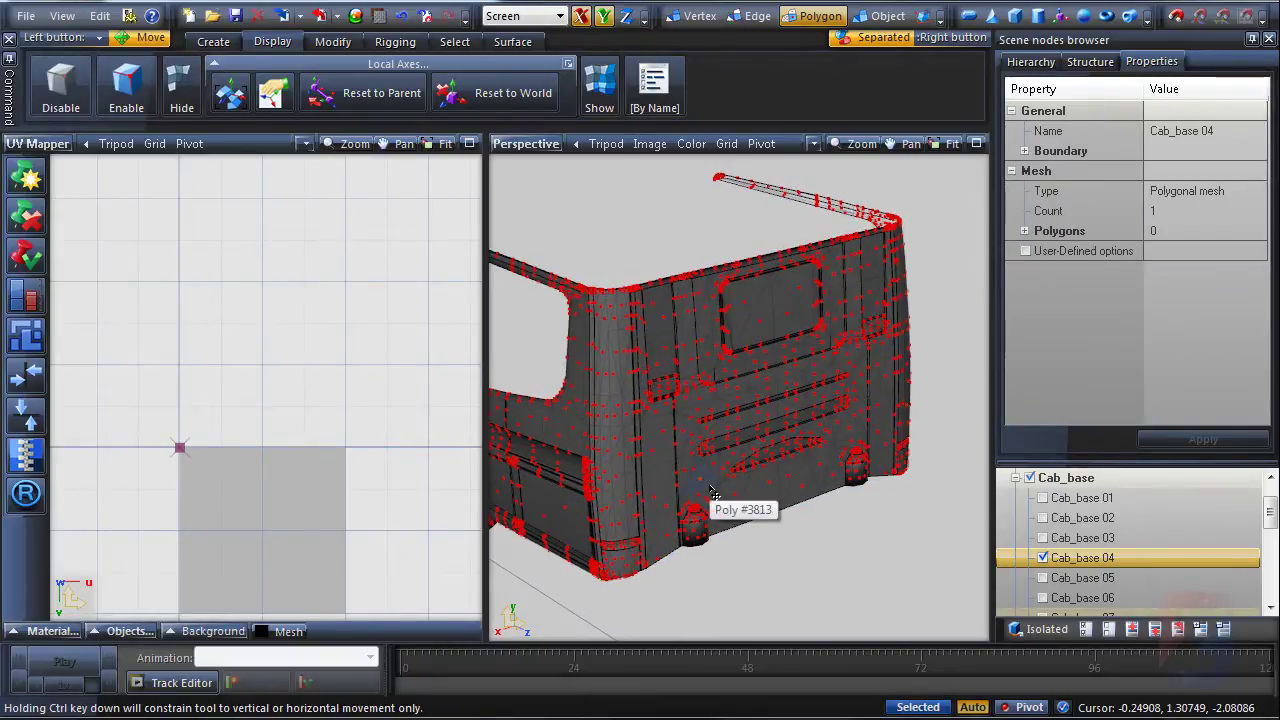
key(ctrl+a)
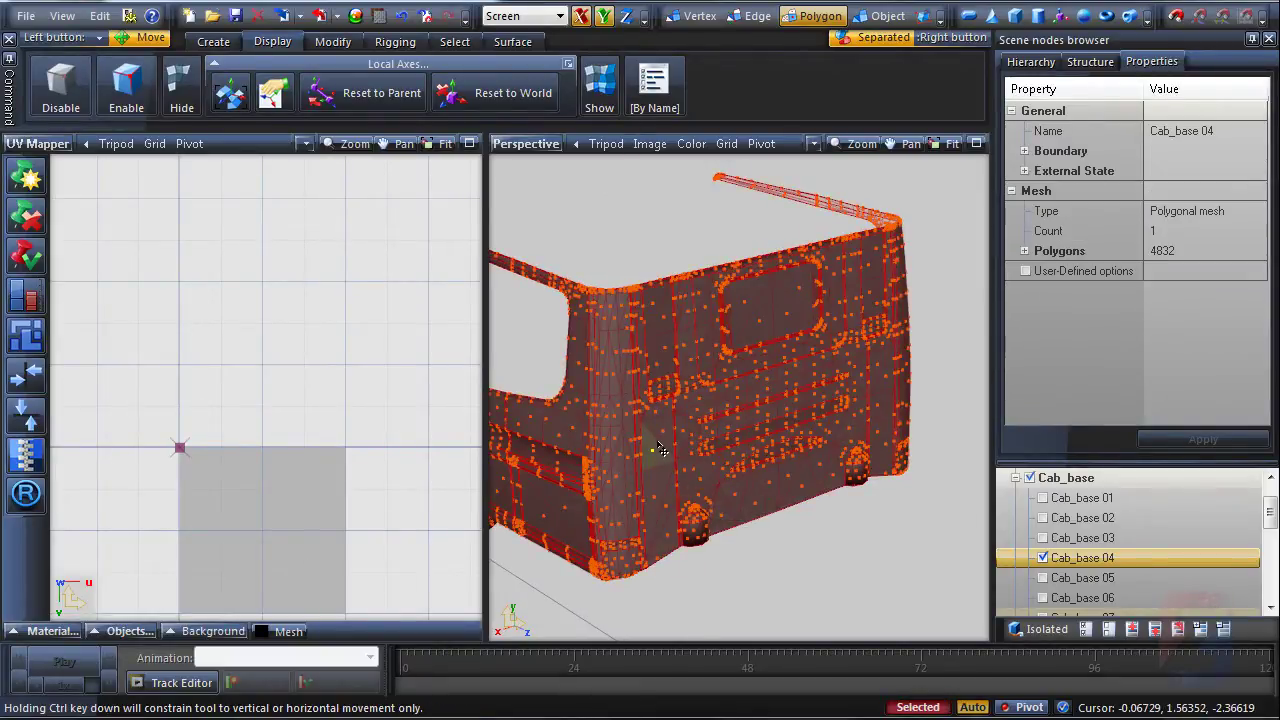
key(e)
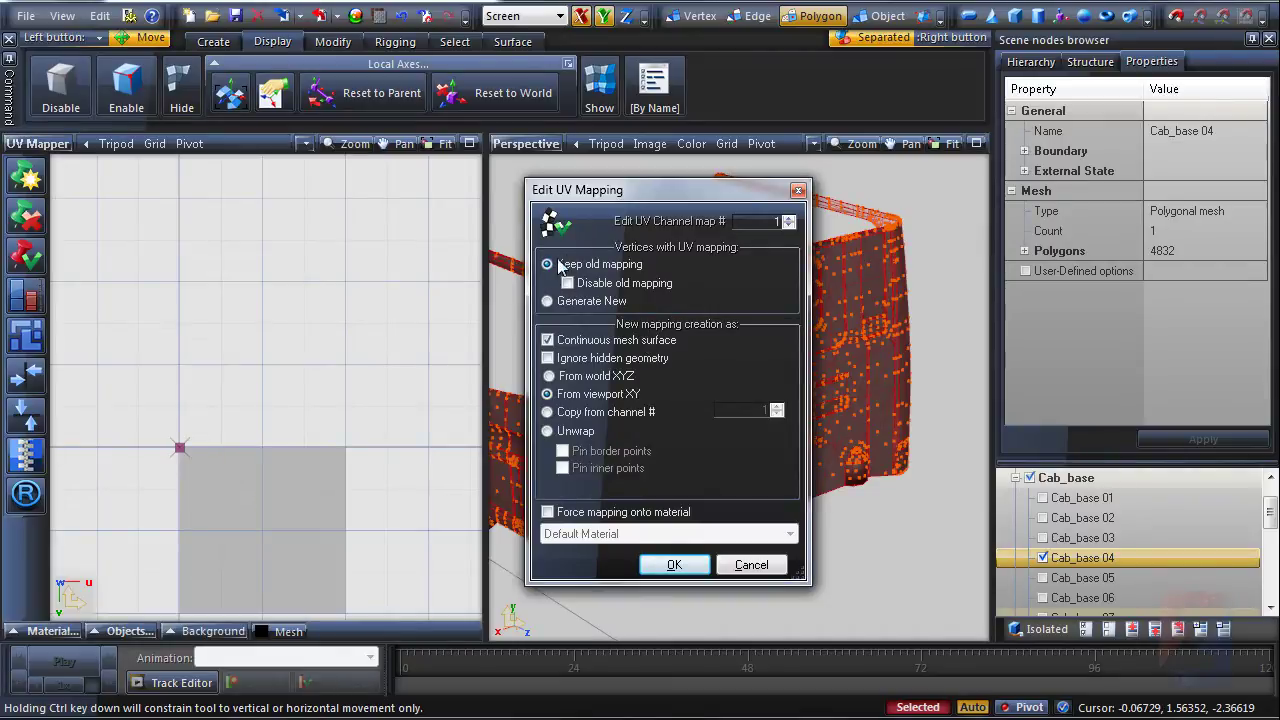
click(675, 566)
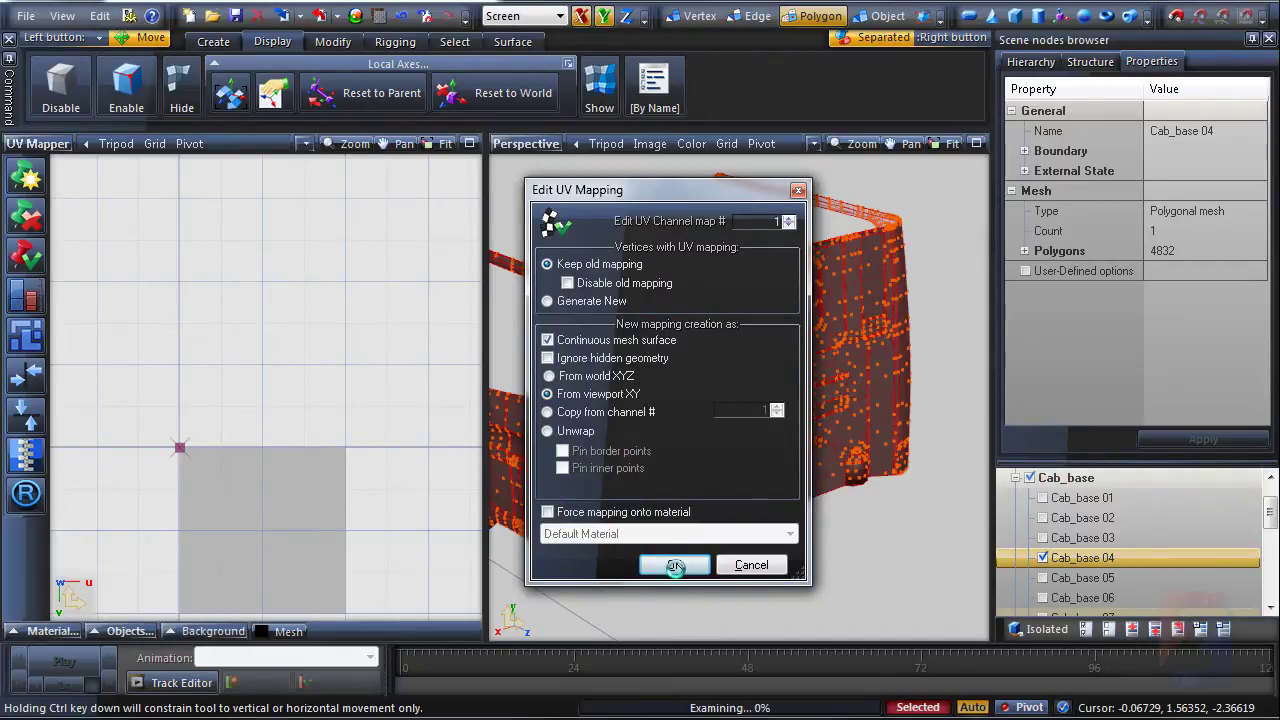
middle_drag(348, 500, 324, 515)
scroll(355, 496, down, 3)
key(4)
key(space)
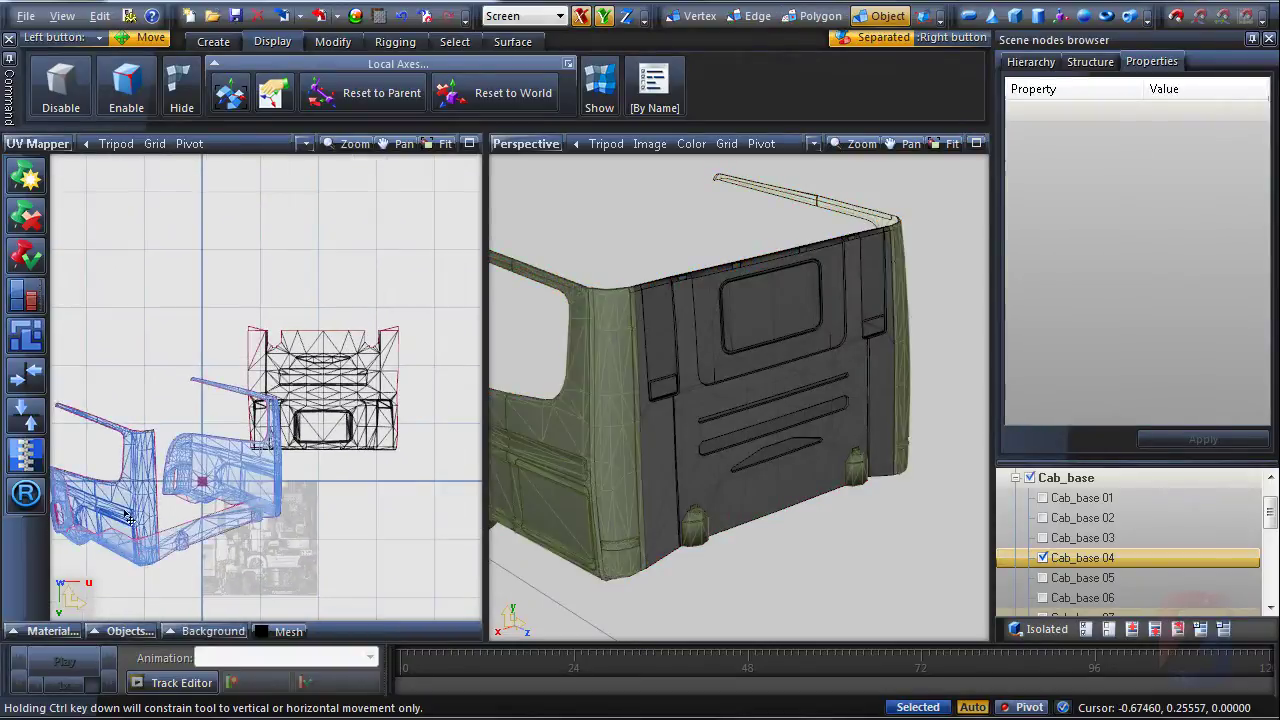
Move the rest of the cab's UV chart aside and place the rear wall chart's upper-left corner at the texture tile's origin.
drag(146, 504, 2, 597)
drag(330, 366, 259, 504)
middle_drag(259, 504, 314, 398)
scroll(329, 438, up, 3)
drag(283, 402, 326, 453)
click(218, 348)
Scale the rear wall chart from the tile's origin in height and width so it fits inside the texture tile.
click(332, 42)
click(445, 88)
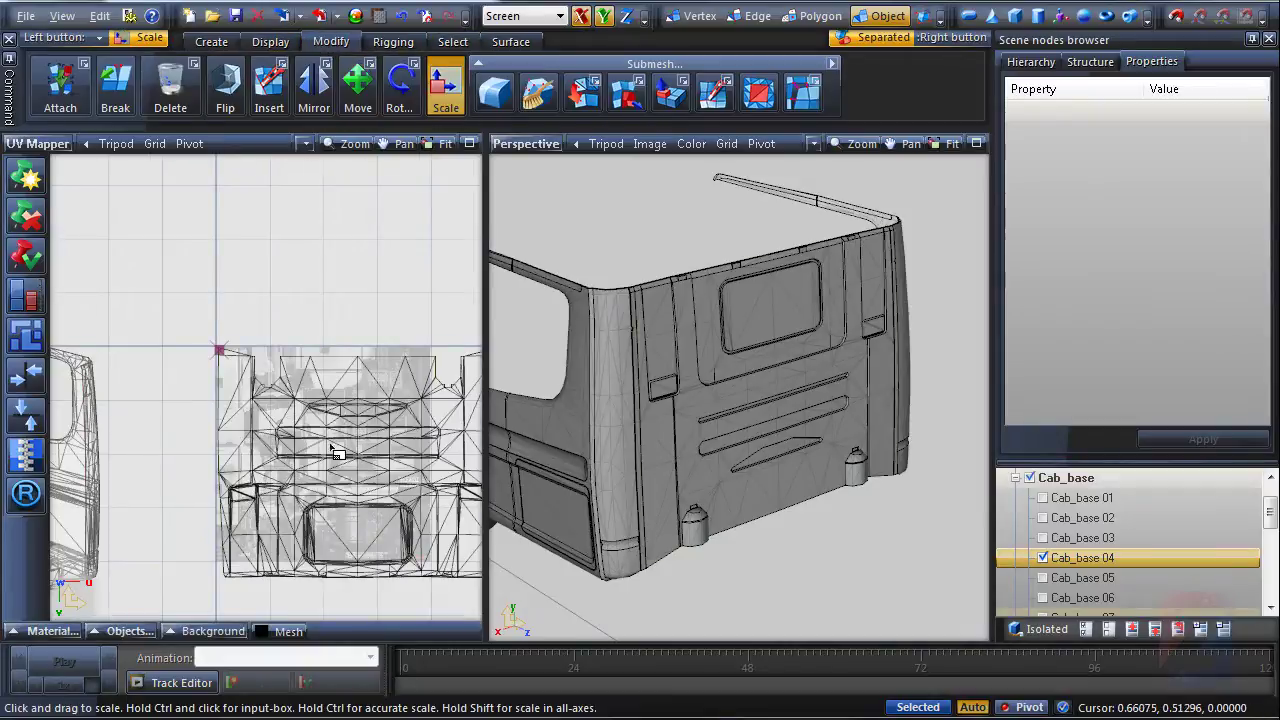
middle_drag(332, 445, 246, 411)
drag(246, 410, 248, 411)
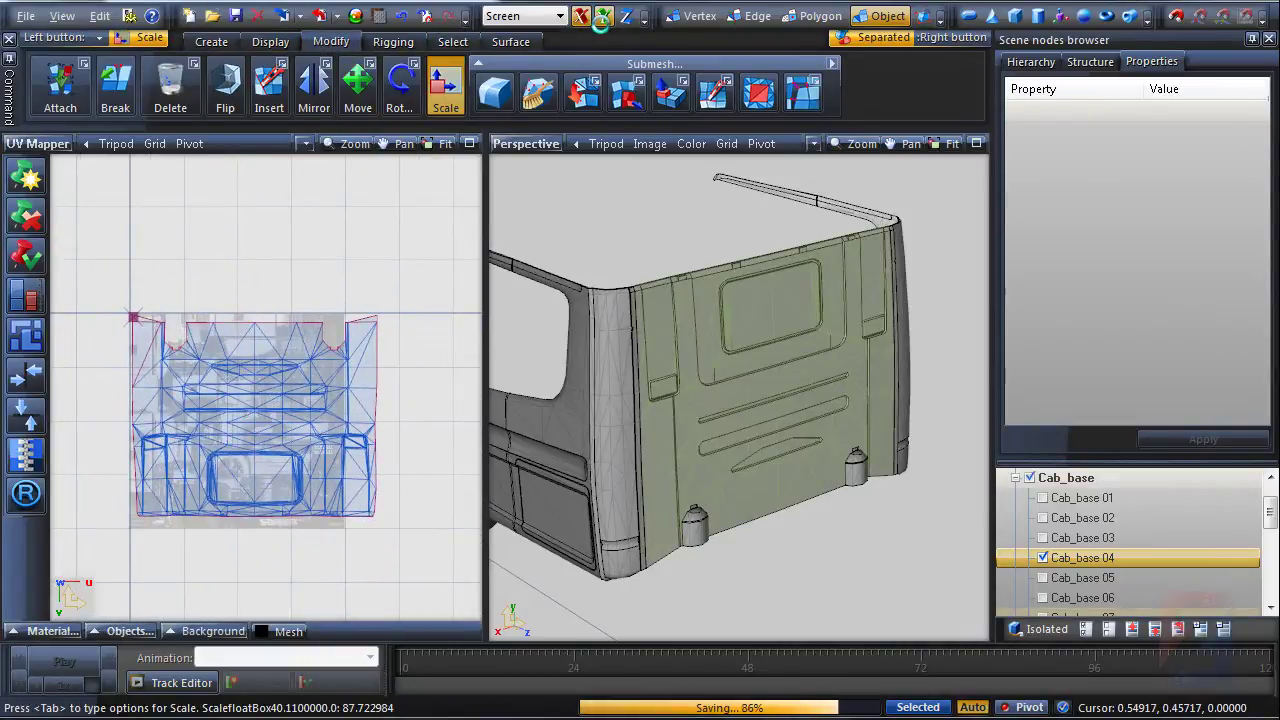
click(601, 19)
drag(331, 408, 315, 406)
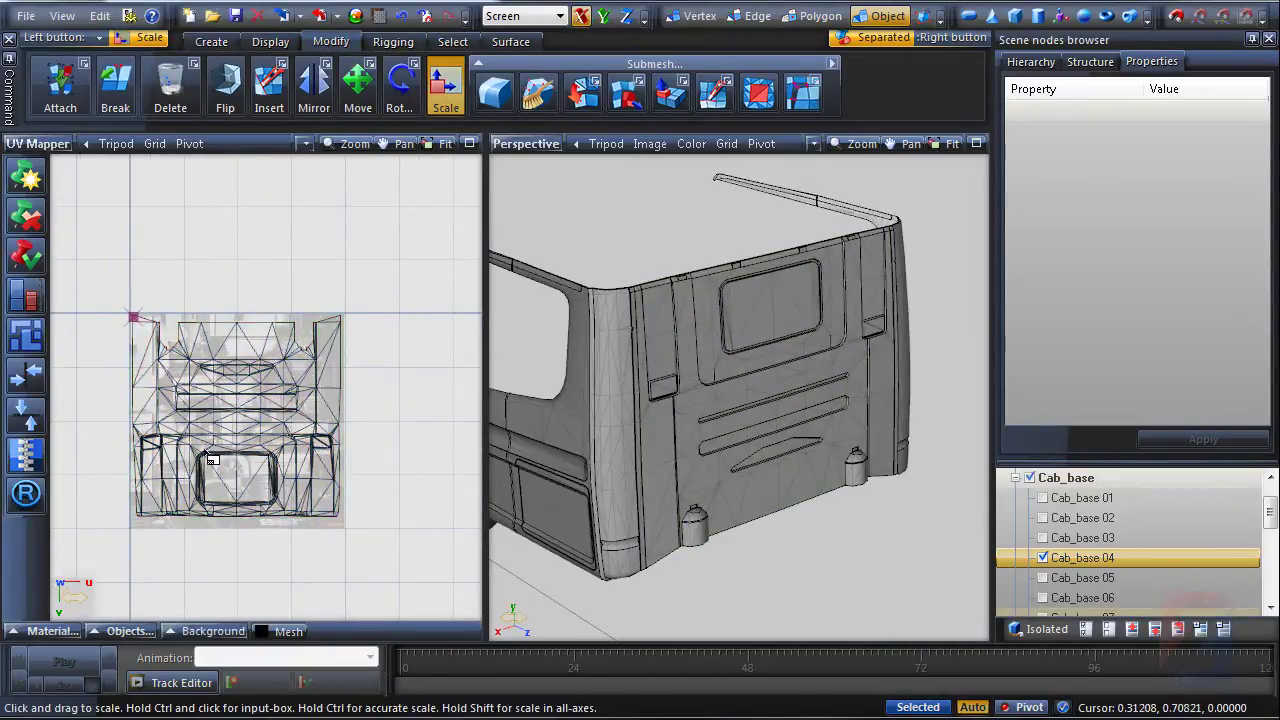
Render a 512 × 512 Ambient Occlusion map from the UV layout with Override Light color / intensity enabled.
scroll(209, 476, up, 3)
click(26, 494)
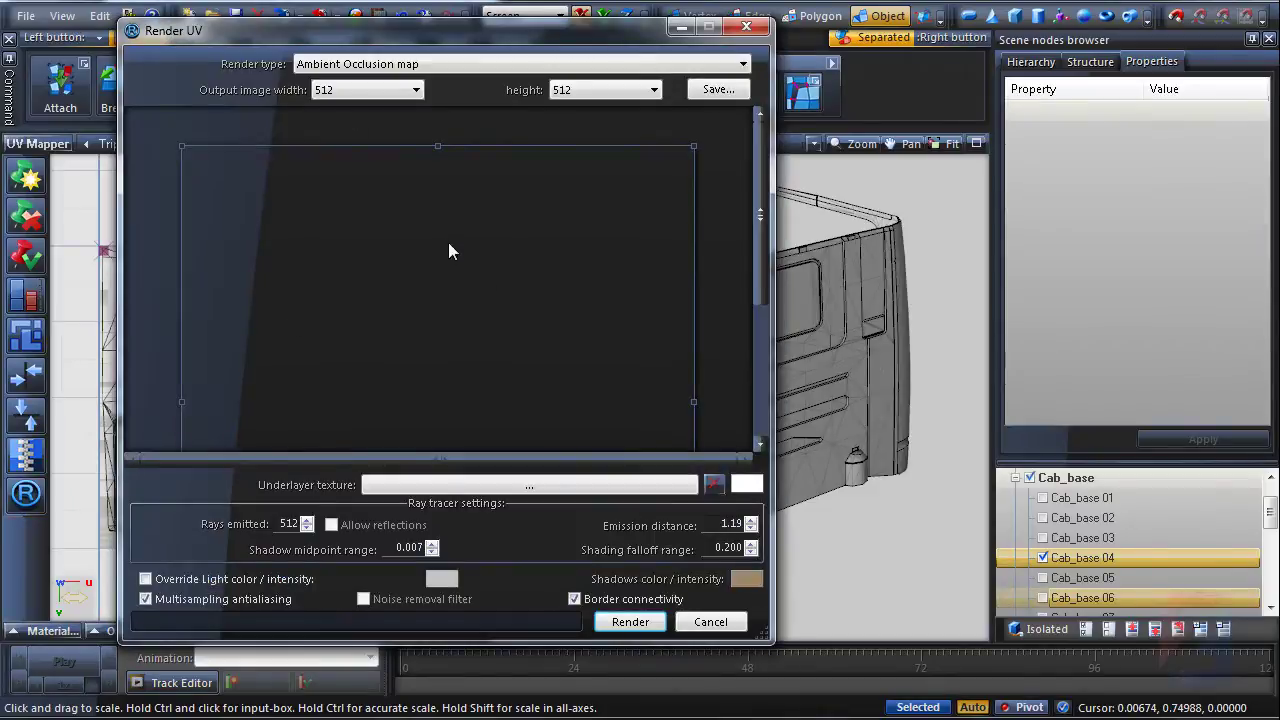
scroll(436, 207, down, 3)
scroll(420, 196, up, 2)
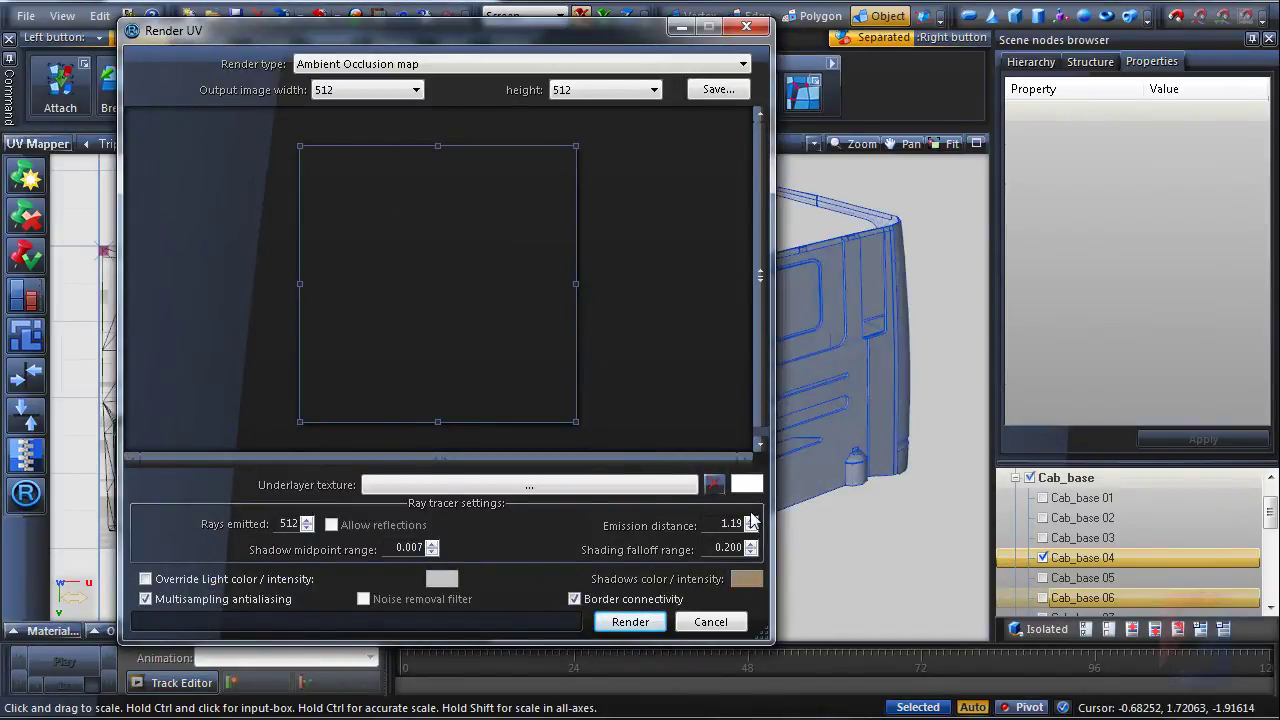
click(640, 622)
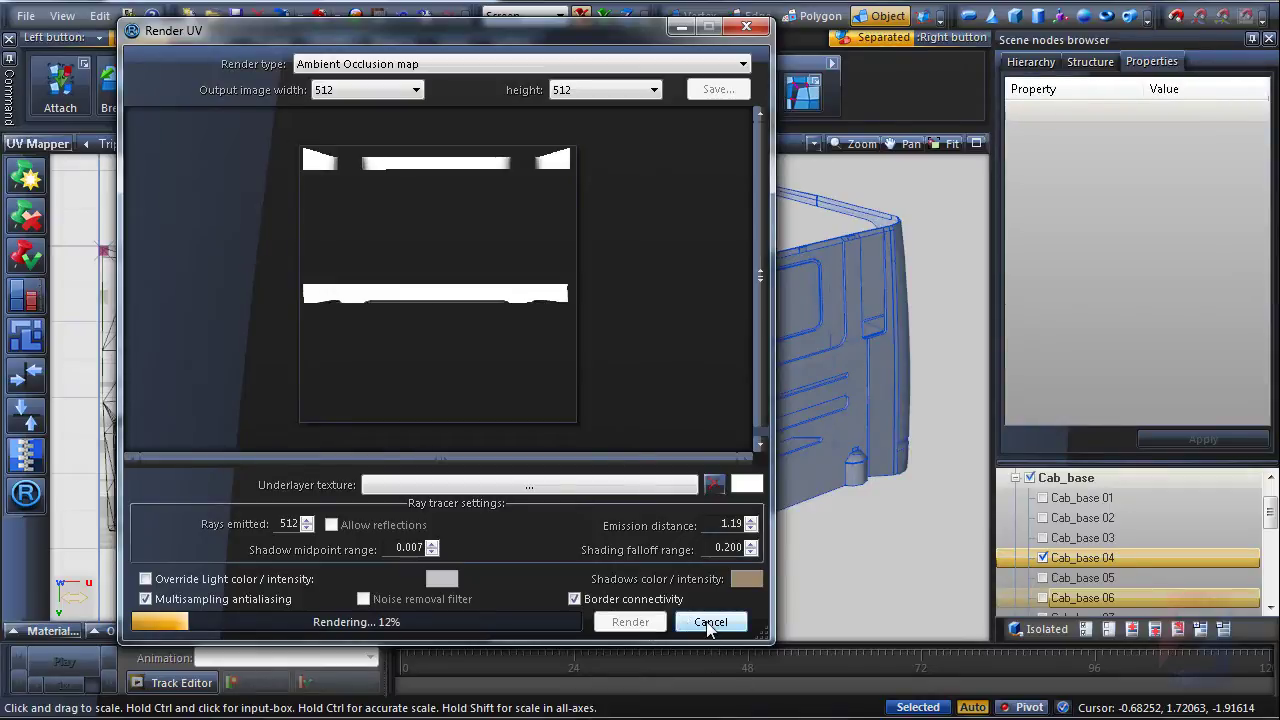
click(709, 622)
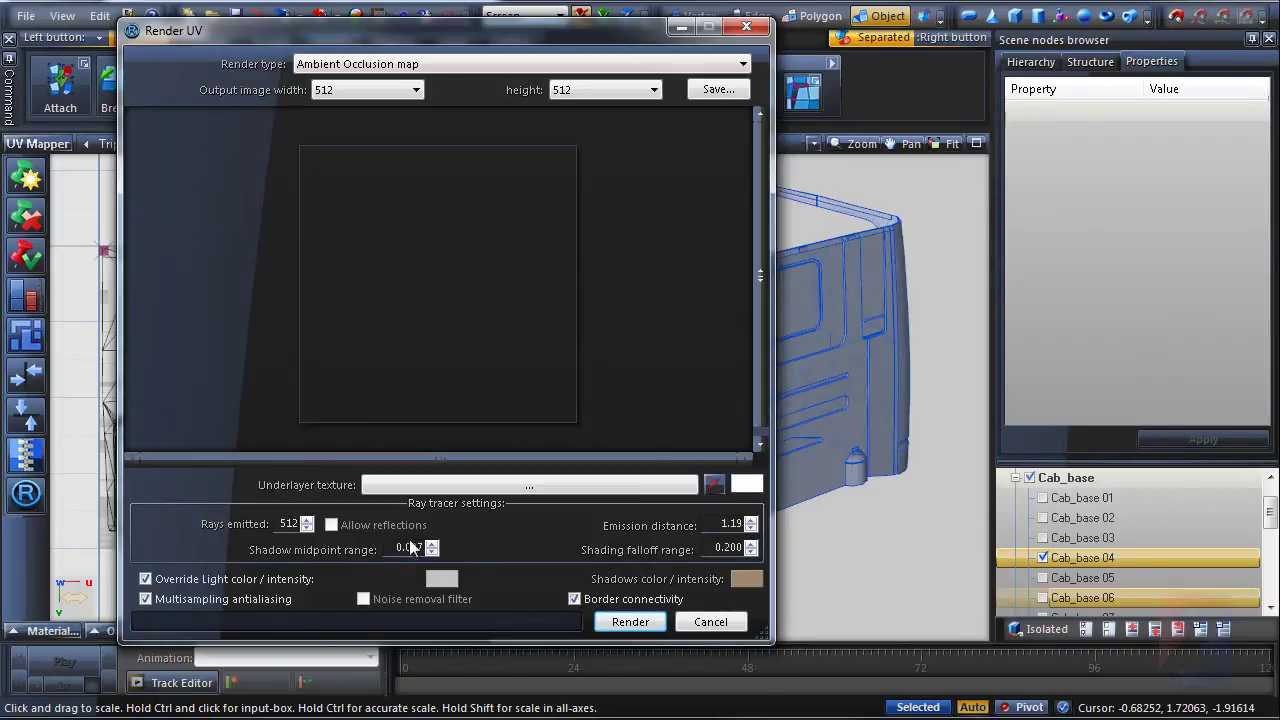
click(630, 622)
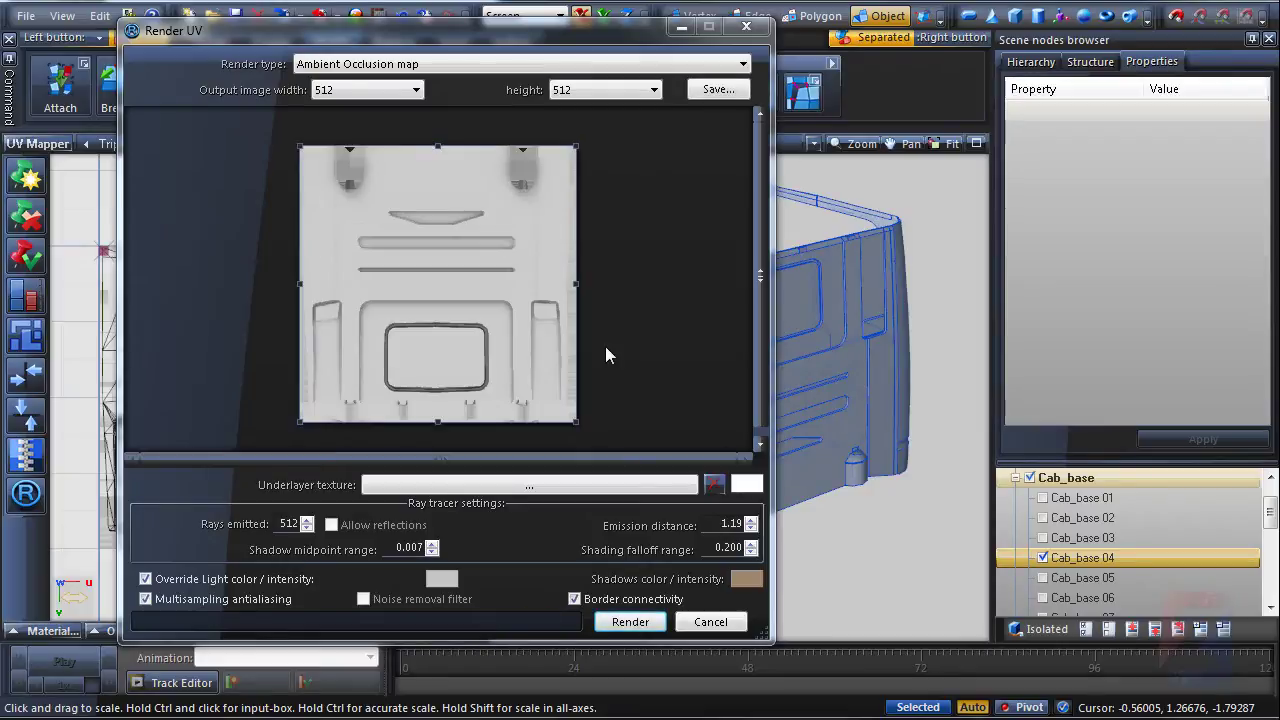
Save the rendered map as _rendtest.dds, replacing the existing file, and close the UV render window.
click(697, 92)
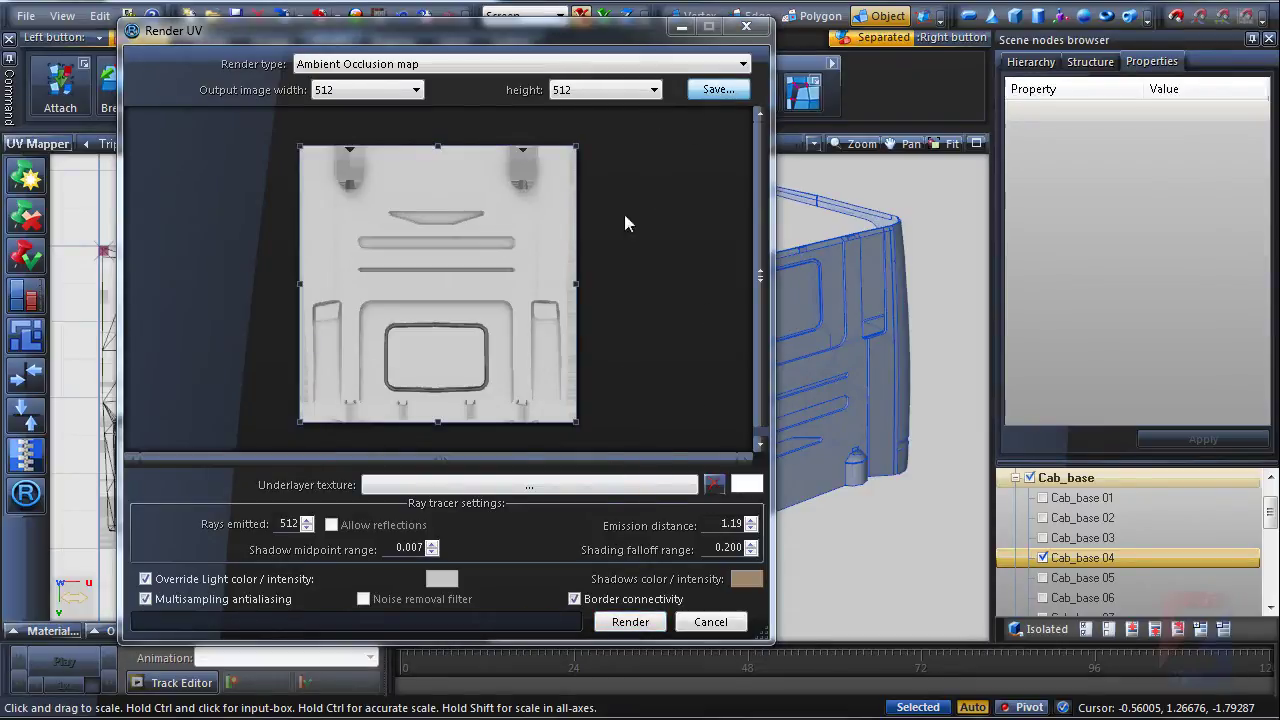
double_click(370, 362)
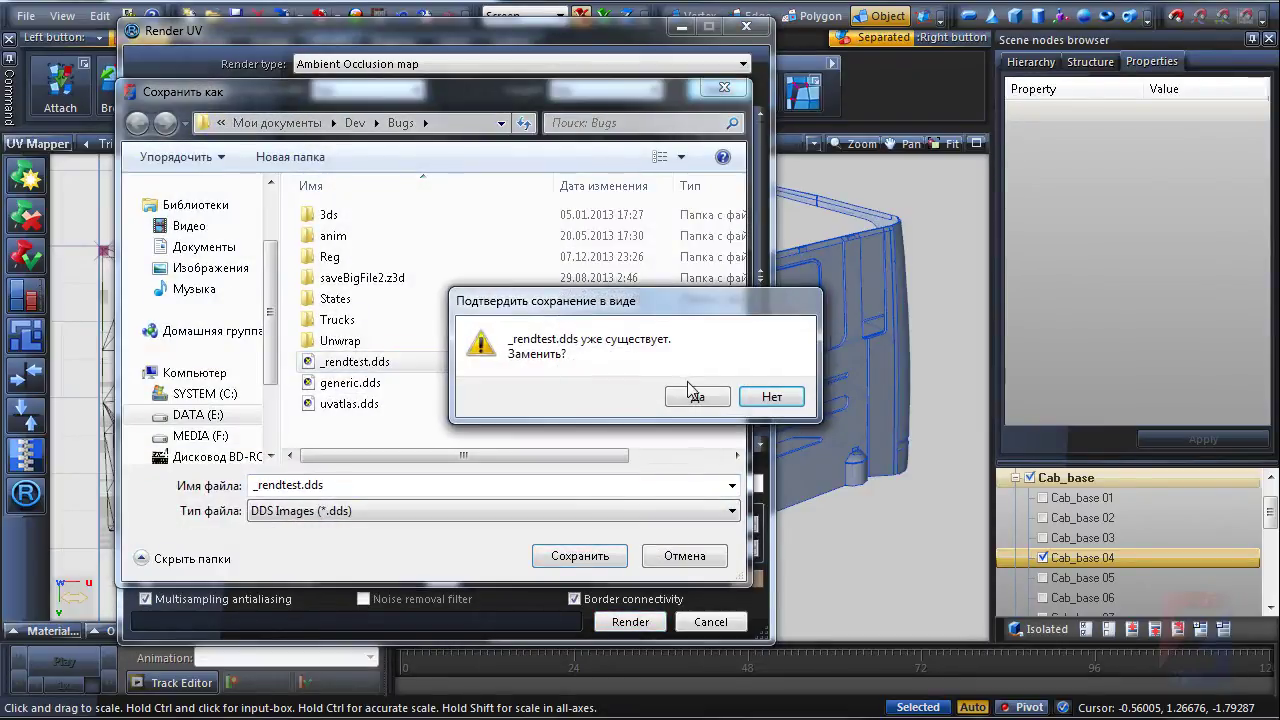
click(692, 396)
click(745, 28)
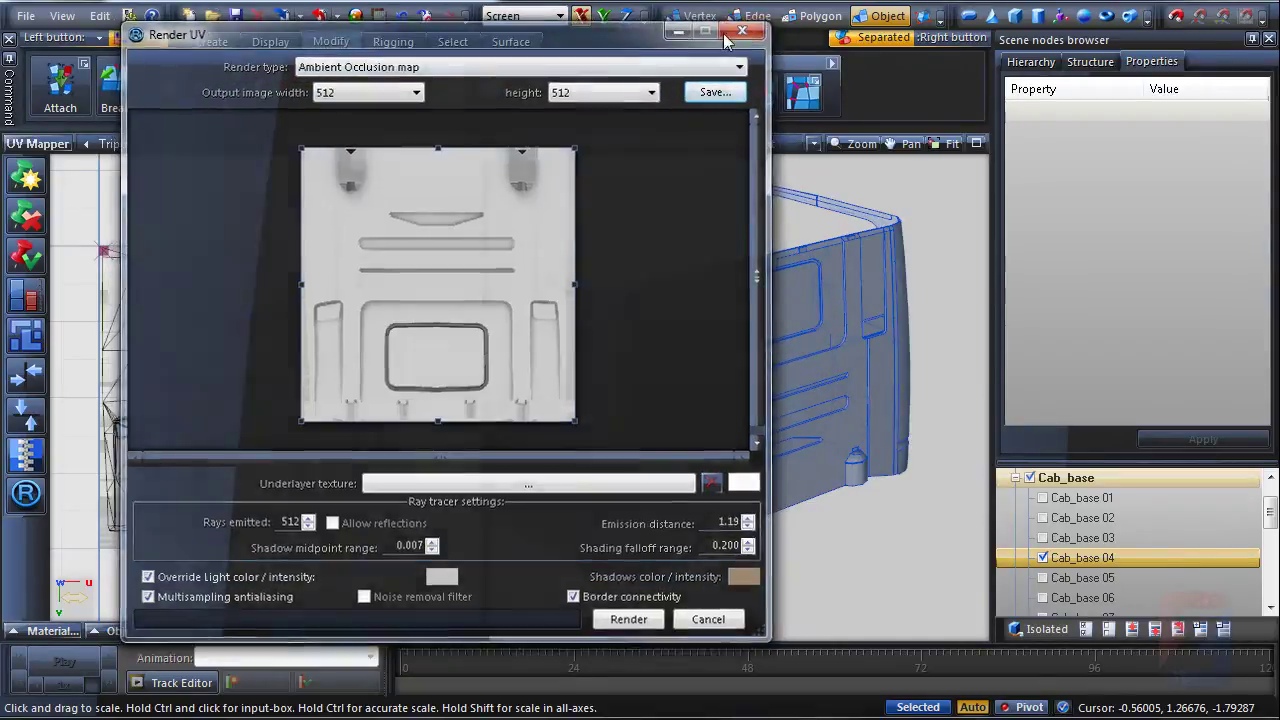
Add _rendtest.dds to the textures and assign it as the DETAIL layer's texture map in the truck_3_color material.
click(356, 18)
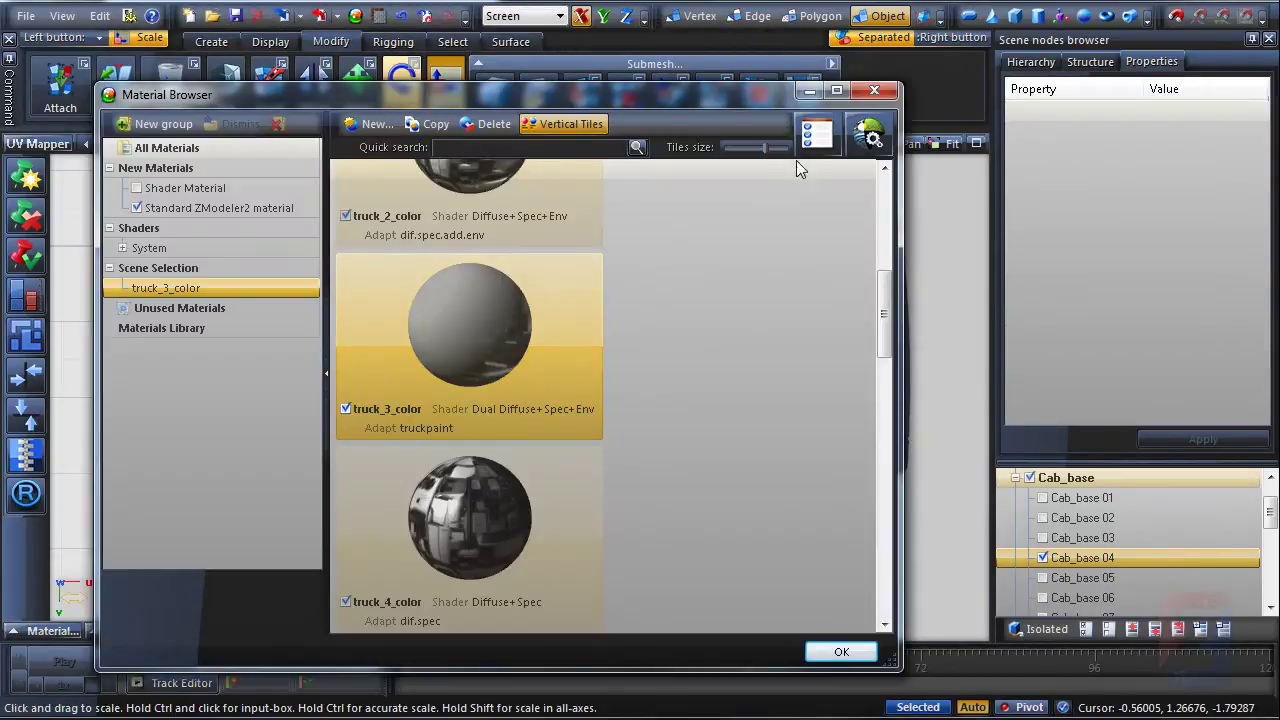
click(815, 138)
click(886, 375)
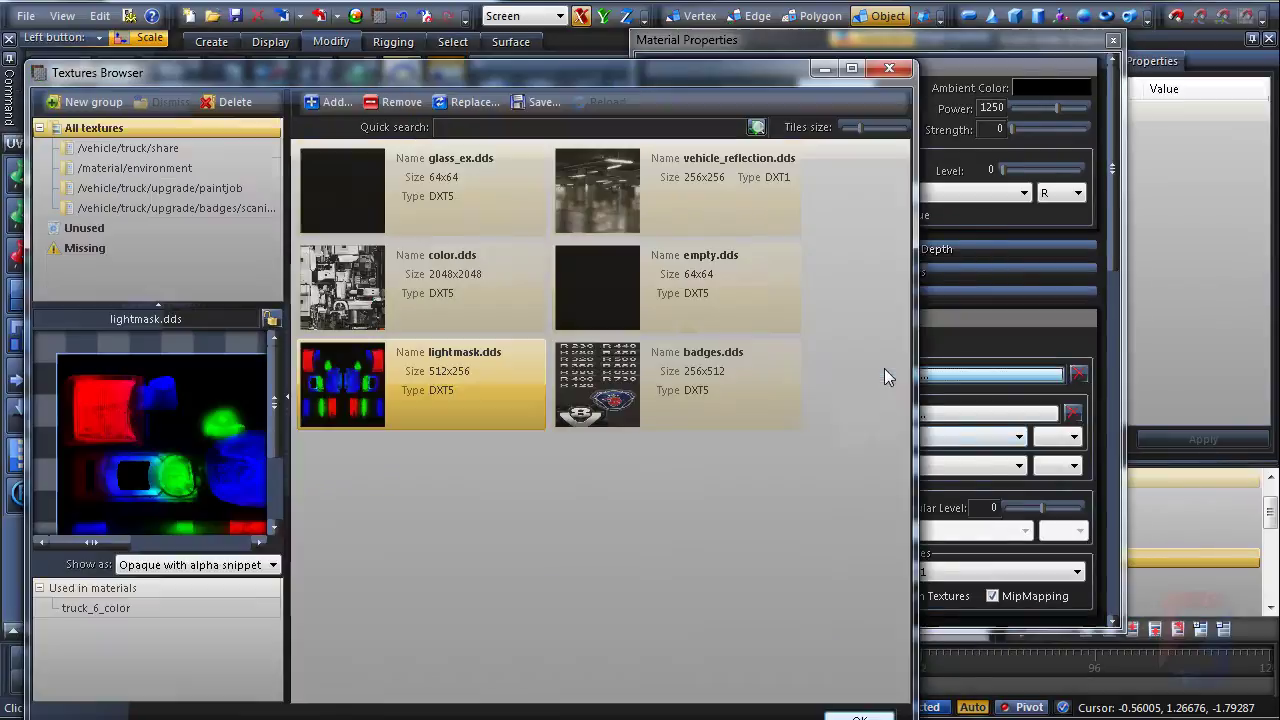
click(325, 106)
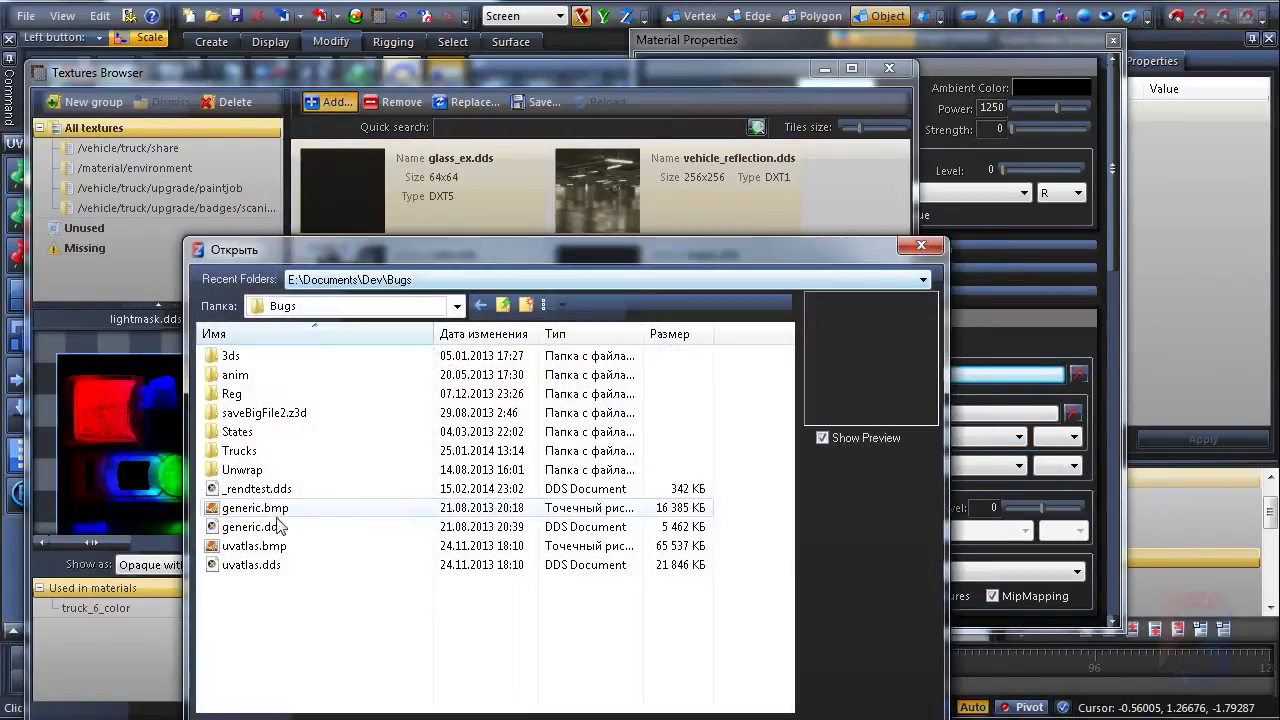
double_click(253, 494)
double_click(321, 464)
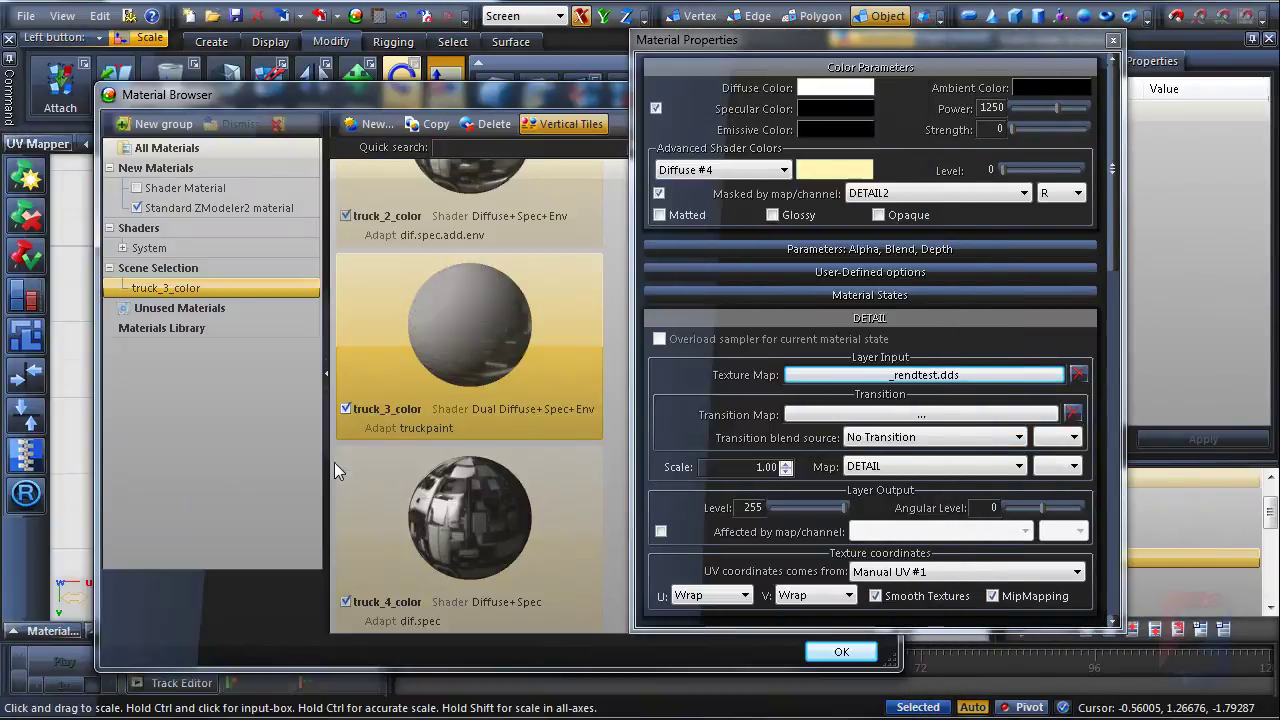
click(1112, 40)
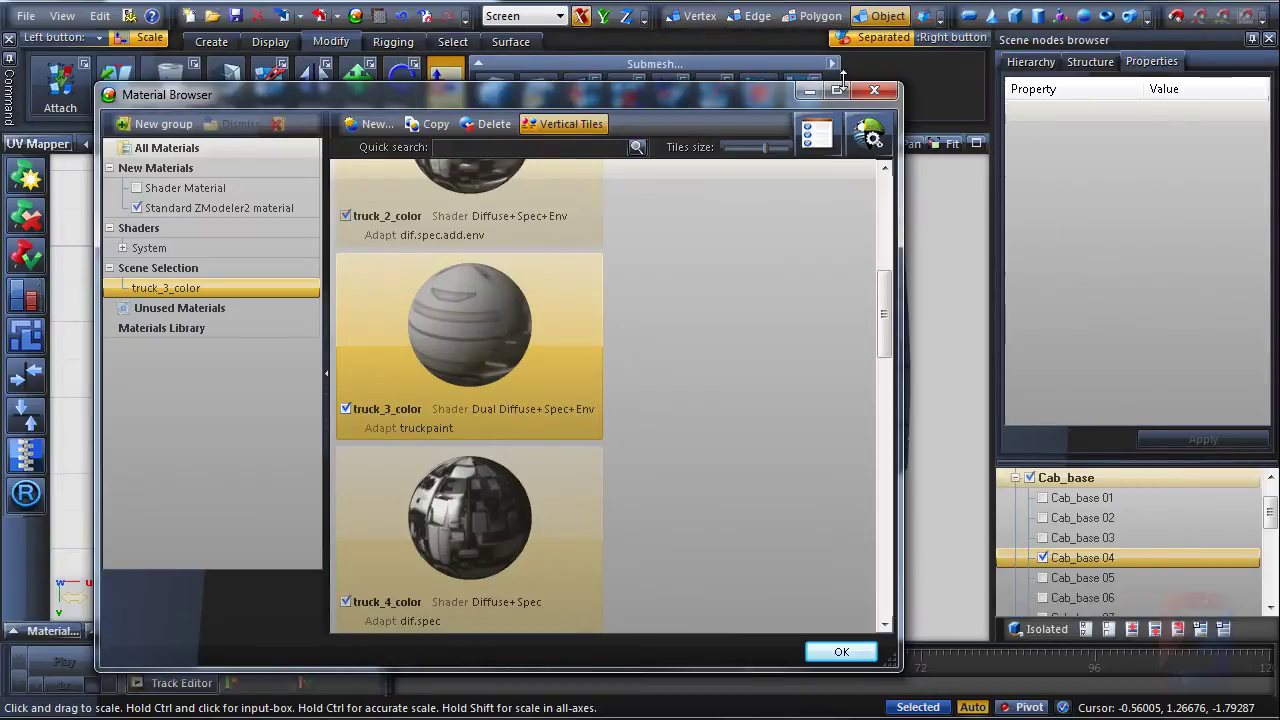
click(806, 96)
Hide the mesh edge lines and switch off lighting in the perspective view to inspect the baked map on the rear wall.
middle_drag(894, 578, 832, 311)
click(813, 144)
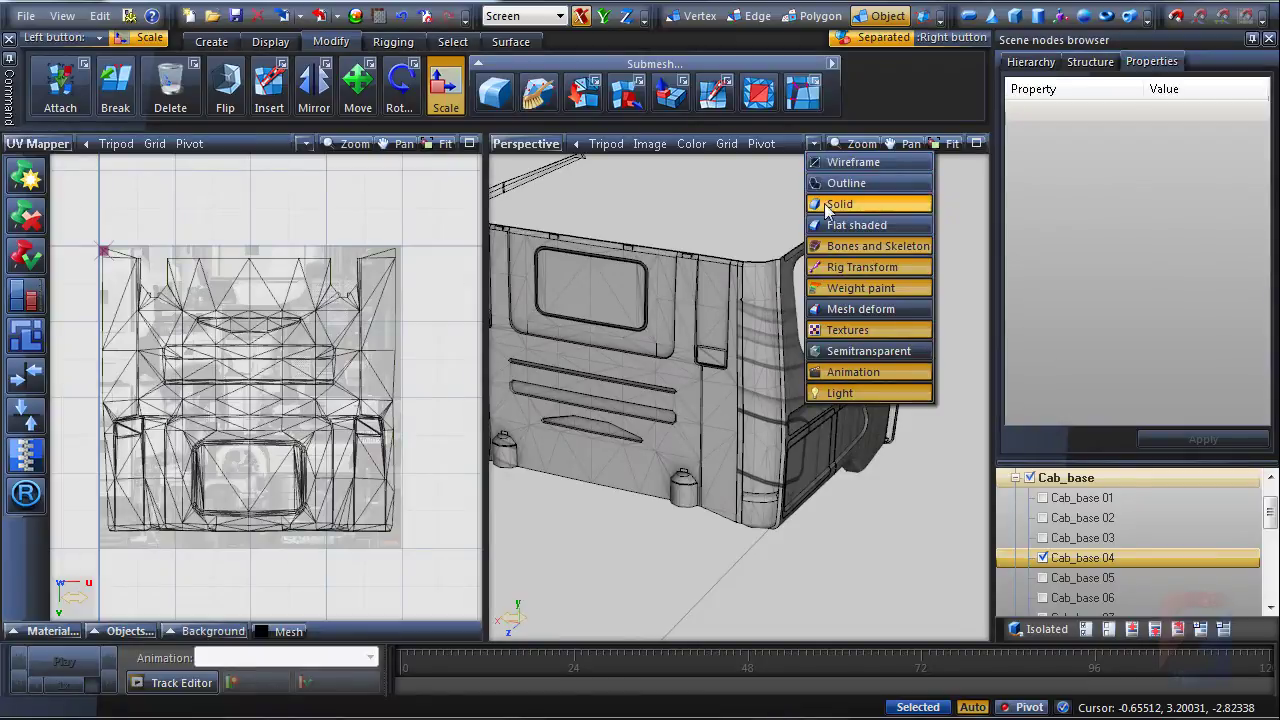
click(838, 394)
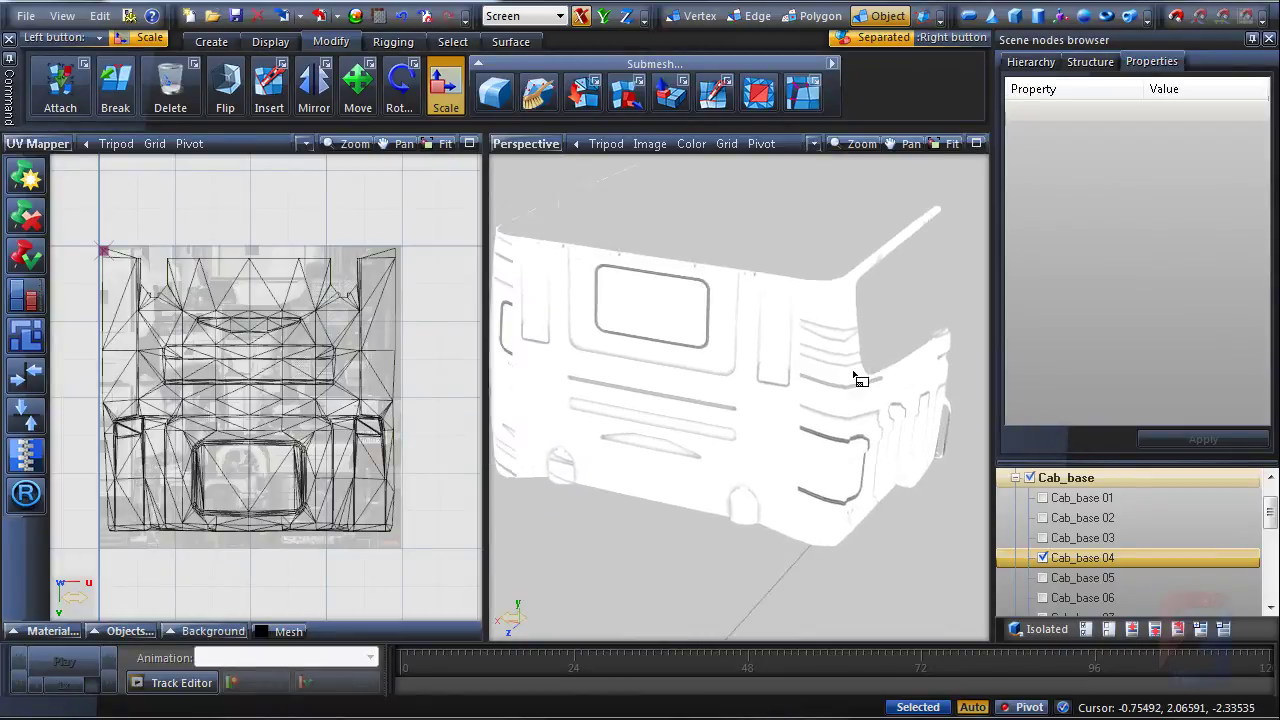
scroll(788, 388, up, 3)
middle_drag(721, 404, 752, 400)
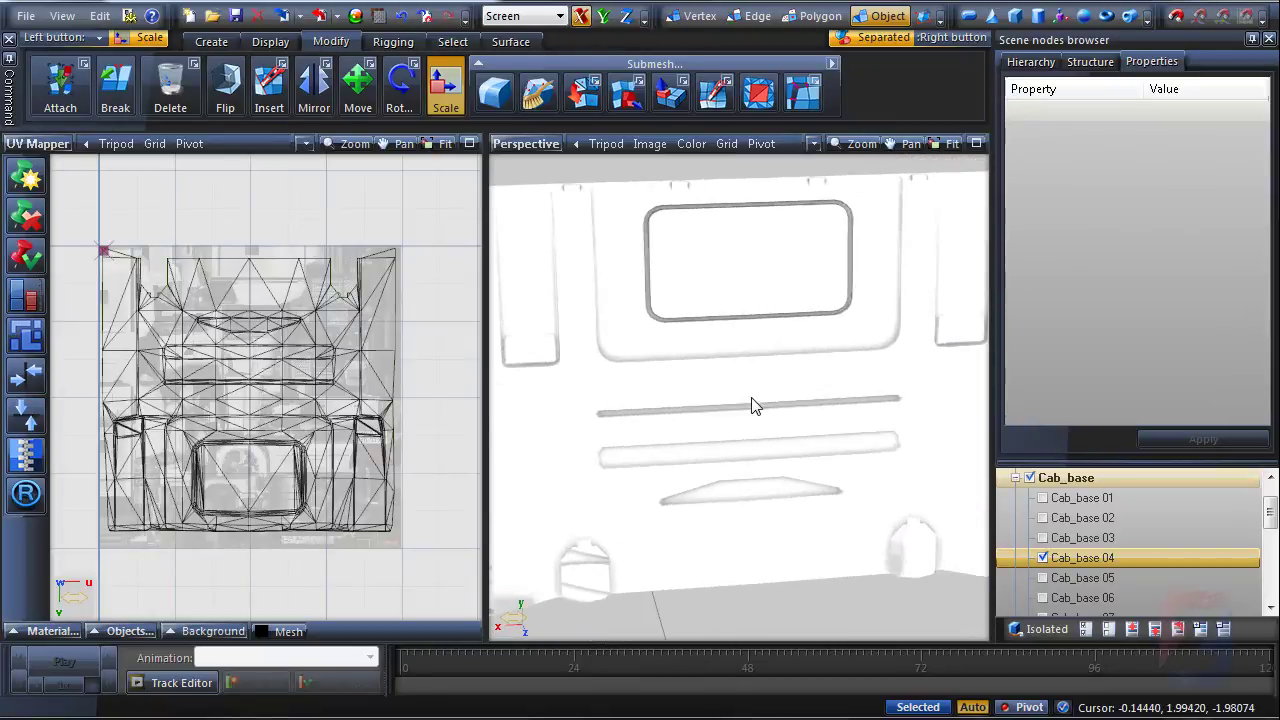
Switch the lighting back on in the perspective view and maximize that view.
click(813, 144)
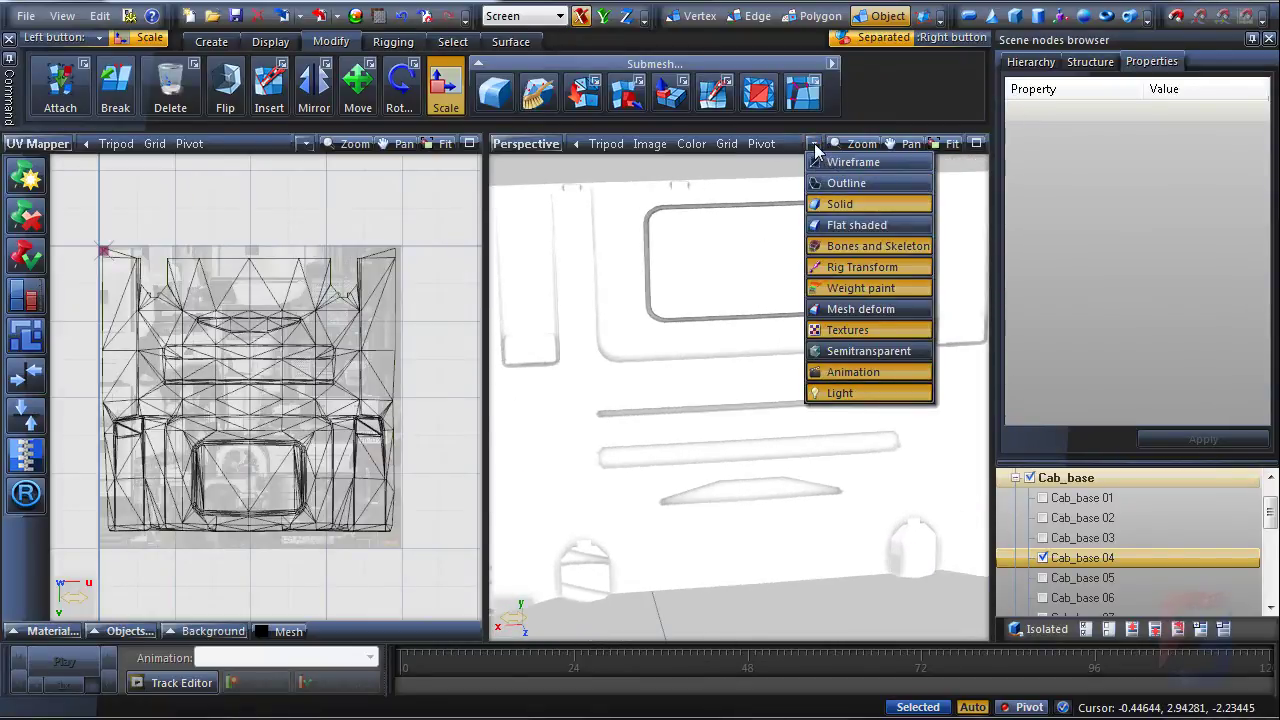
click(830, 393)
click(978, 146)
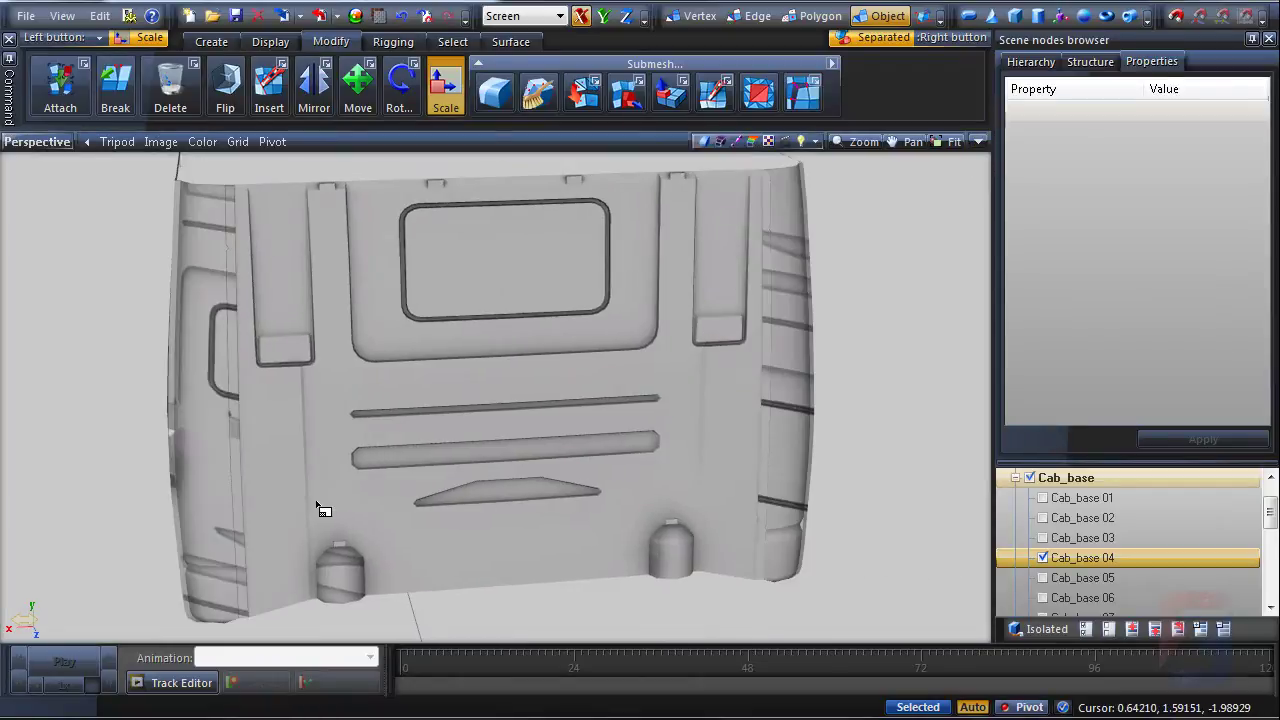
Examine the baked shading on the rear wall's recesses, window frame, upper brackets and panel joints from several angles.
middle_drag(318, 504, 336, 492)
scroll(430, 392, up, 3)
middle_drag(463, 390, 394, 378)
scroll(323, 511, down, 1)
middle_drag(350, 446, 362, 597)
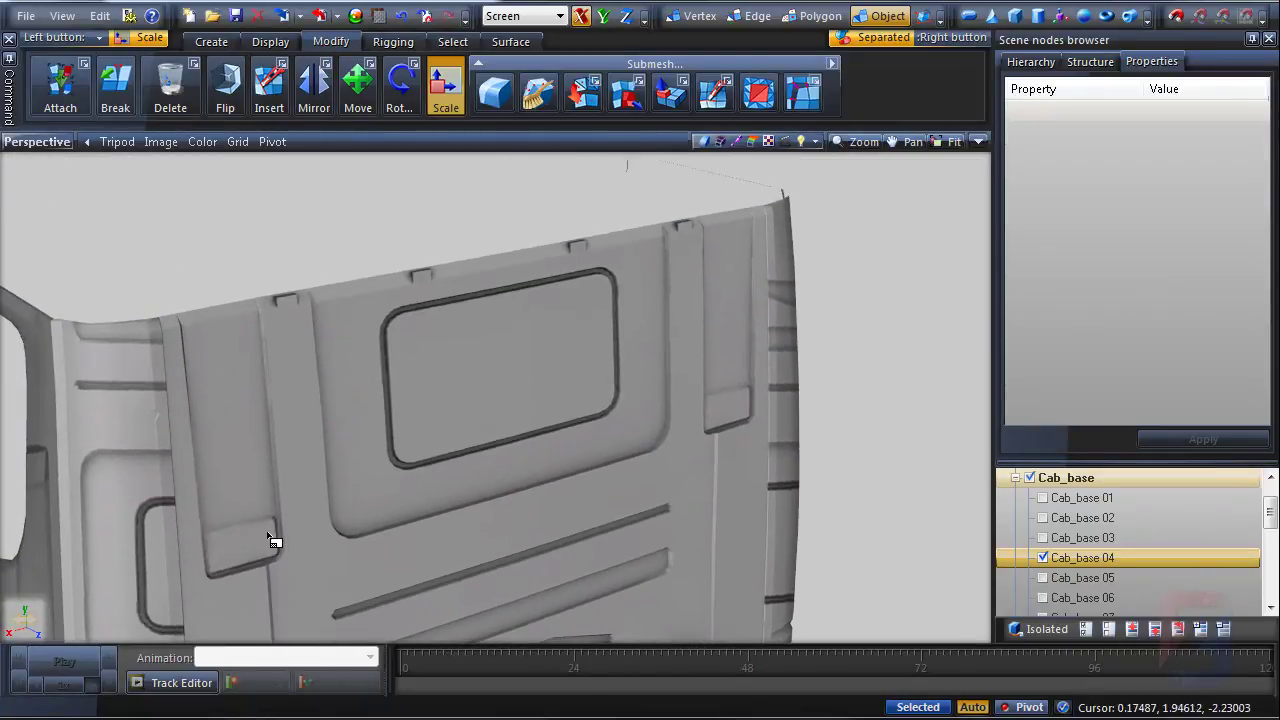
scroll(275, 543, up, 3)
middle_drag(634, 370, 624, 584)
scroll(388, 355, up, 3)
middle_drag(547, 310, 555, 385)
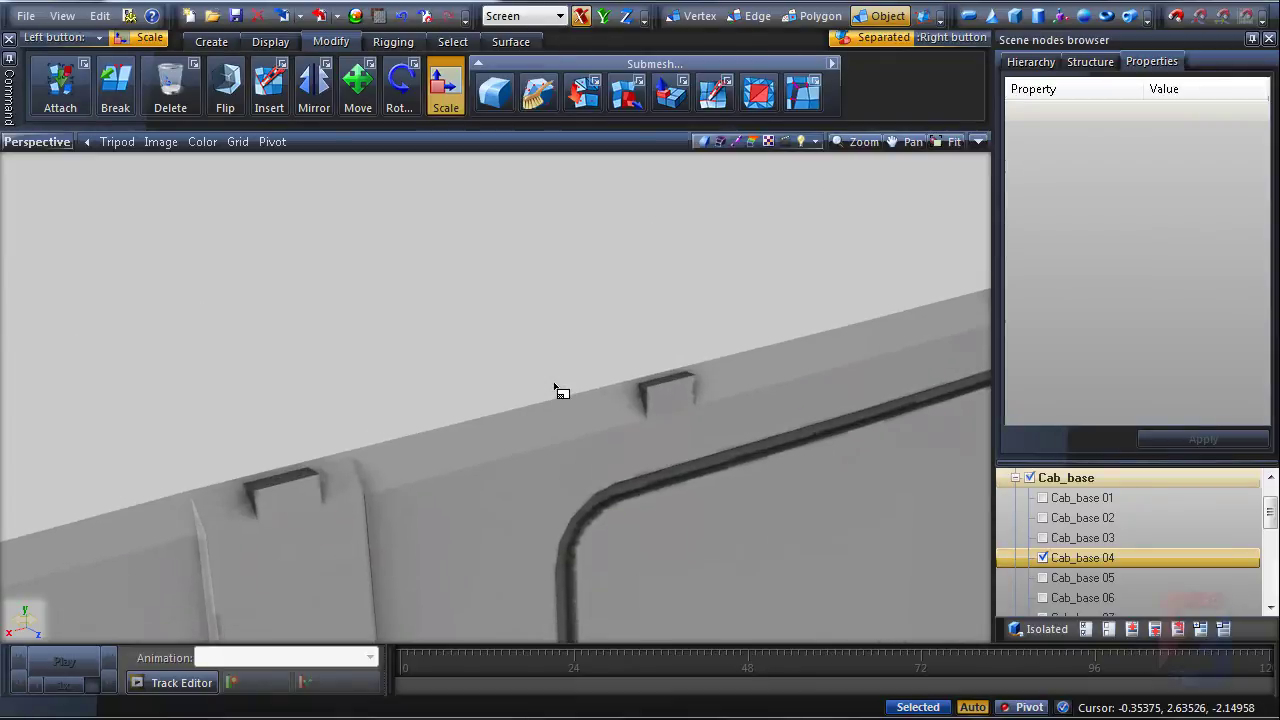
alt+middle_drag(654, 412, 483, 403)
middle_drag(391, 376, 586, 334)
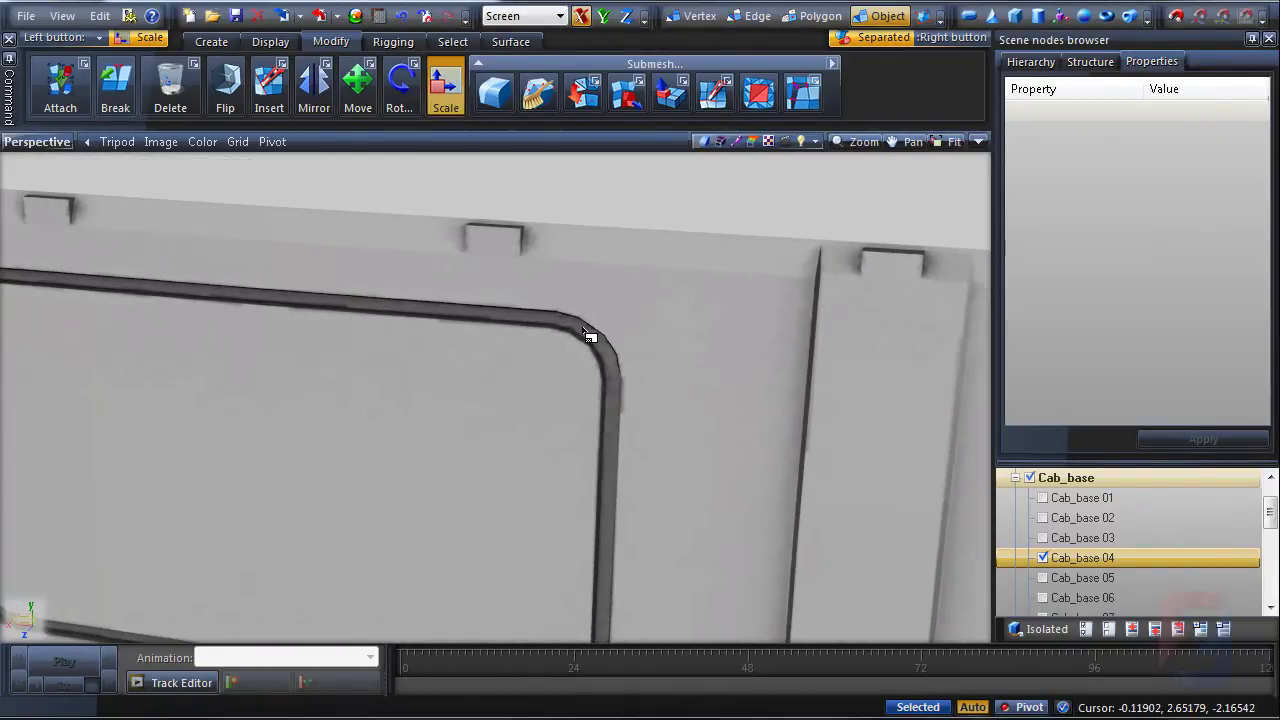
middle_drag(394, 340, 569, 269)
scroll(729, 351, down, 3)
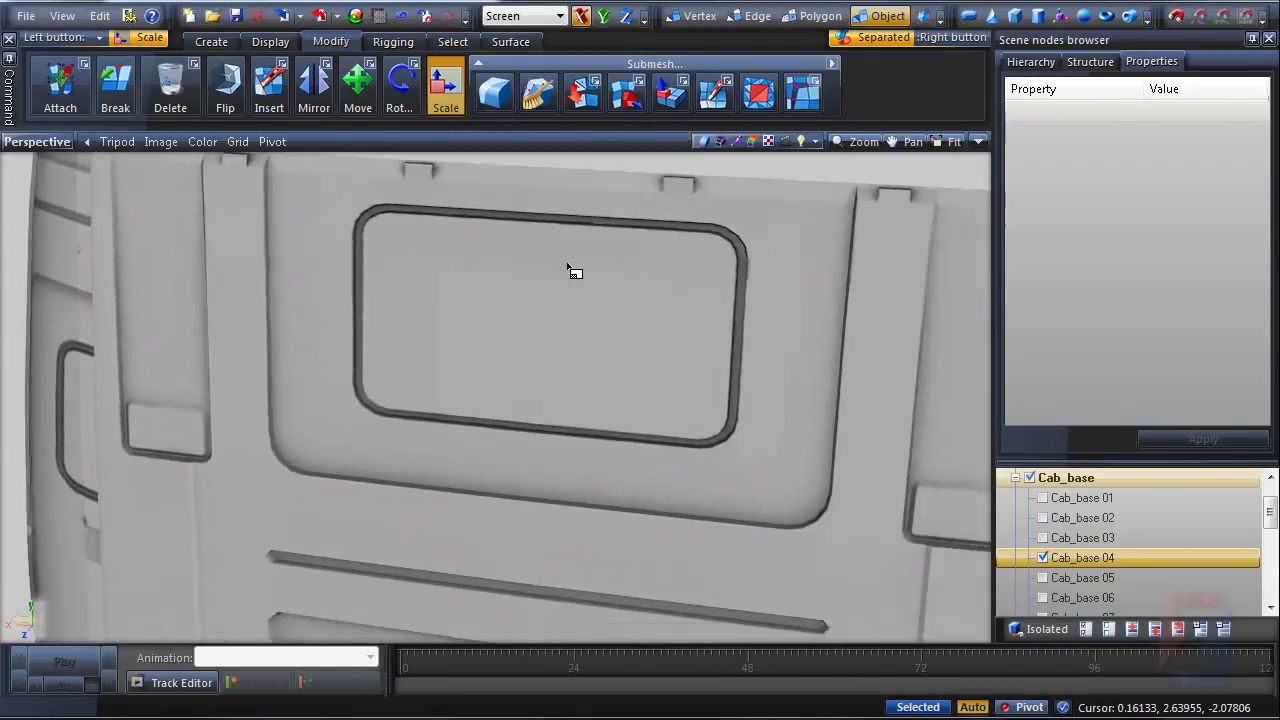